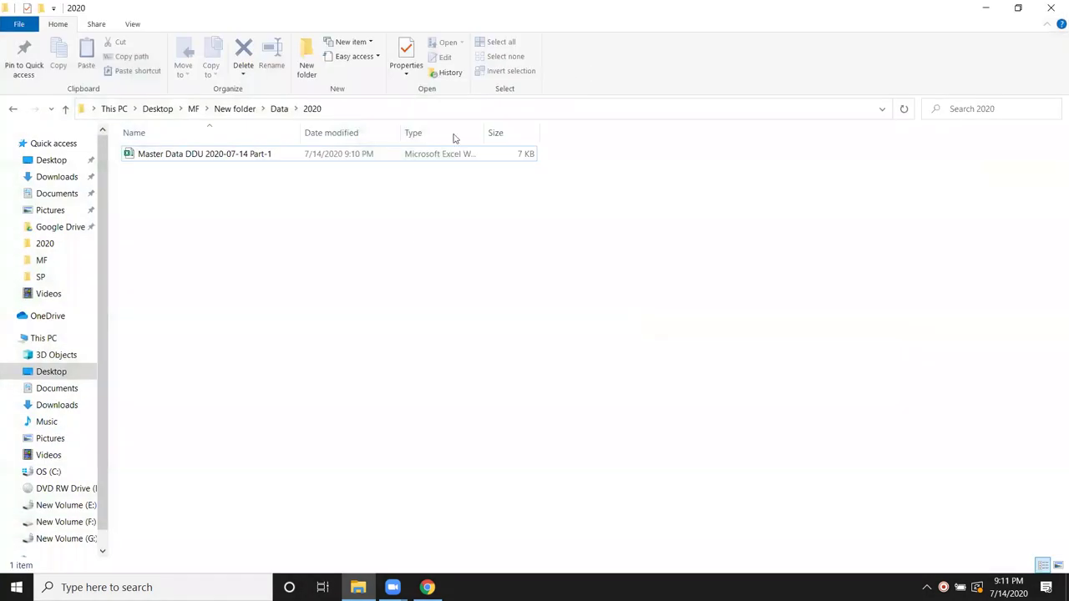
# Step: Show the 2020 folder's full path, then select the Master Data DDU 2020-07-14 Part-1 workbook
pyautogui.click(343, 110)
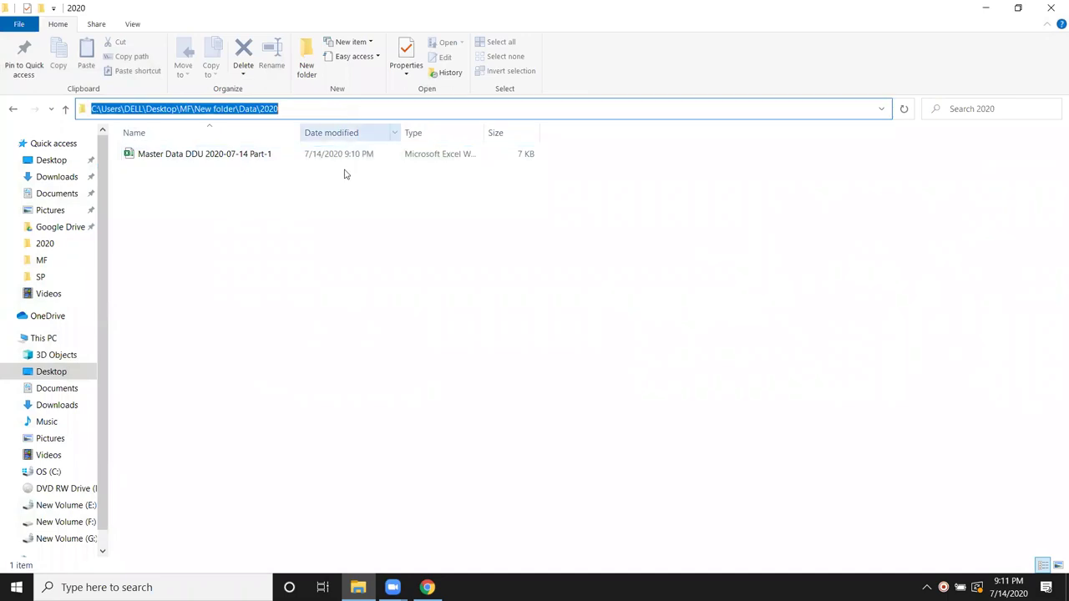
pyautogui.click(318, 210)
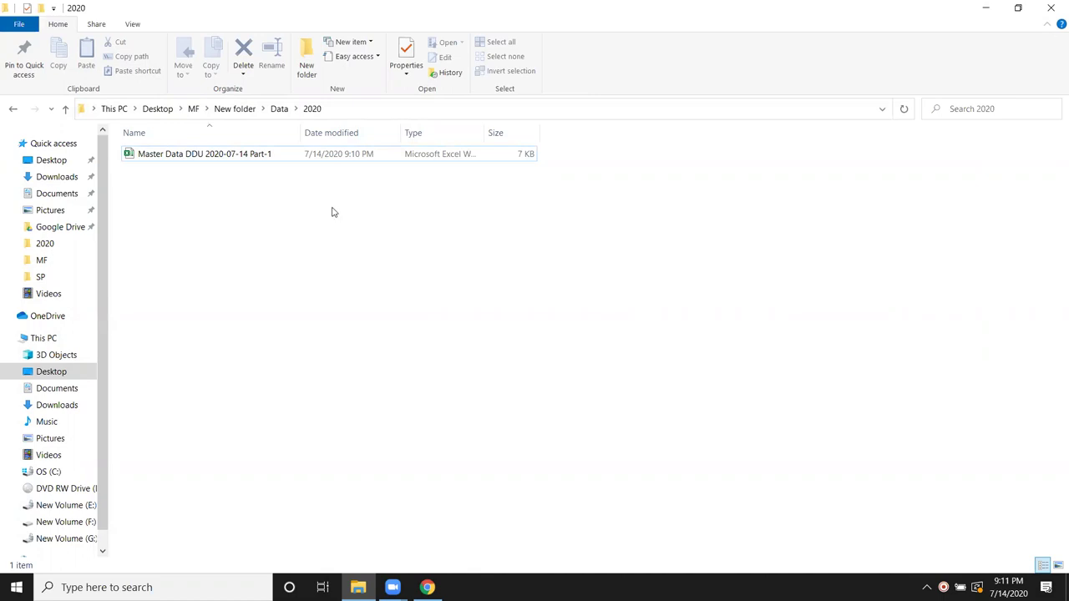
pyautogui.click(230, 158)
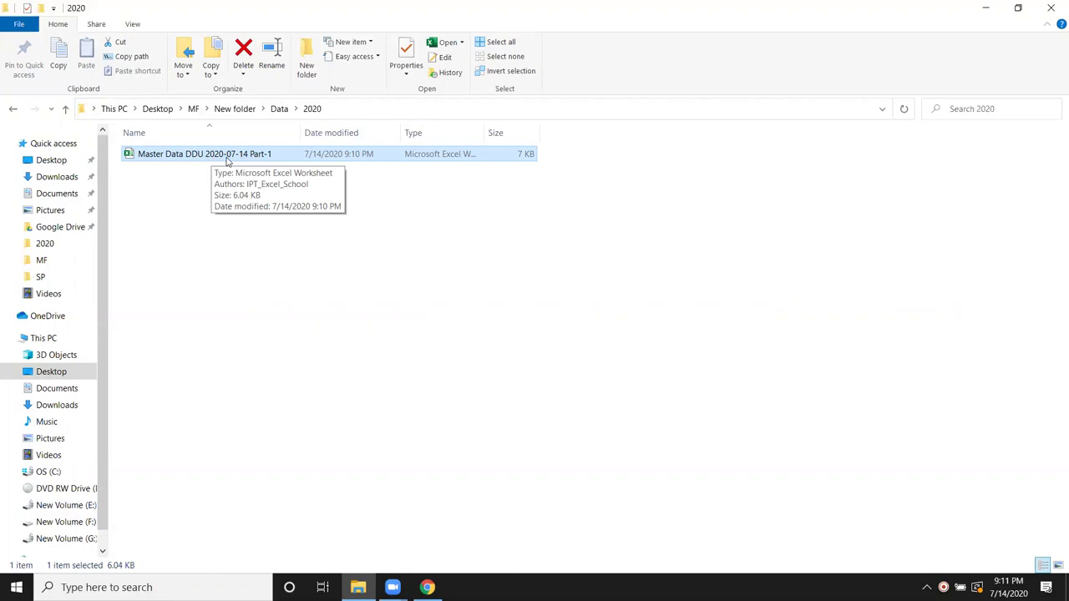
# Step: Create a new folder named NData inside the Data folder
pyautogui.click(279, 109)
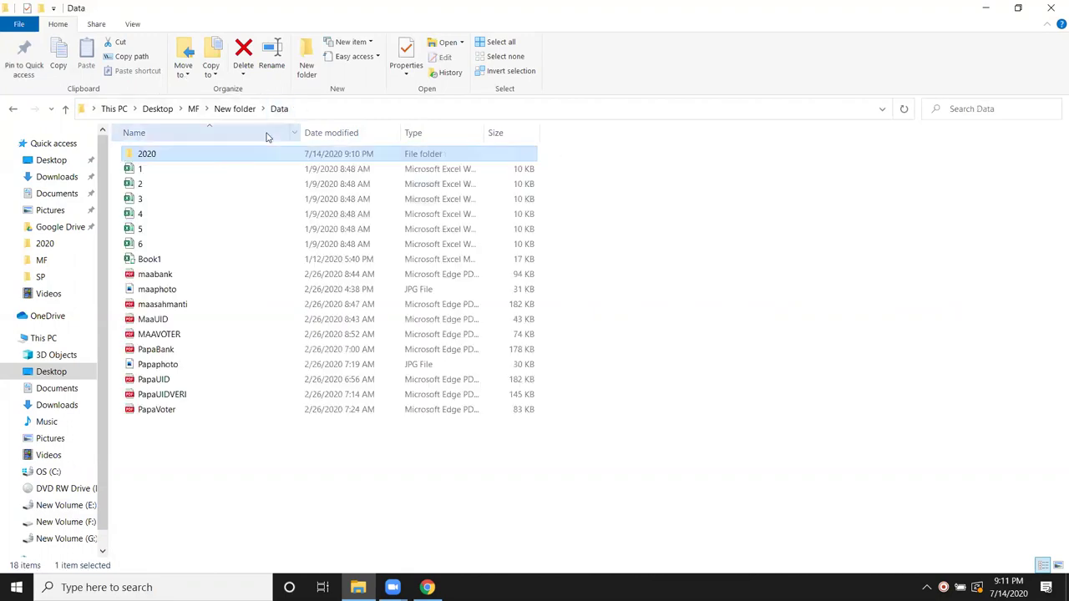
pyautogui.rightClick(239, 452)
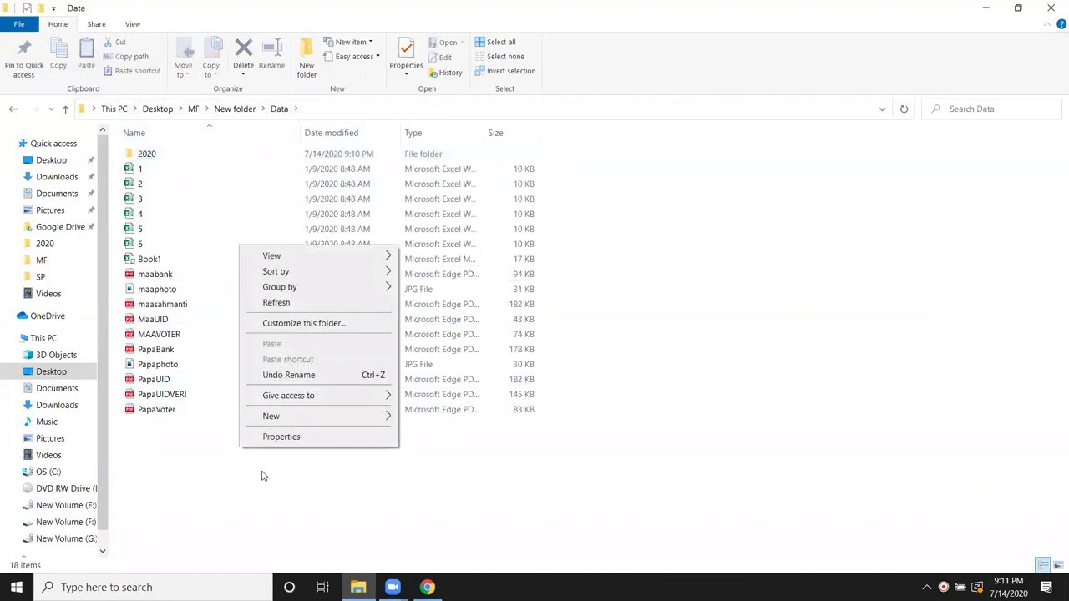
pyautogui.moveTo(271, 416)
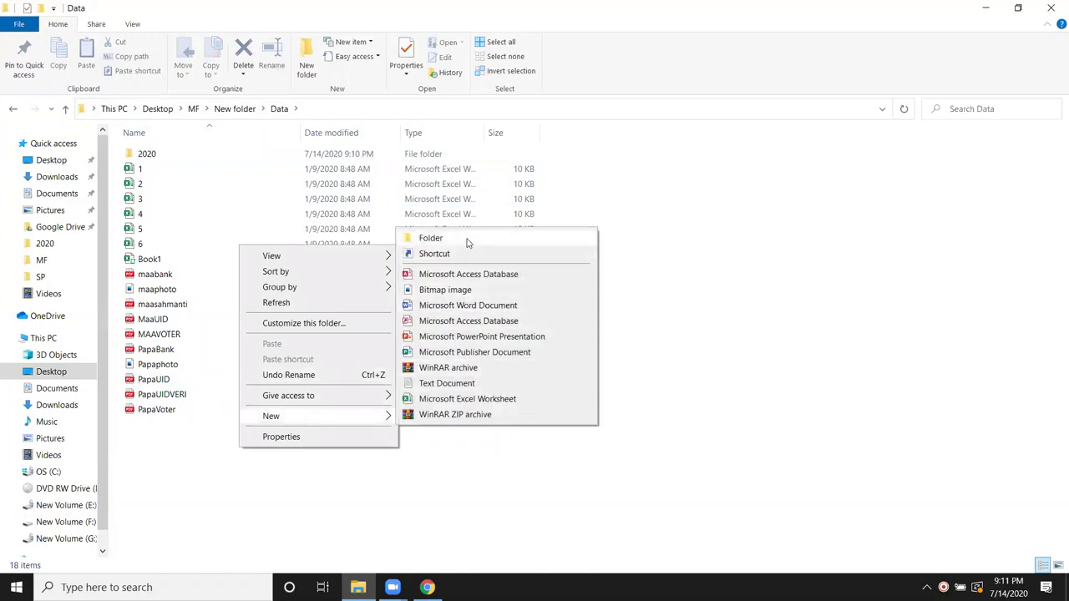
pyautogui.click(467, 241)
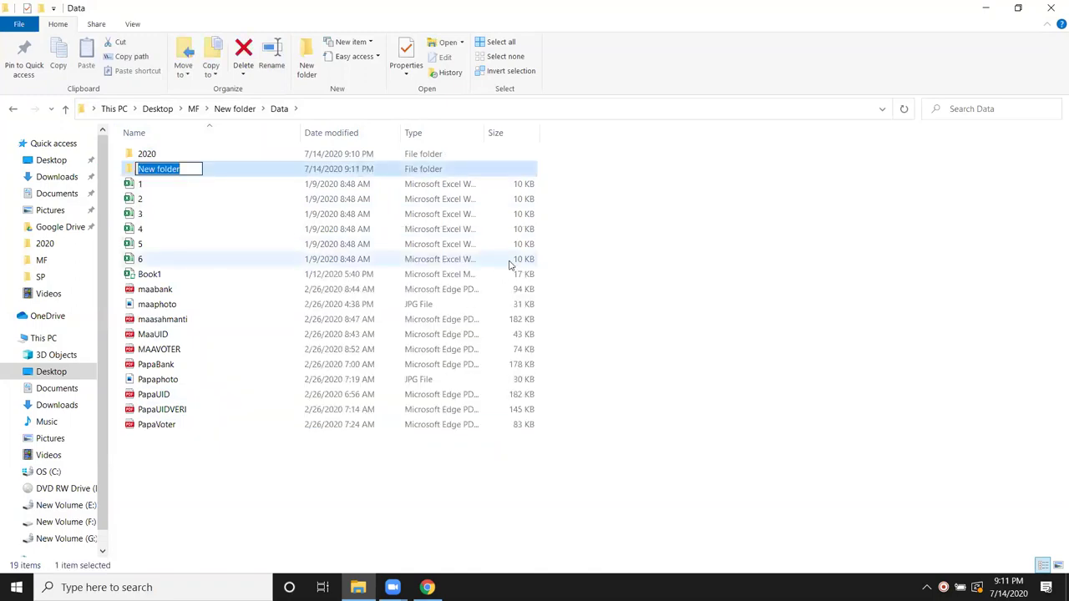
pyautogui.write('NData')
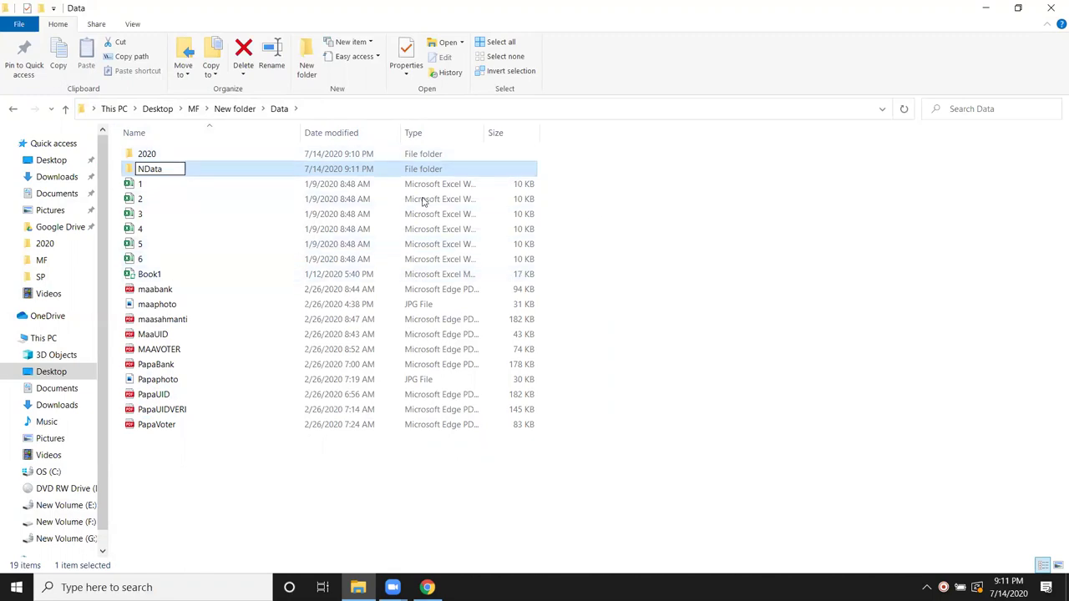
pyautogui.click(352, 162)
# Step: Check the contents of the 2020 and new NData folders, ending back in Data
pyautogui.click(352, 160)
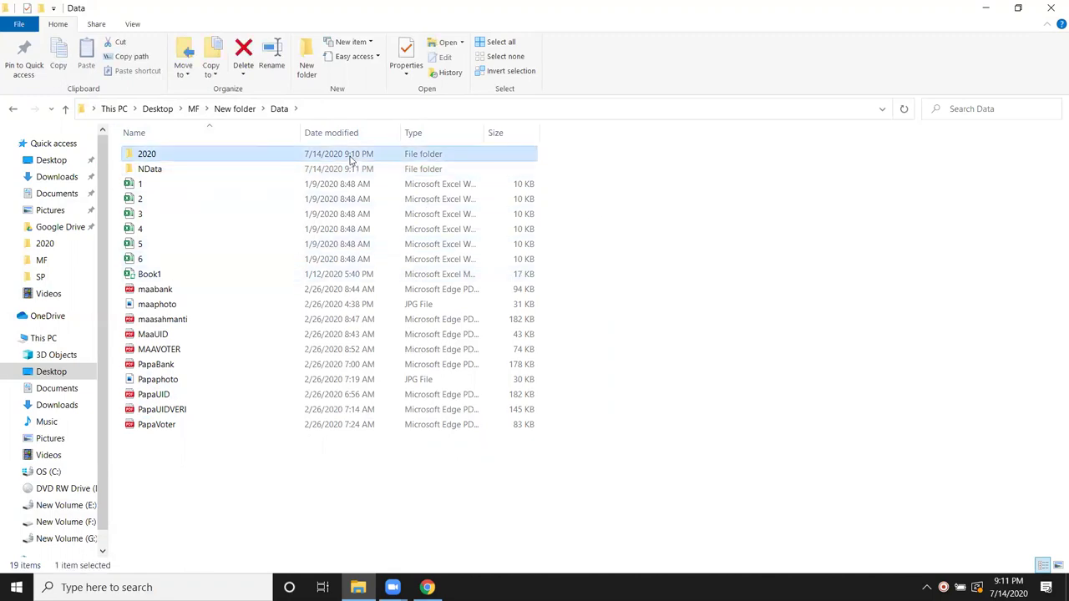
pyautogui.doubleClick(351, 160)
pyautogui.moveTo(429, 226); pyautogui.dragTo(179, 145)
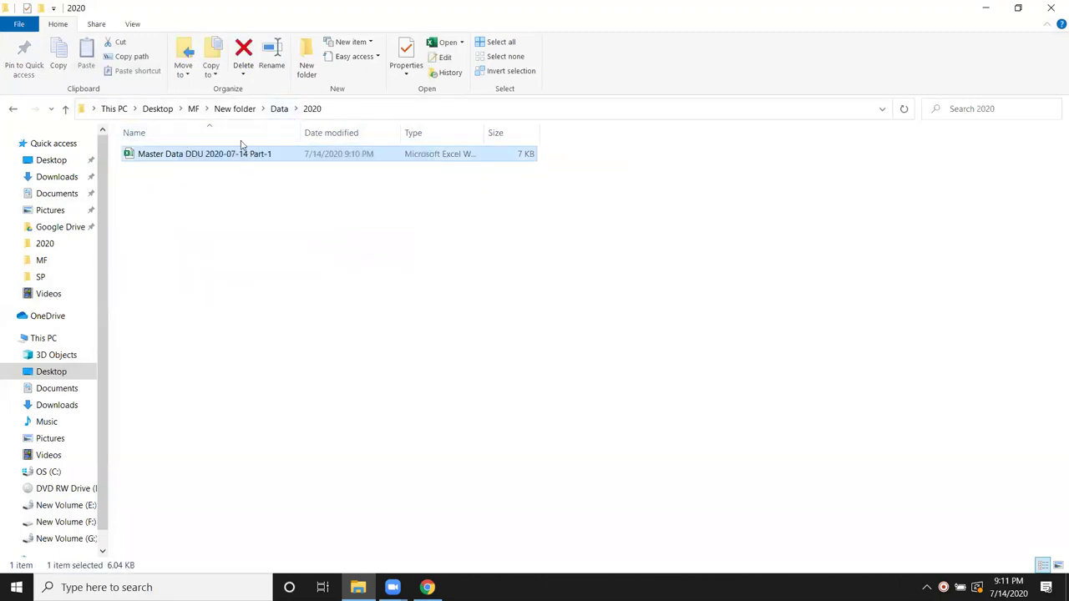
pyautogui.click(277, 109)
pyautogui.doubleClick(188, 174)
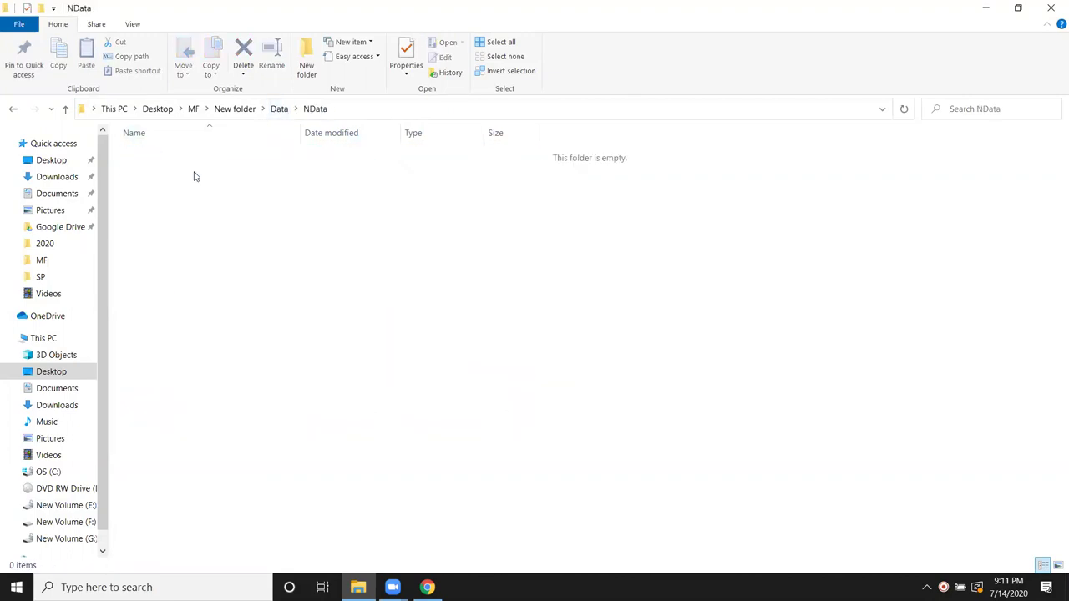
pyautogui.click(280, 109)
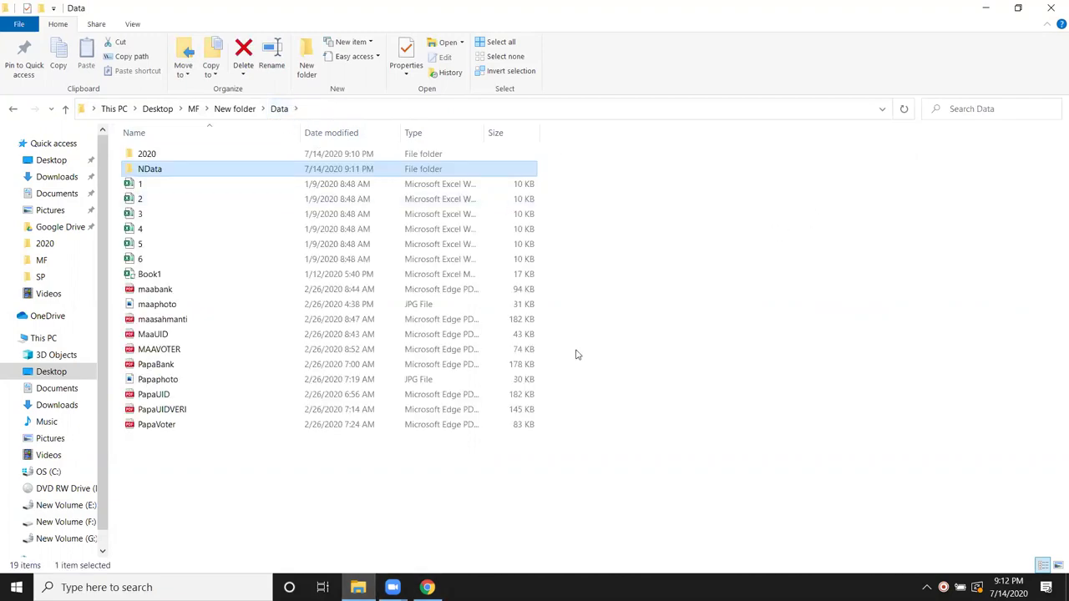
# Step: Launch Excel from Windows search ('exce') and bring back the Data folder window
pyautogui.click(986, 9)
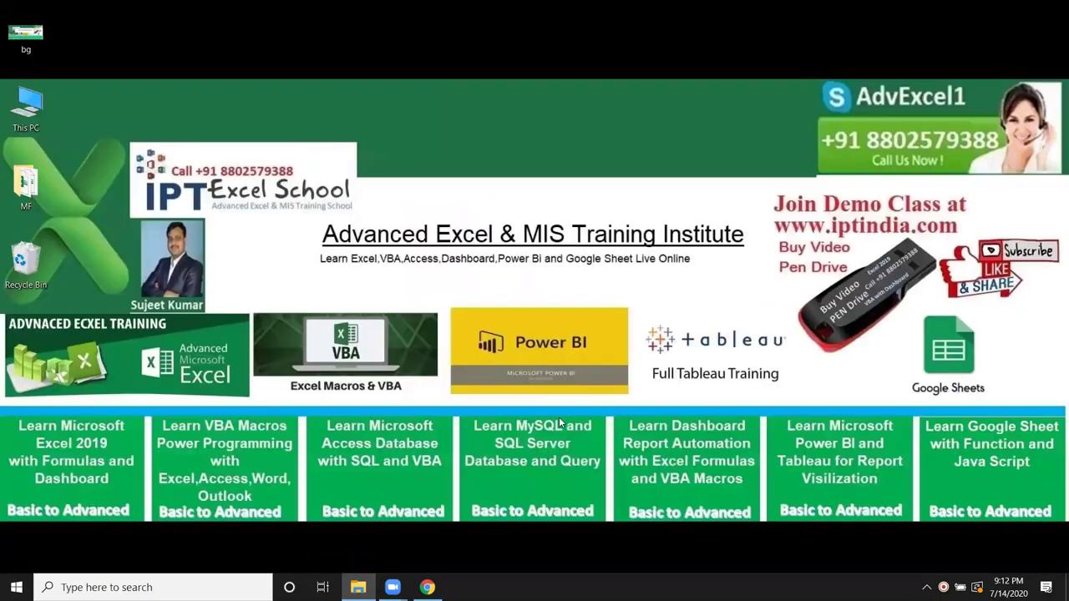
pyautogui.click(151, 587)
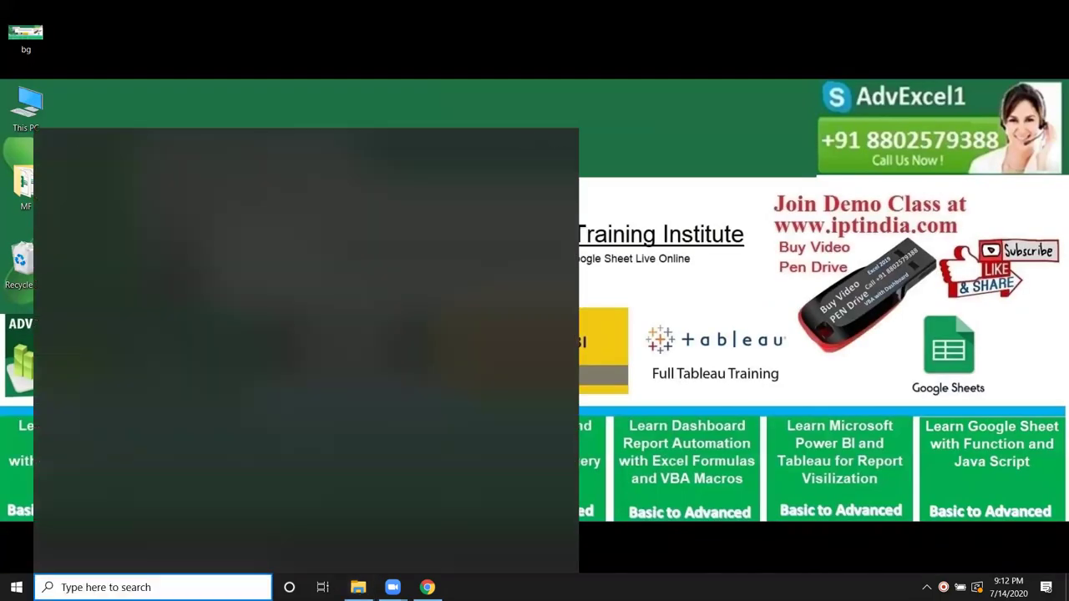
pyautogui.write('exce')
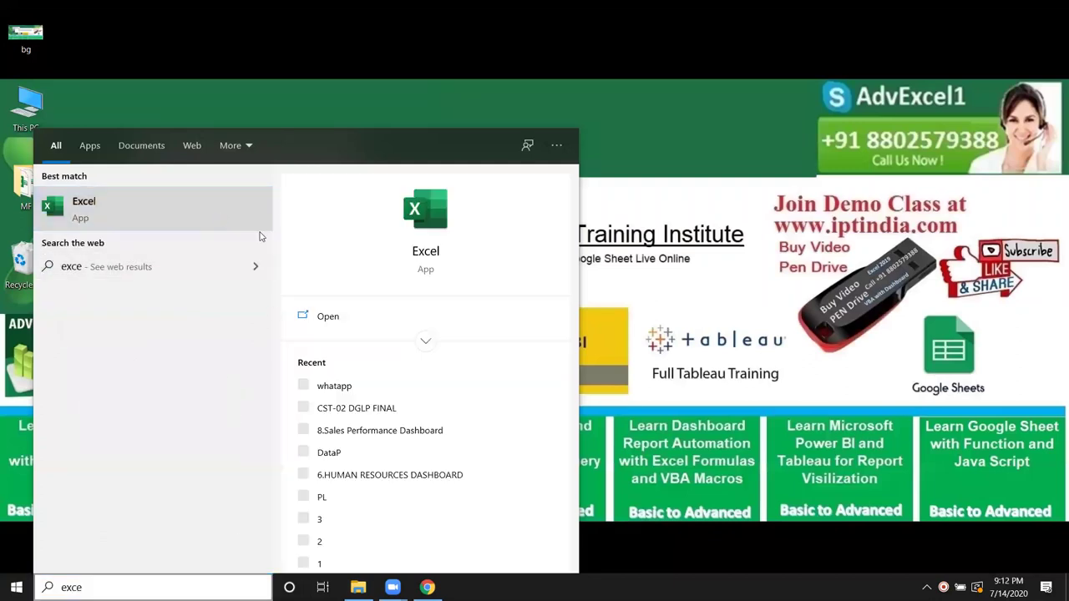
pyautogui.click(429, 253)
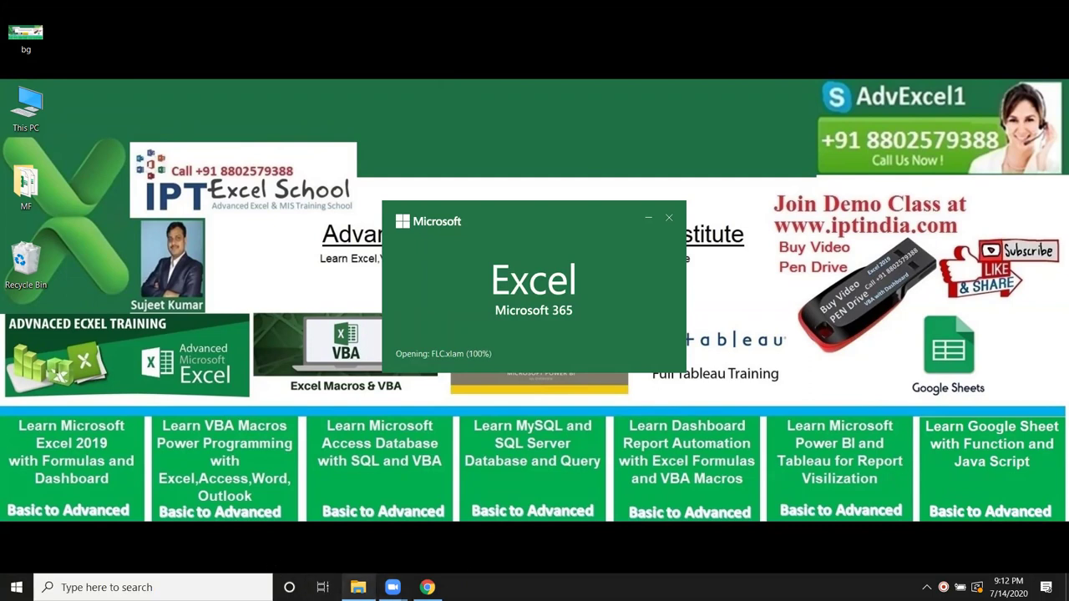
pyautogui.click(358, 587)
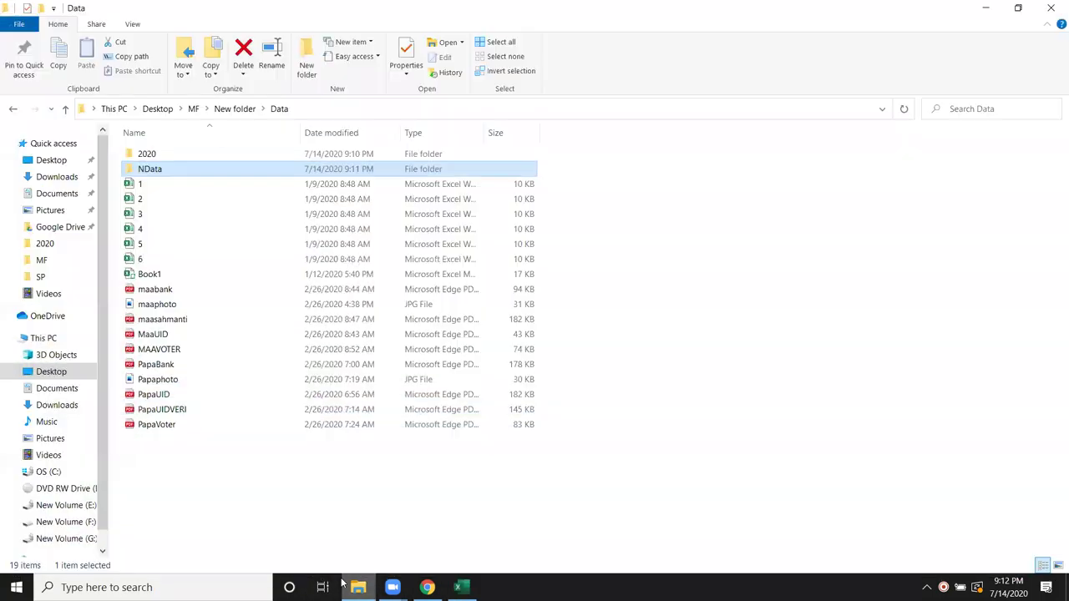
# Step: Browse to the empty NData folder and bring Excel's start window up beside it
pyautogui.doubleClick(209, 155)
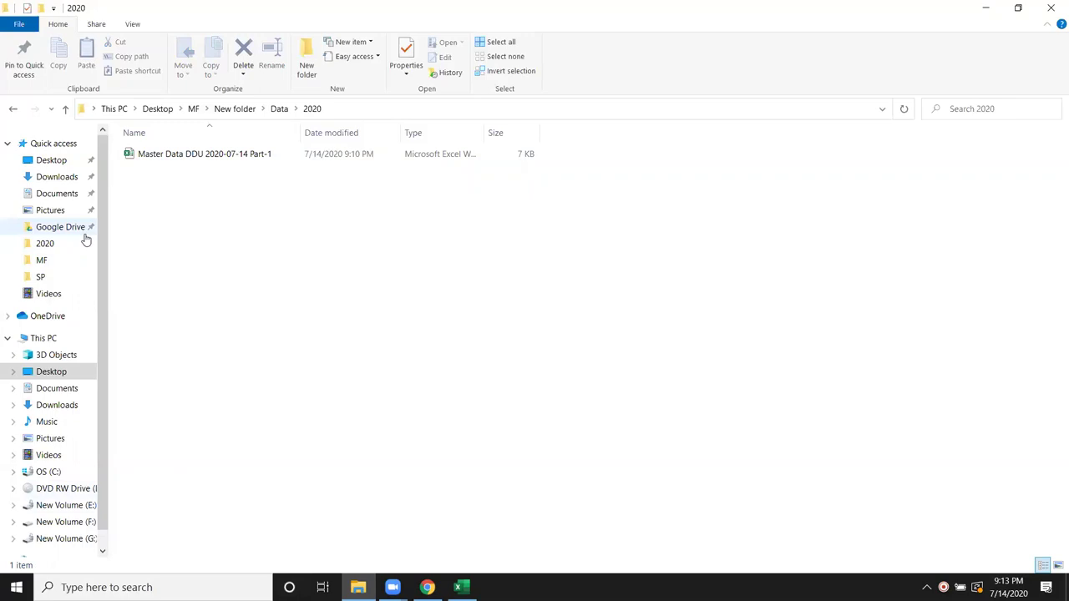
pyautogui.click(280, 108)
pyautogui.doubleClick(178, 174)
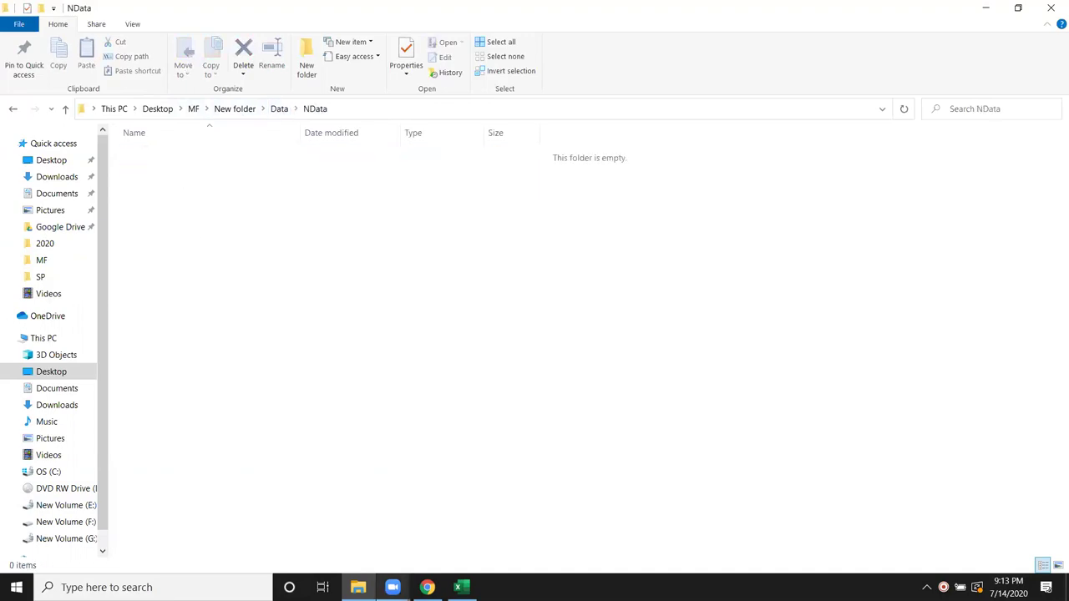
pyautogui.click(458, 587)
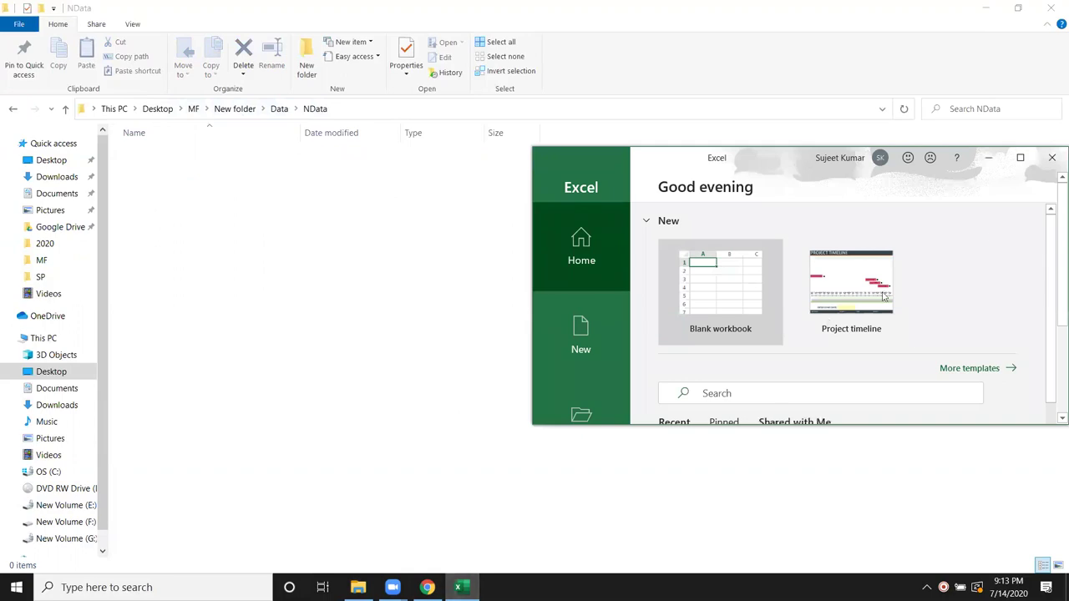
# Step: Maximize Excel, create a blank workbook, and open Visual Basic from the Developer tab
pyautogui.click(1022, 158)
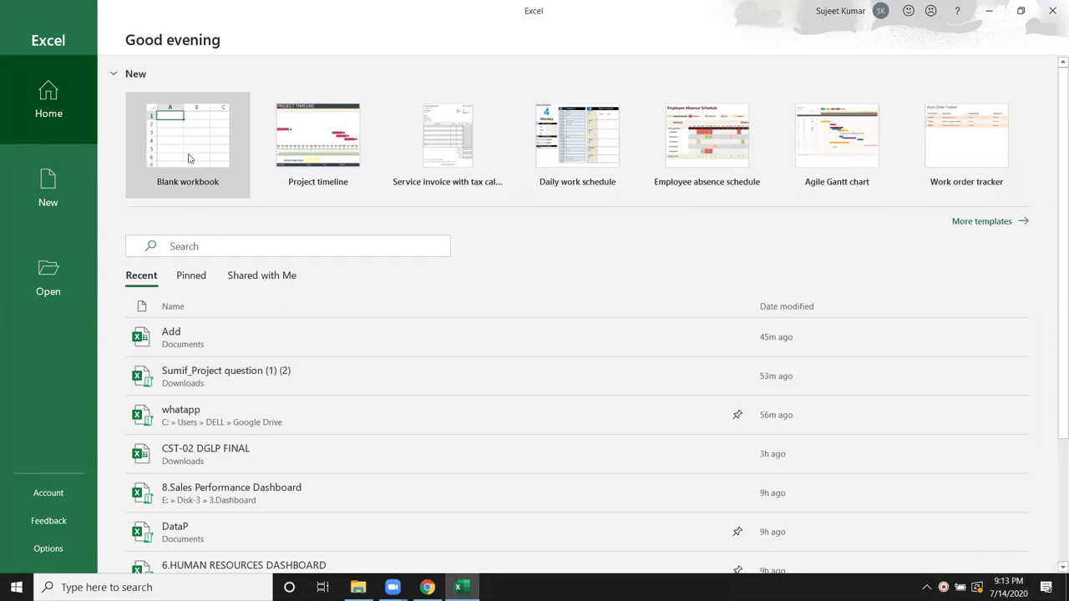
pyautogui.press('super+e')
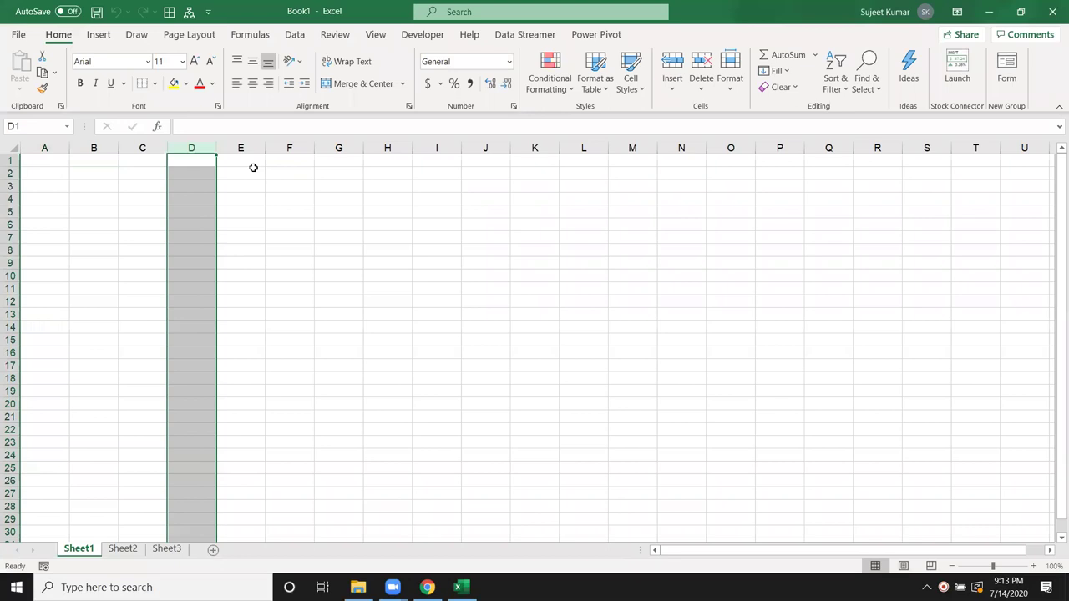
pyautogui.click(430, 36)
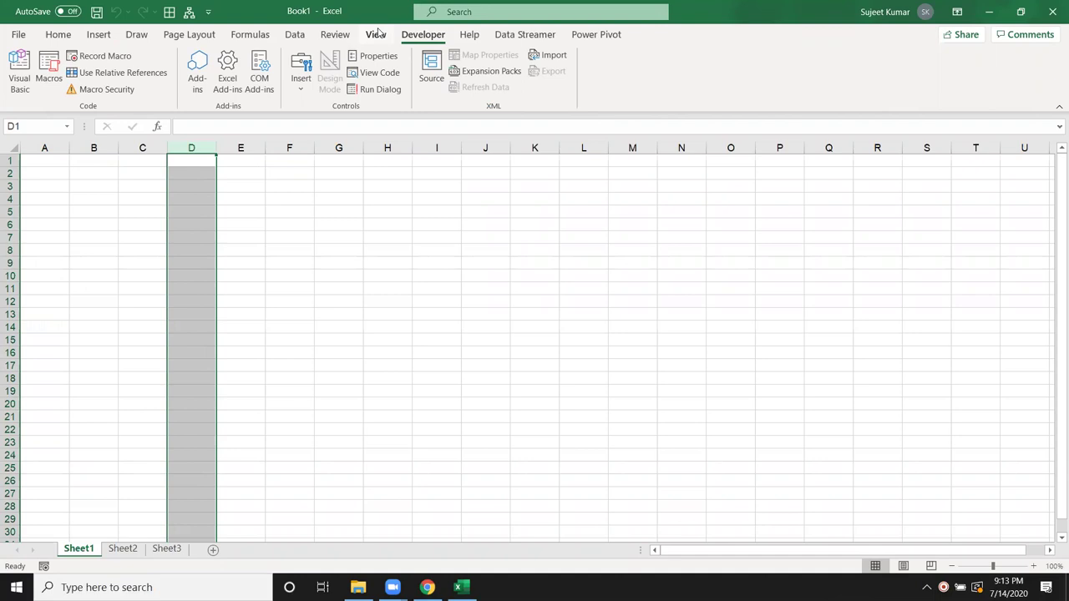
pyautogui.click(23, 88)
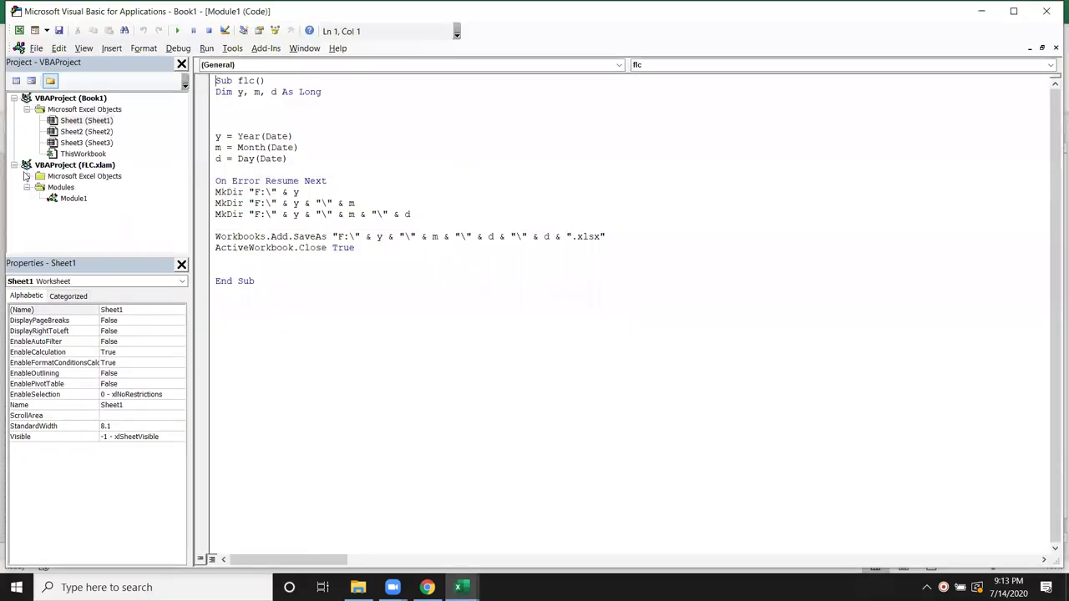
# Step: Insert a new module into Book1 and start a Sub FCopy() procedure
pyautogui.click(13, 164)
pyautogui.click(98, 48)
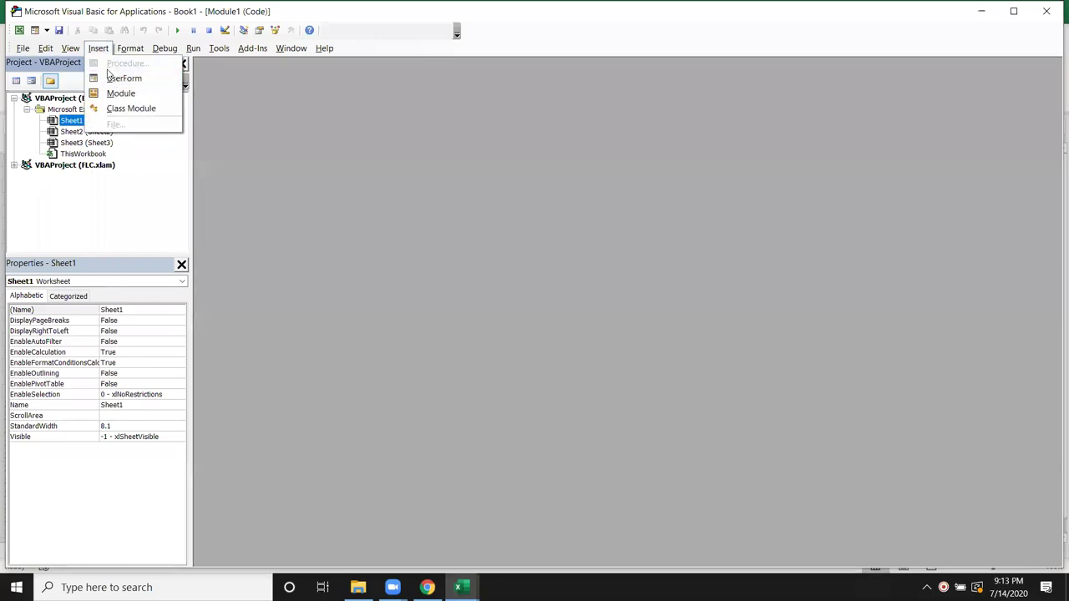
pyautogui.click(117, 93)
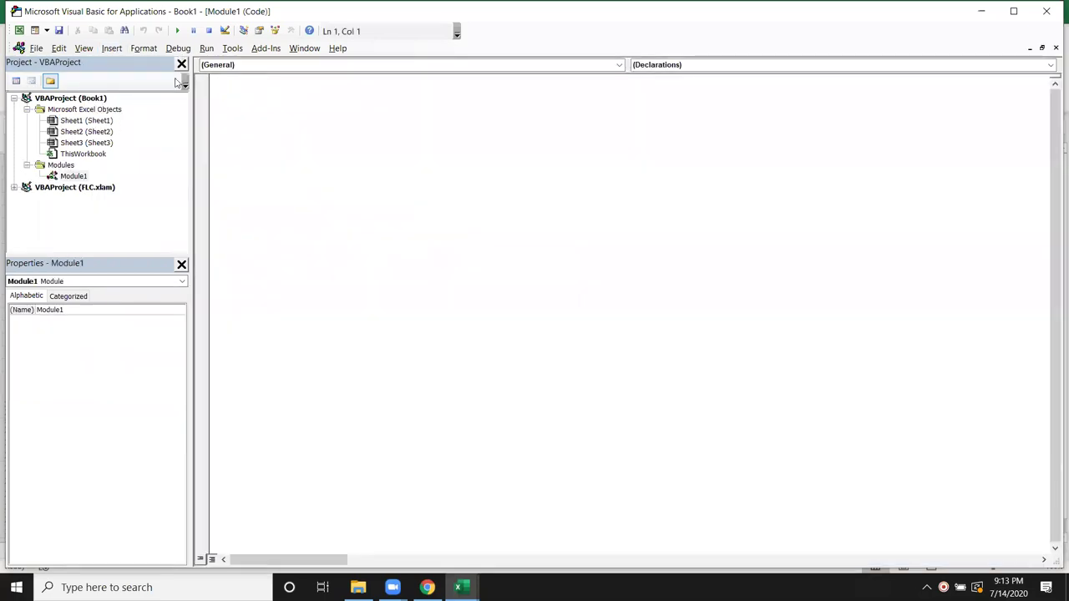
pyautogui.write('Sub ')
pyautogui.write('FCol')
pyautogui.press('BackSpace')
pyautogui.write('py')
pyautogui.press('Return')
pyautogui.press('Return')
pyautogui.press('Return')
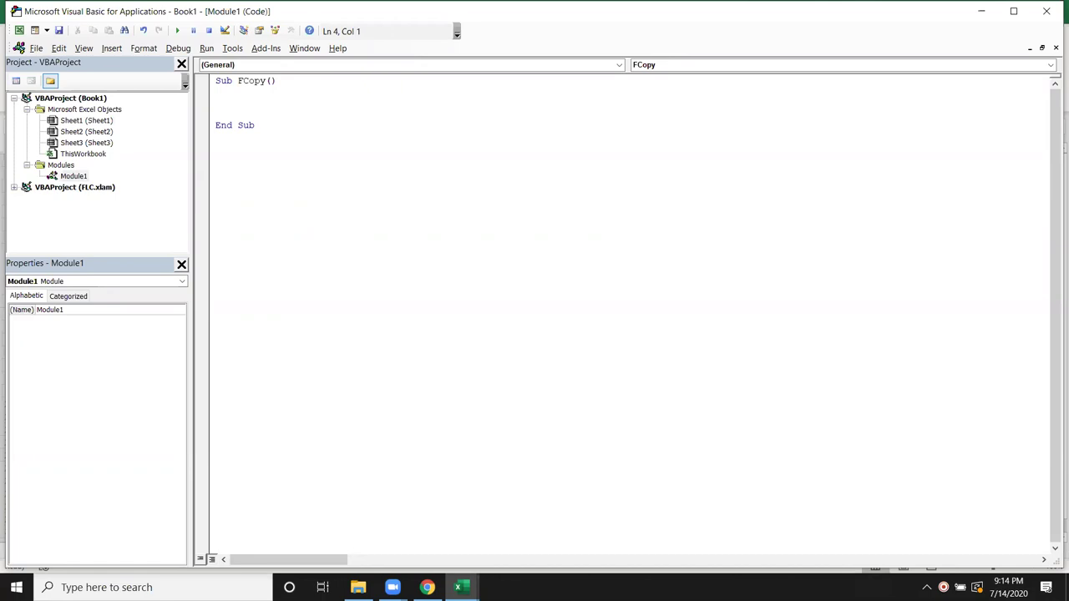
pyautogui.press('Return')
pyautogui.press('Return')
pyautogui.press('Up')
pyautogui.press('Up')
pyautogui.press('Up')
# Step: Declare fn As String and begin the line fn = Dir(
pyautogui.write('dim fn as ')
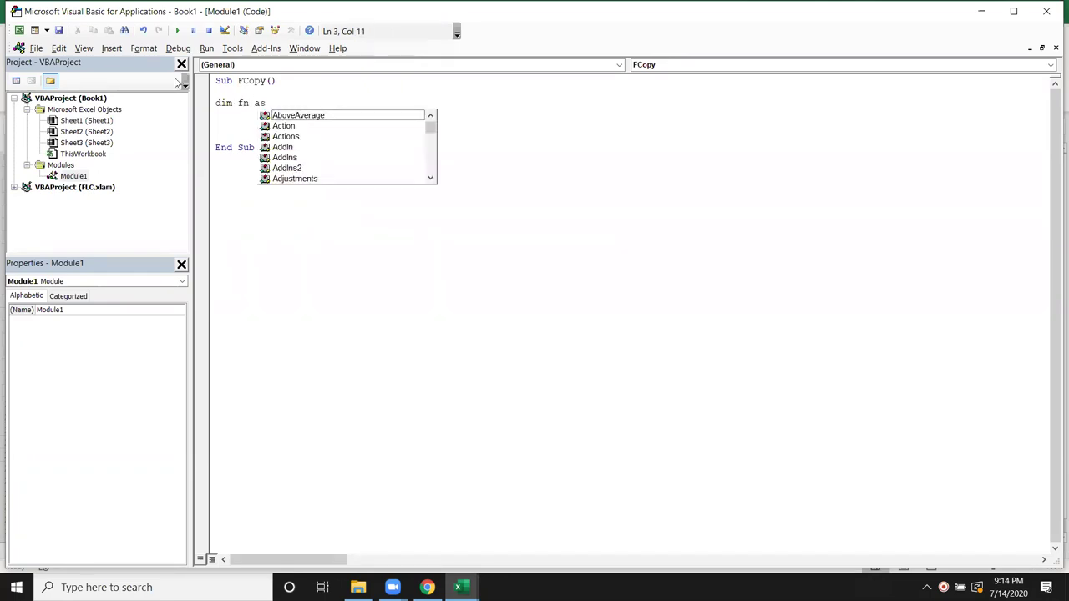
pyautogui.write('st')
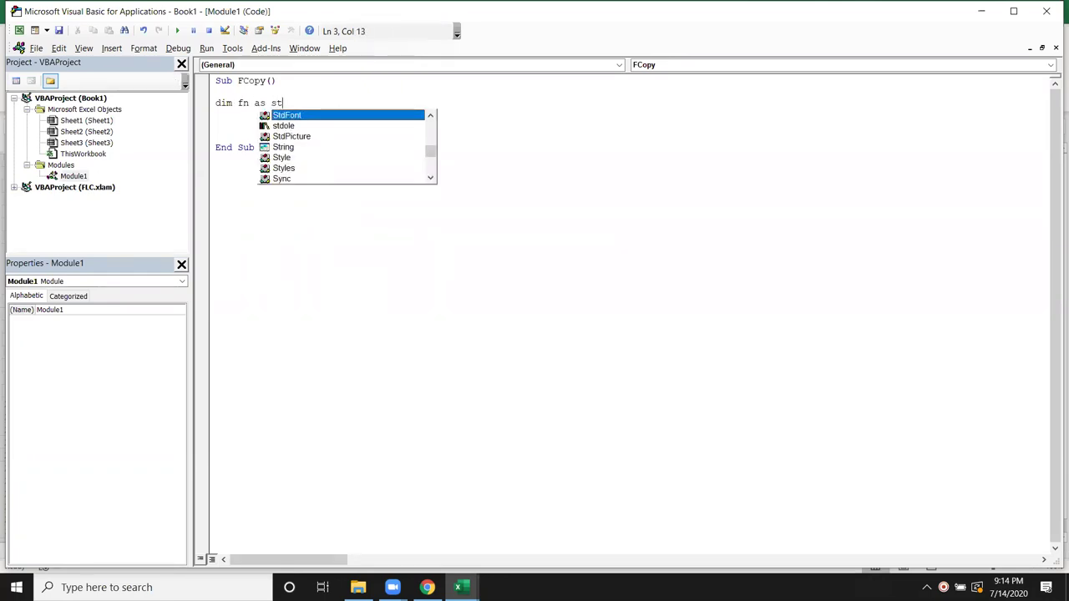
pyautogui.press('Tab')
pyautogui.press('Return')
pyautogui.press('Return')
pyautogui.write('fn = dir(')
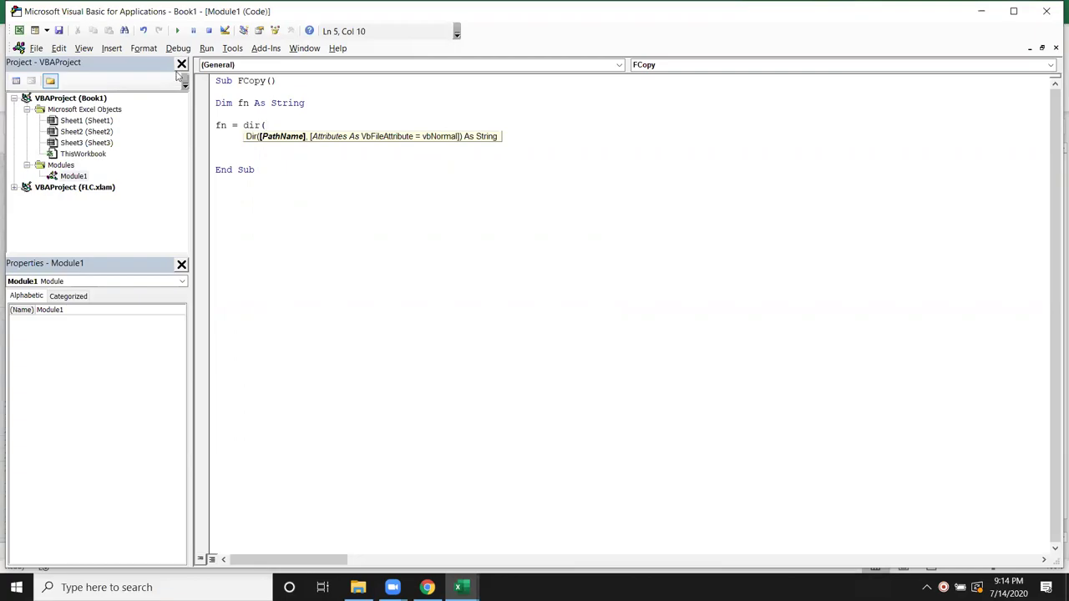
pyautogui.hotkey('alt', 'F11')
pyautogui.hotkey('alt', 'Tab')
pyautogui.hotkey('alt', 'Tab')
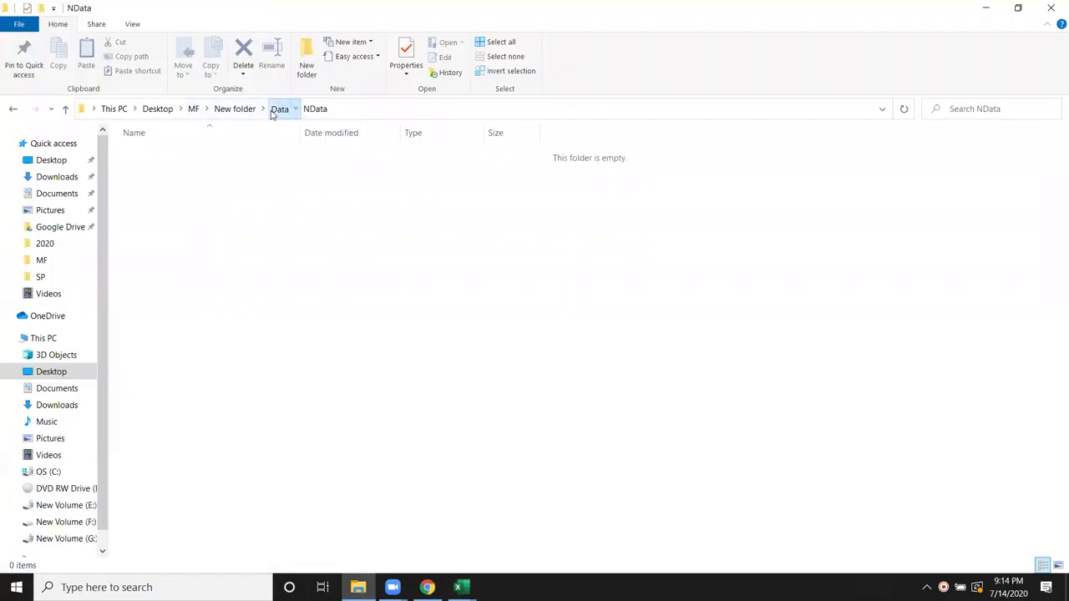
# Step: Copy the 2020 folder's path from the address bar and paste it, quoted, into Dir
pyautogui.click(279, 108)
pyautogui.doubleClick(194, 156)
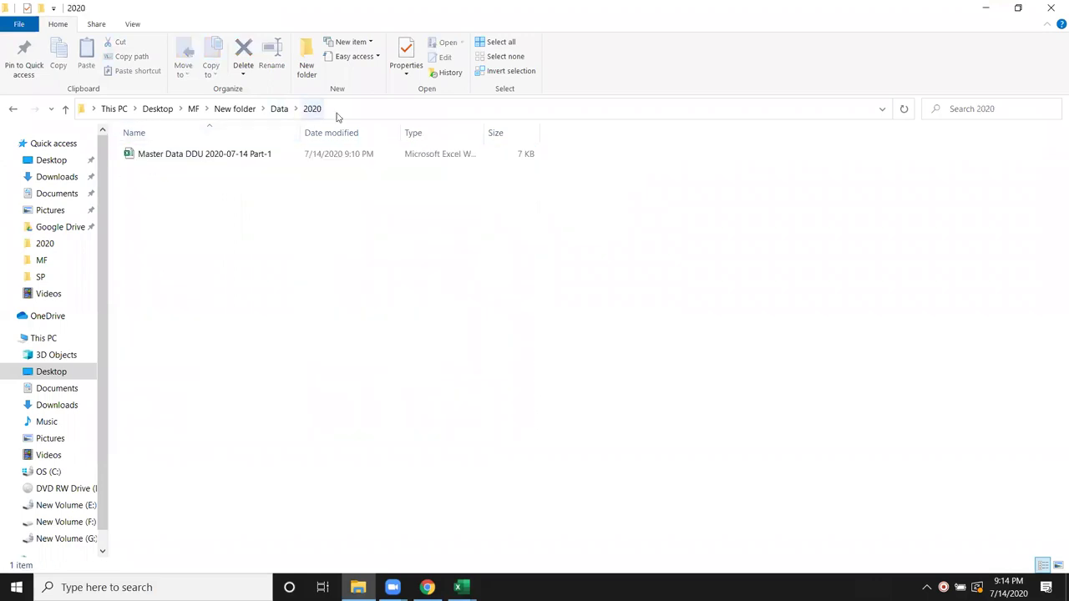
pyautogui.click(343, 110)
pyautogui.click(341, 110)
pyautogui.tripleClick(342, 112)
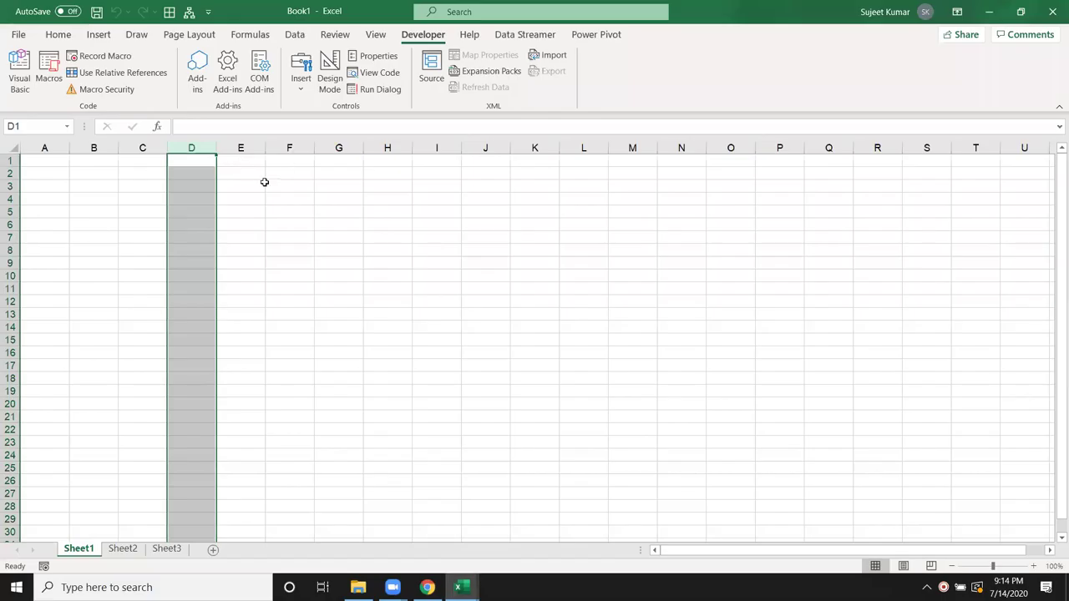
pyautogui.hotkey('alt', 'Tab')
pyautogui.hotkey('alt', 'Tab')
pyautogui.write('"')
pyautogui.write('C:\\Users\\DELL\\Desktop\\MF\\New folder\\Data\\2020')
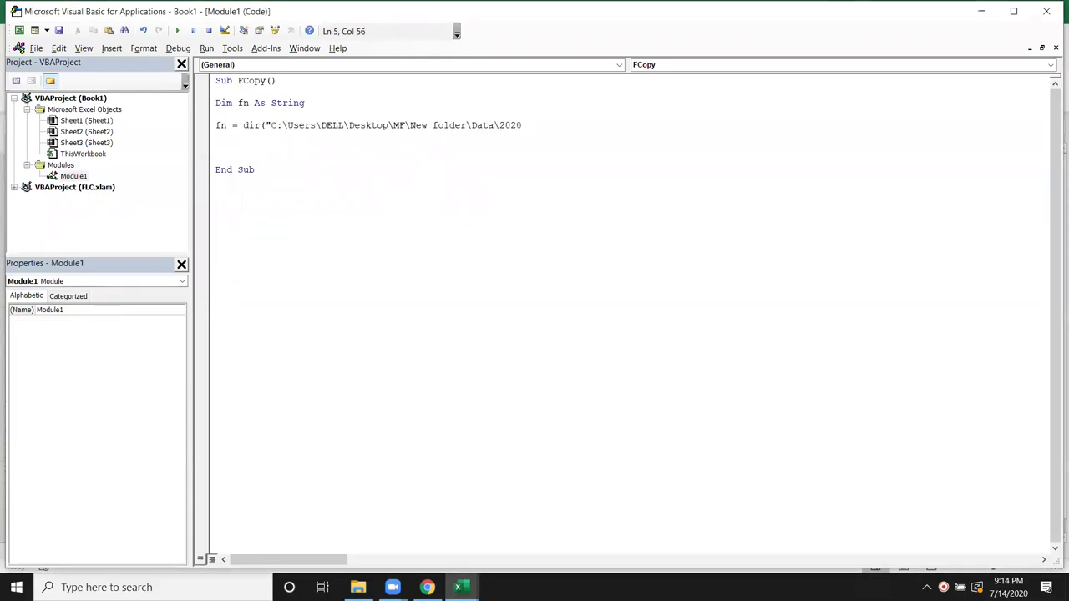
# Step: Append \* and & Format(date, "YYYY-MM-DD") to the Dir file pattern
pyautogui.write('=')
pyautogui.press('BackSpace')
pyautogui.write('\\')
pyautogui.write('*')
pyautogui.write('2020')
pyautogui.press('BackSpace')
pyautogui.press('BackSpace')
pyautogui.press('BackSpace')
pyautogui.press('BackSpace')
pyautogui.write('" ')
pyautogui.write('& ')
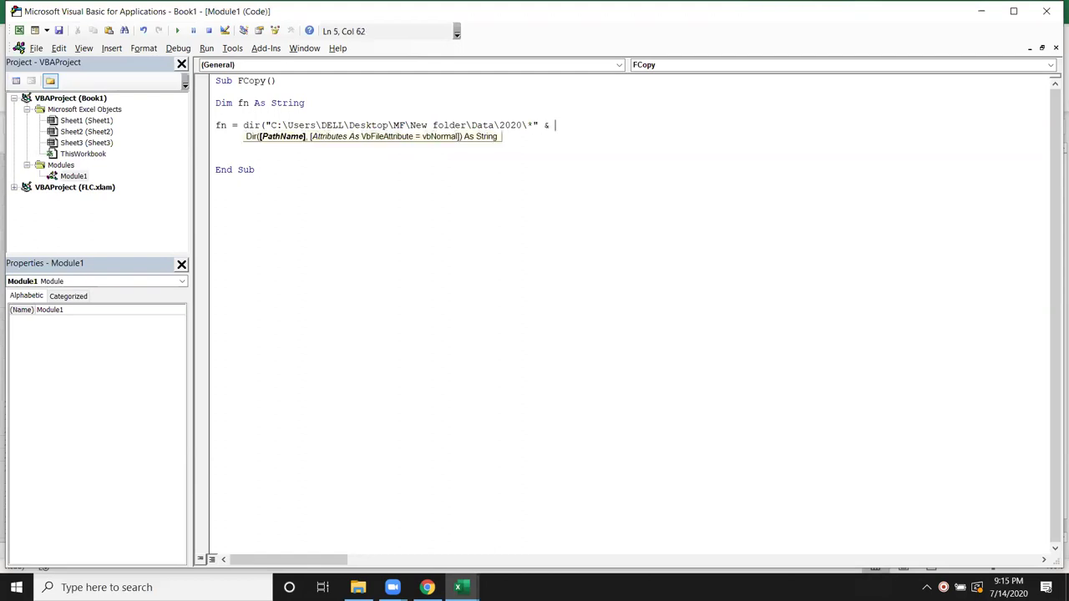
pyautogui.write('format(')
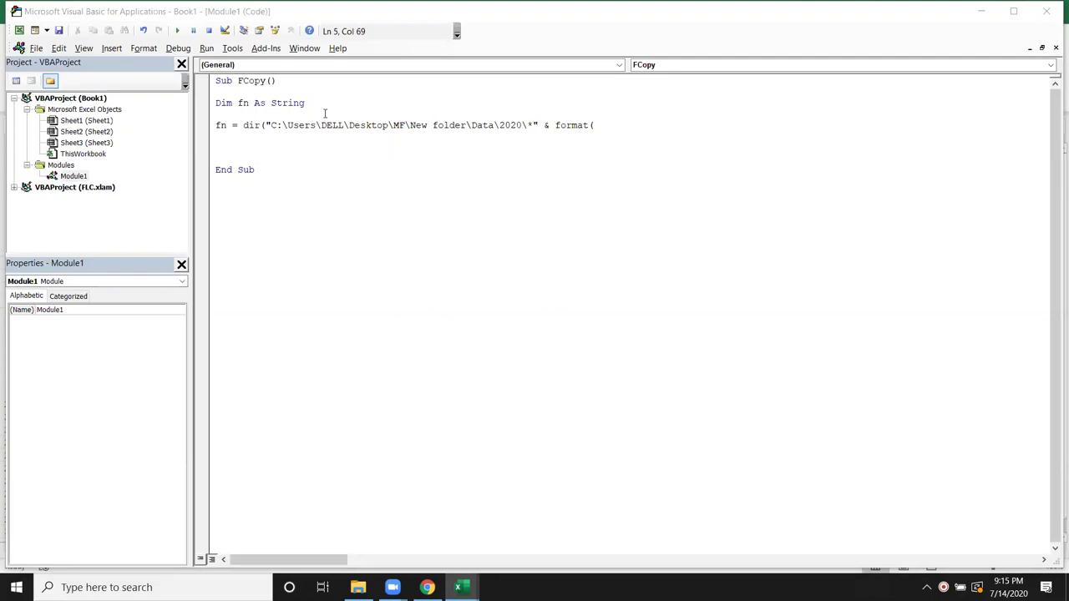
pyautogui.click(632, 126)
pyautogui.write('date')
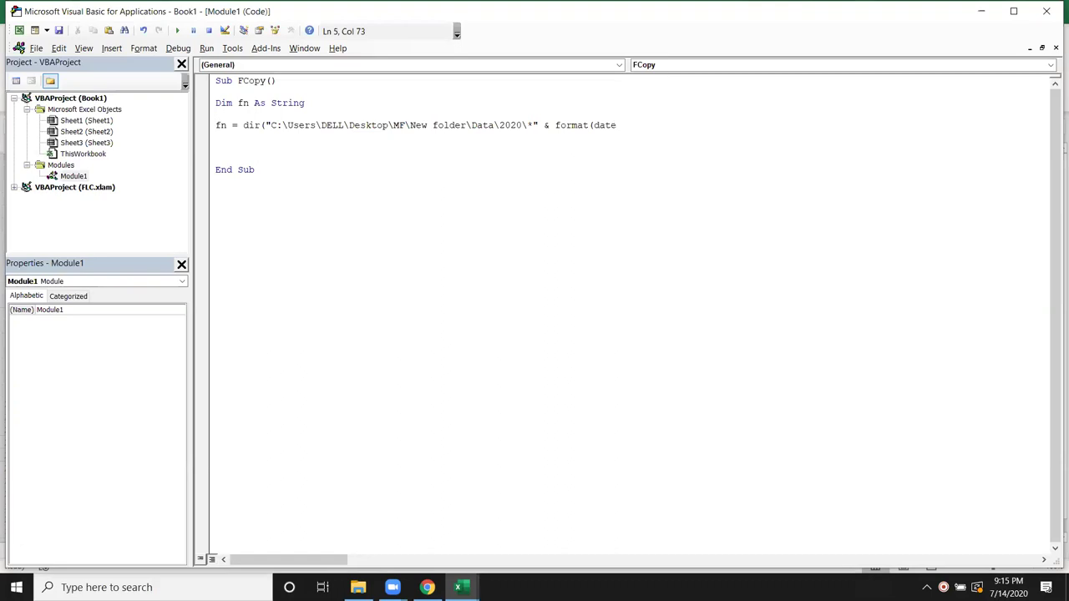
pyautogui.write(',"YYYY')
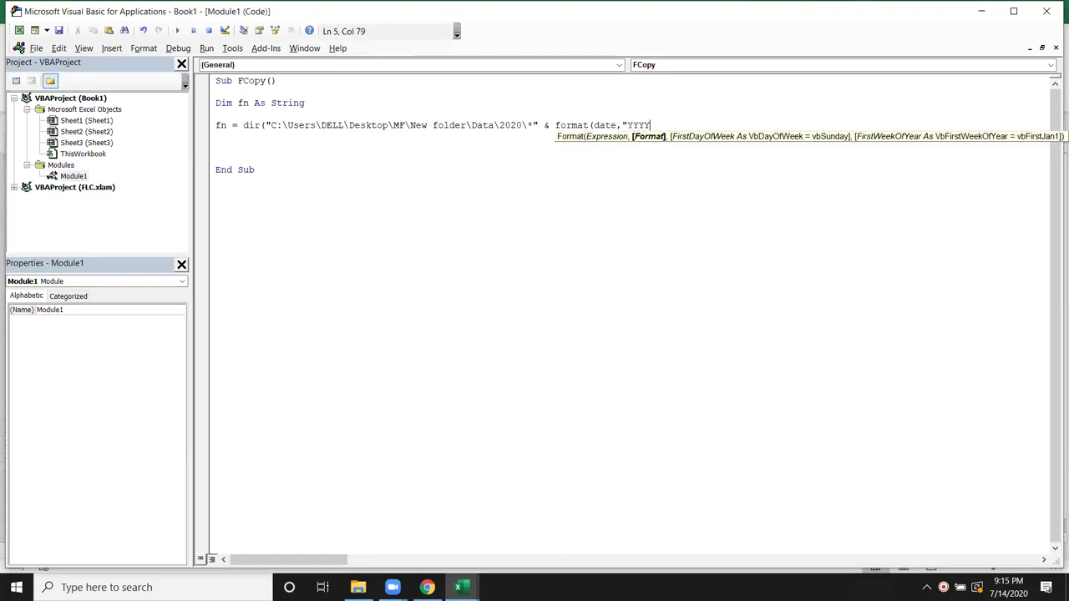
pyautogui.write('-MM')
pyautogui.write('DD')
pyautogui.write('"')
pyautogui.write(')')
# Step: Append & "*.xls*" to the Dir pattern and dismiss the compile error
pyautogui.hotkey('alt', 'F11')
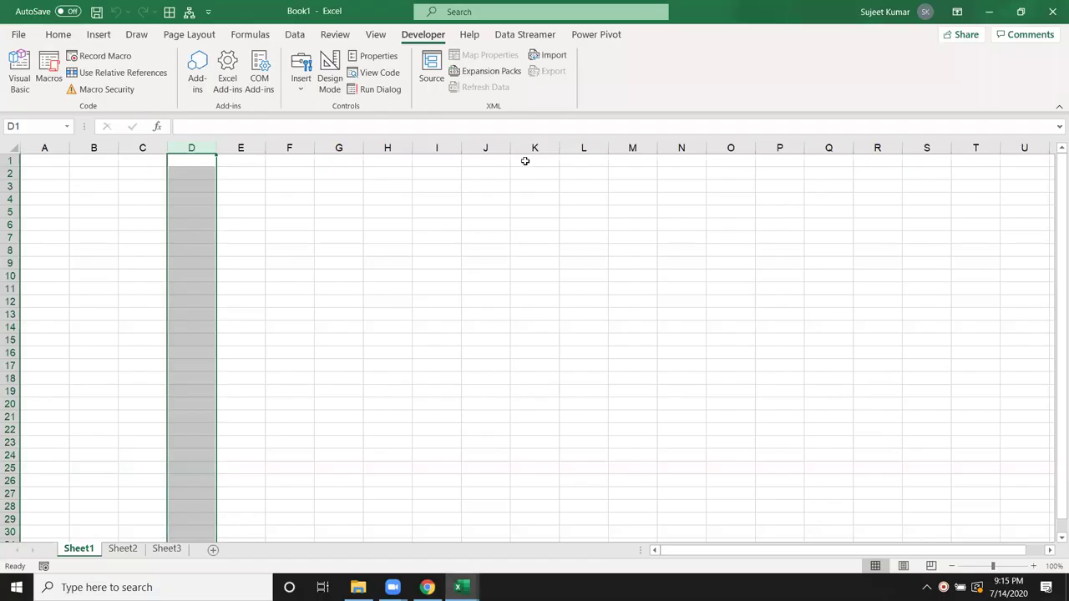
pyautogui.hotkey('alt', 'Tab')
pyautogui.hotkey('alt', 'Tab')
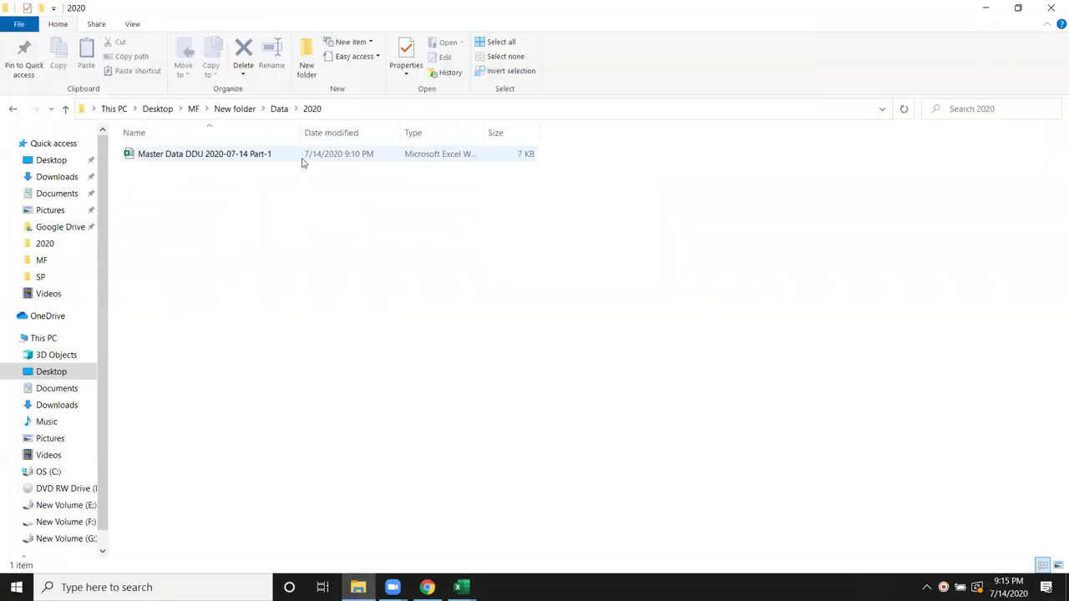
pyautogui.moveTo(204, 154)
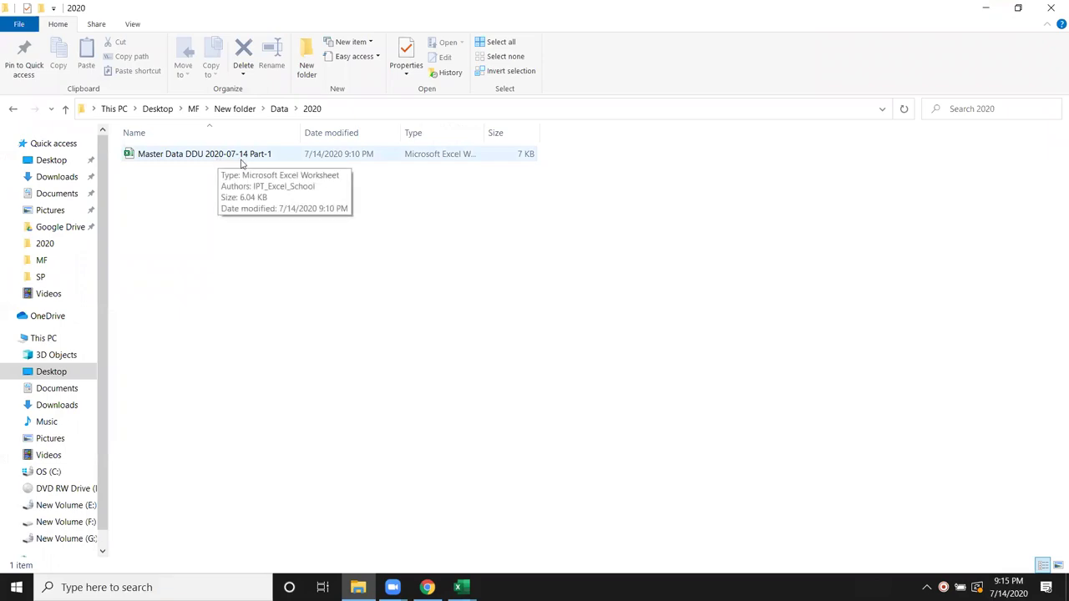
pyautogui.hotkey('alt', 'Tab')
pyautogui.hotkey('alt', 'Tab')
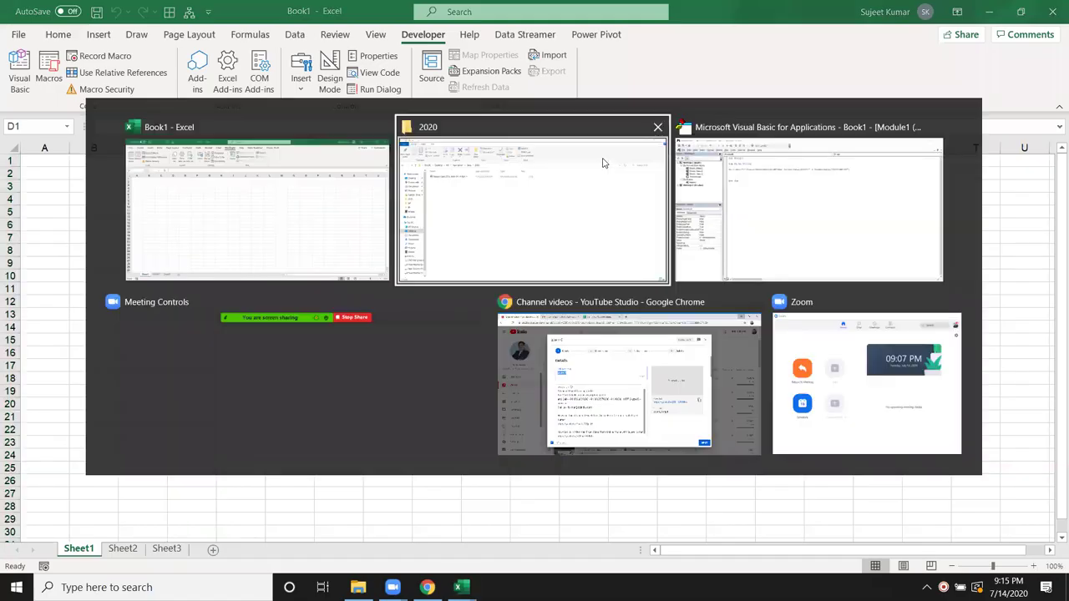
pyautogui.click(672, 160)
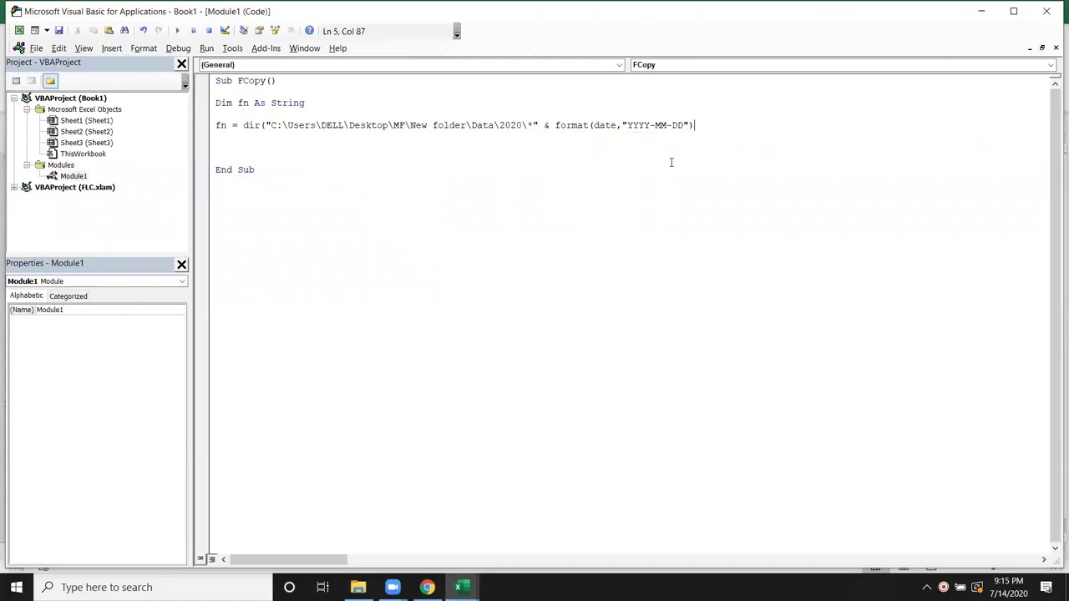
pyautogui.write('& "*.')
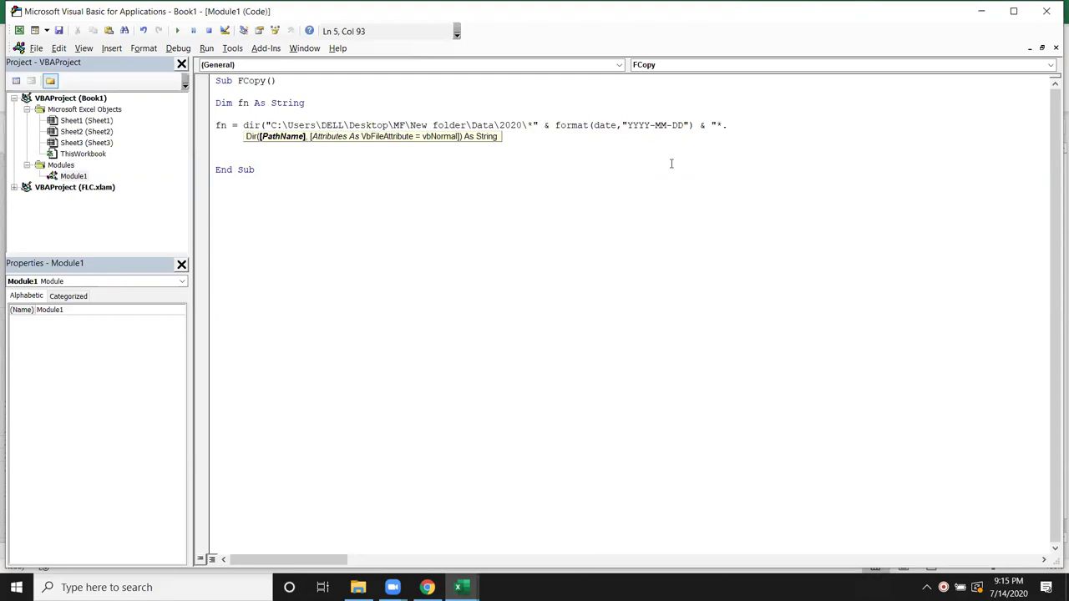
pyautogui.write('xls')
pyautogui.write('*"')
pyautogui.click(711, 151)
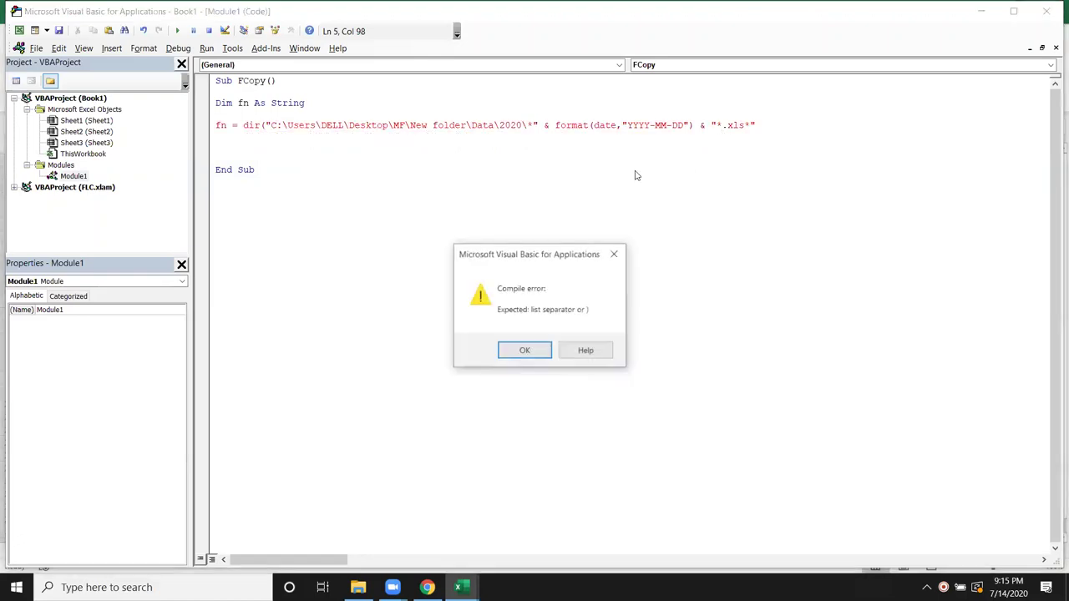
pyautogui.click(517, 354)
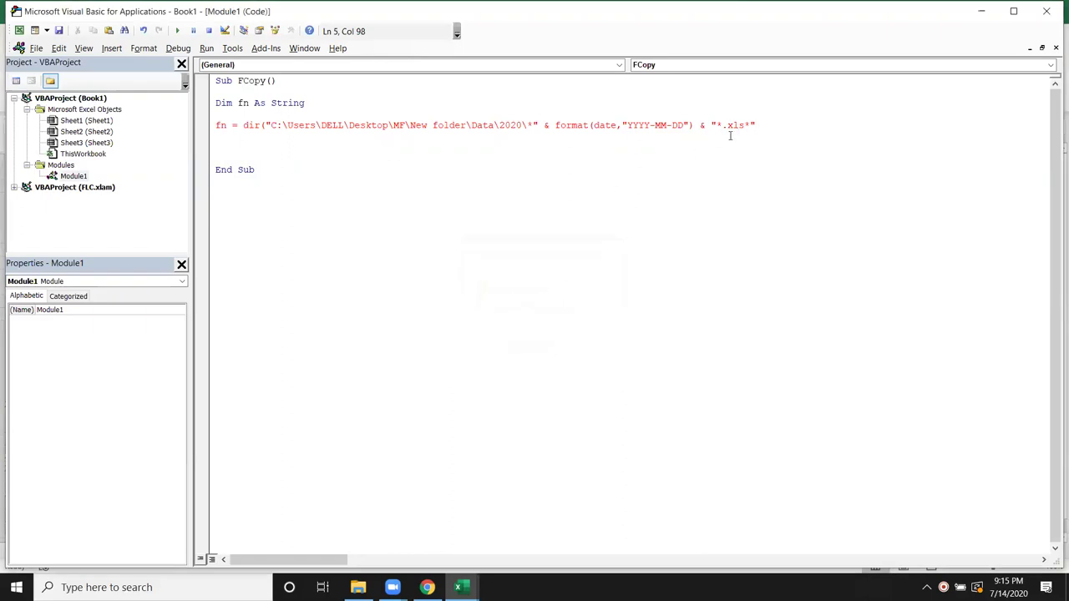
# Step: Add vbNormal as the Dir attribute argument and close the call
pyautogui.write(',')
pyautogui.press('Down')
pyautogui.press('Down')
pyautogui.press('Down')
pyautogui.press('Down')
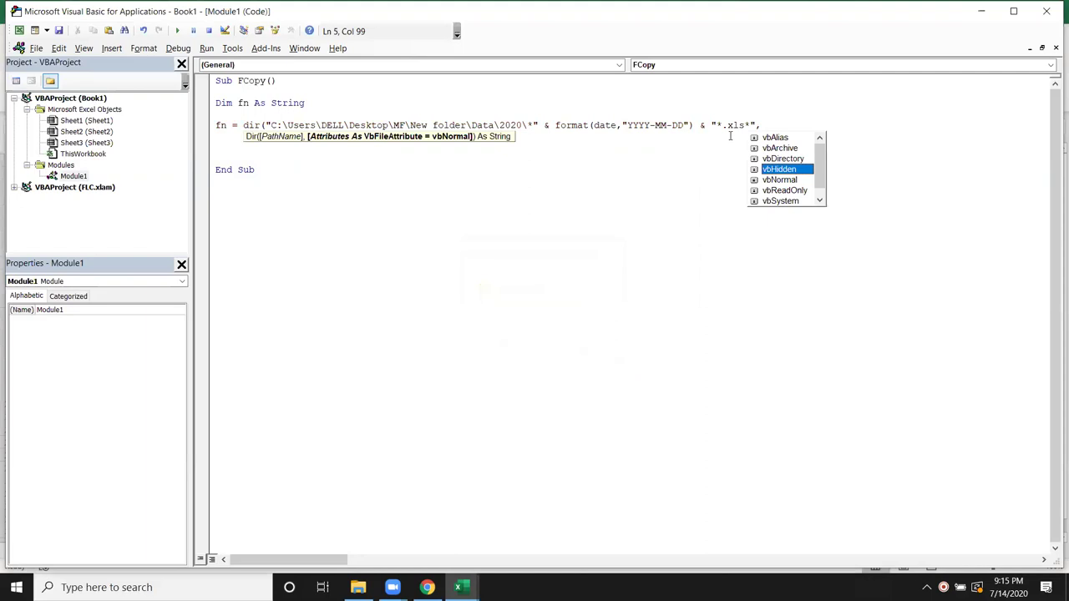
pyautogui.press('Down')
pyautogui.press('Tab')
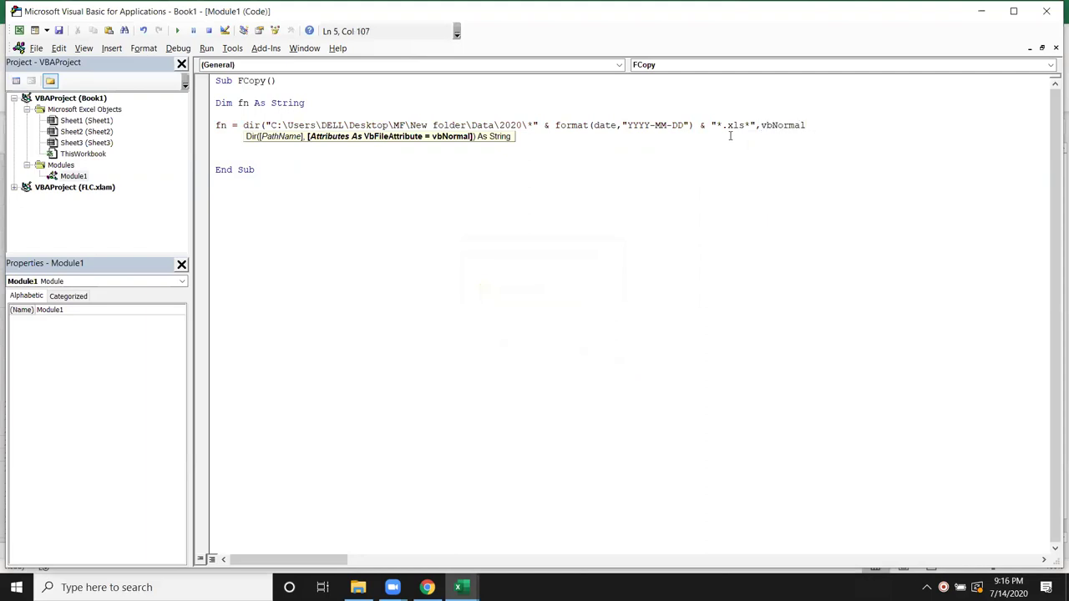
pyautogui.write(')')
pyautogui.press('Return')
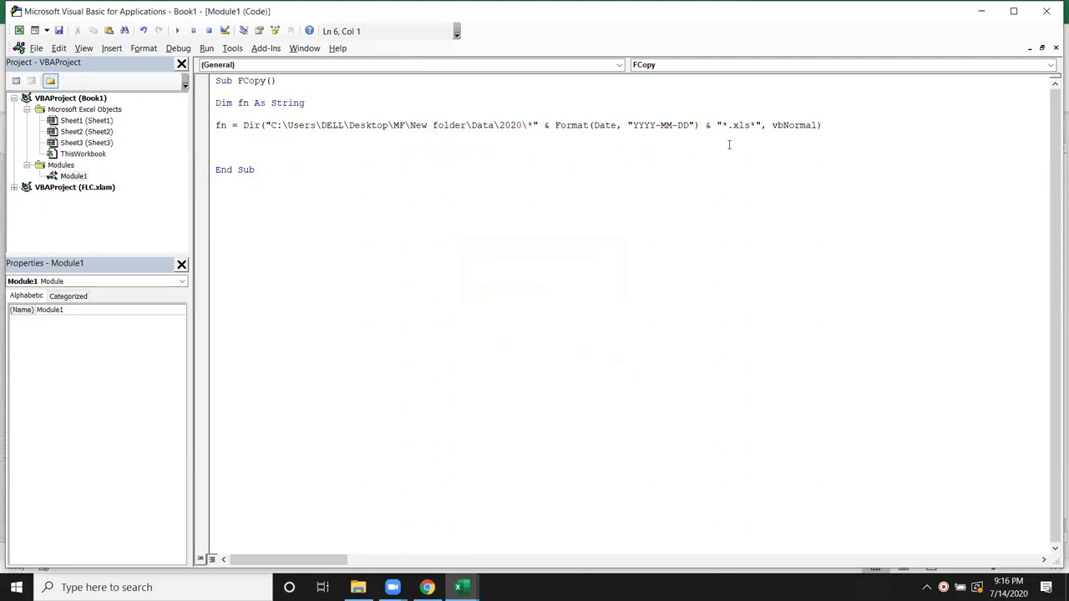
# Step: Add a MsgBox fn line and run FCopy, which shows Master Data DDU 2020-07-14 Part-1.xlsx
pyautogui.press('Return')
pyautogui.write('ms')
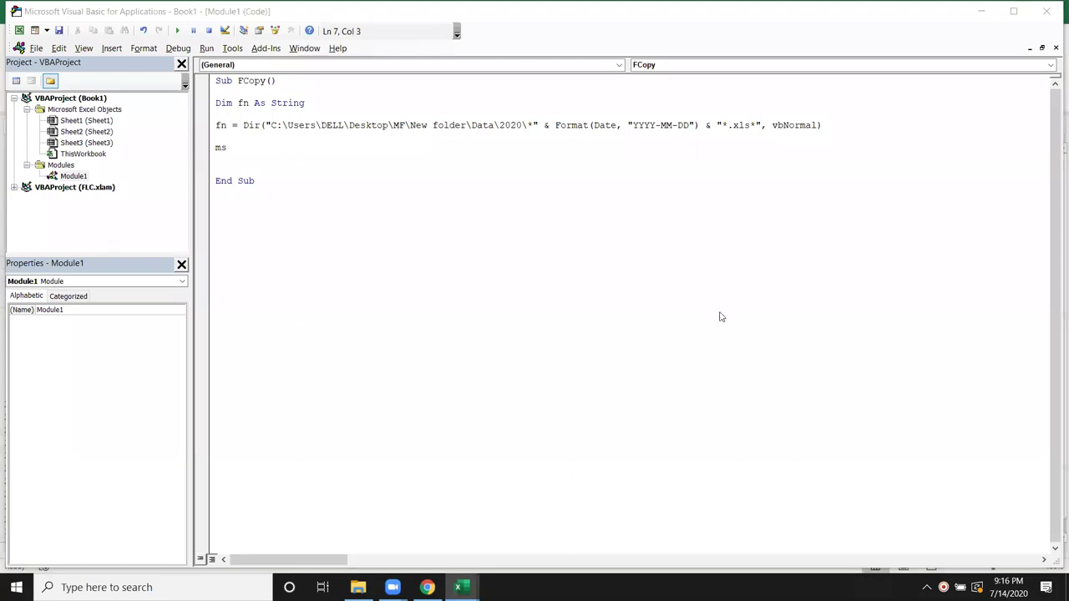
pyautogui.click(312, 147)
pyautogui.press('BackSpace')
pyautogui.press('BackSpace')
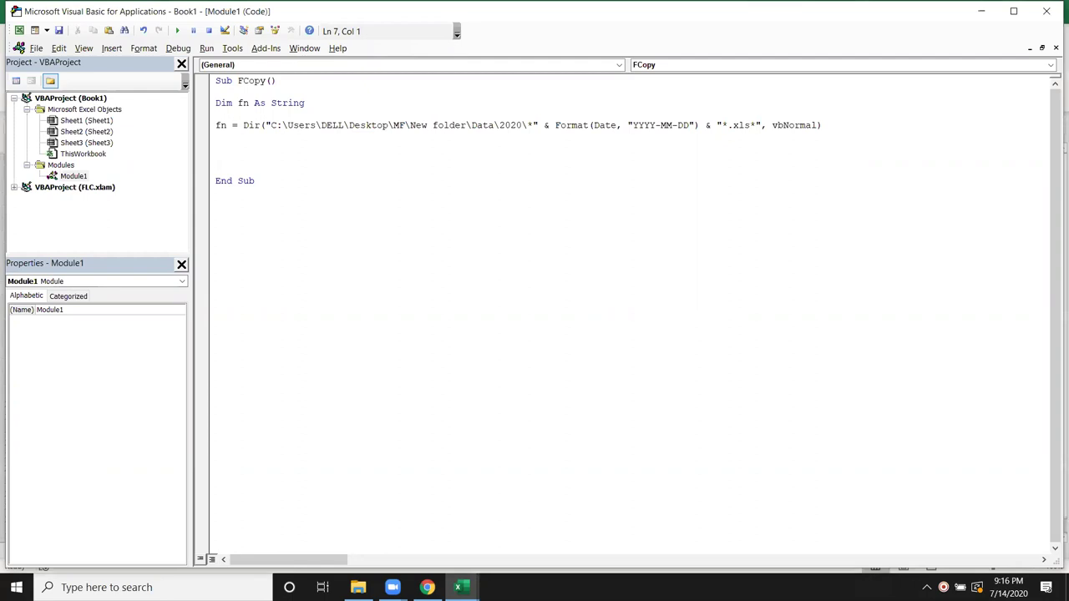
pyautogui.write('msgbo')
pyautogui.write('x ')
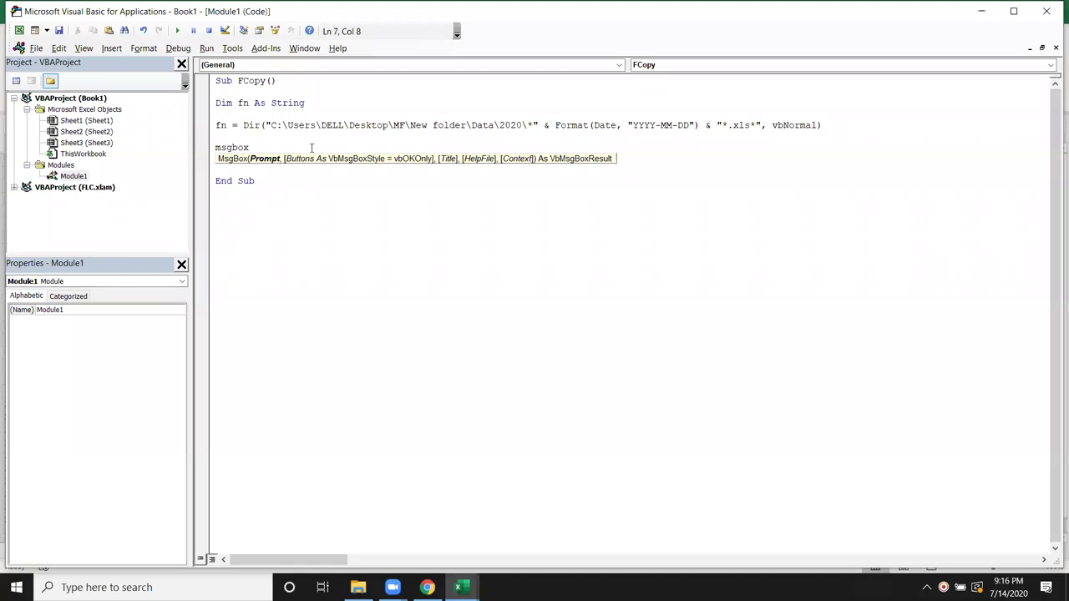
pyautogui.write('fn')
pyautogui.press('Return')
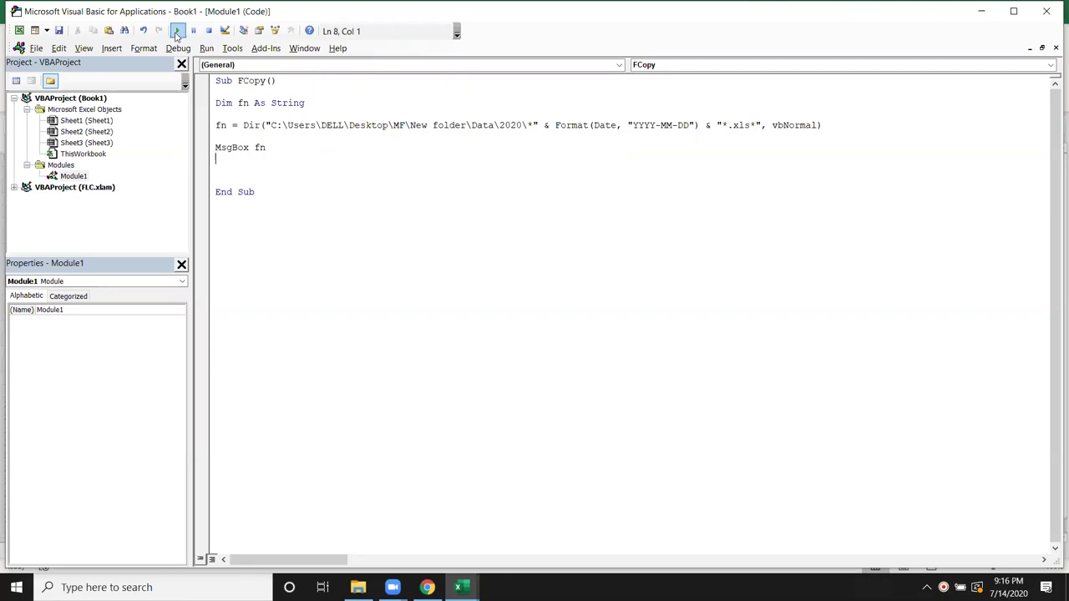
pyautogui.click(177, 30)
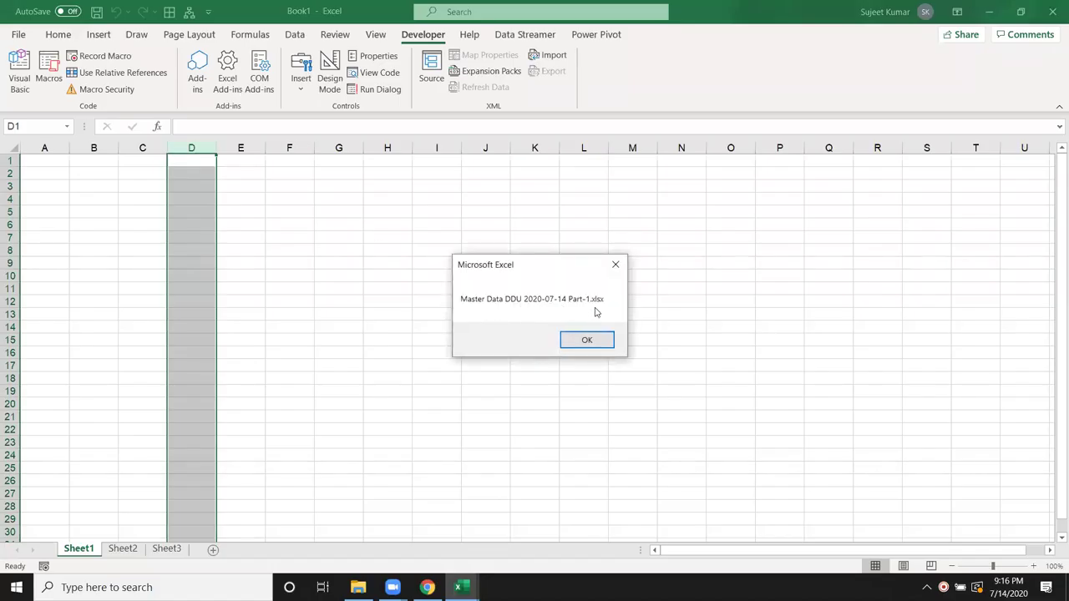
pyautogui.click(585, 339)
# Step: Delete the MsgBox fn test line from FCopy
pyautogui.hotkey('shift', 'Up')
pyautogui.hotkey('shift', 'Up')
pyautogui.hotkey('shift', 'Down')
pyautogui.hotkey('shift', 'Down')
pyautogui.hotkey('shift', 'Up')
pyautogui.hotkey('shift', 'Up')
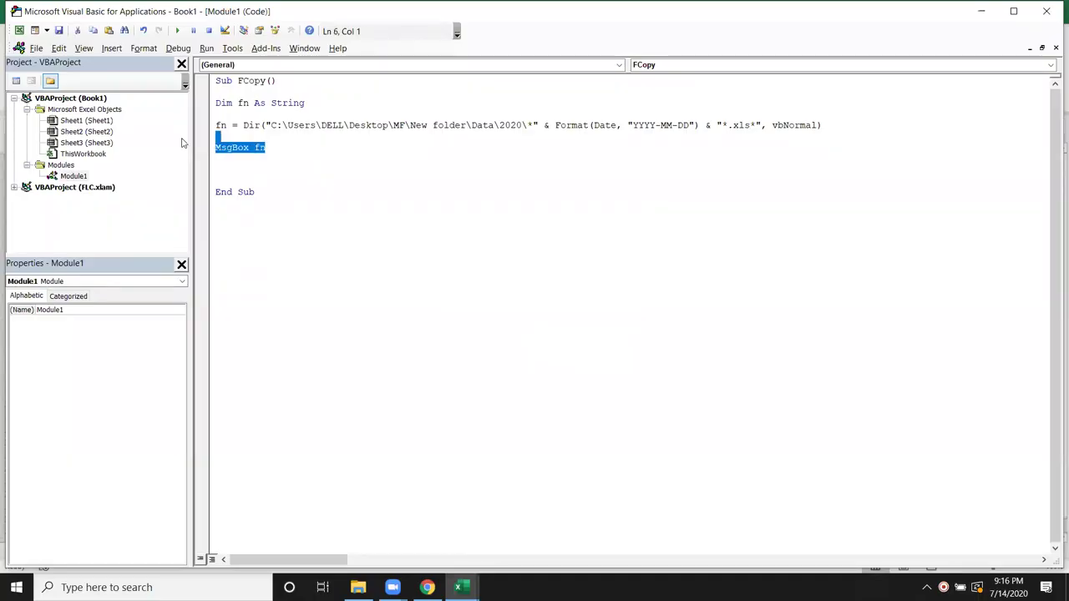
pyautogui.press('Delete')
pyautogui.click(407, 184)
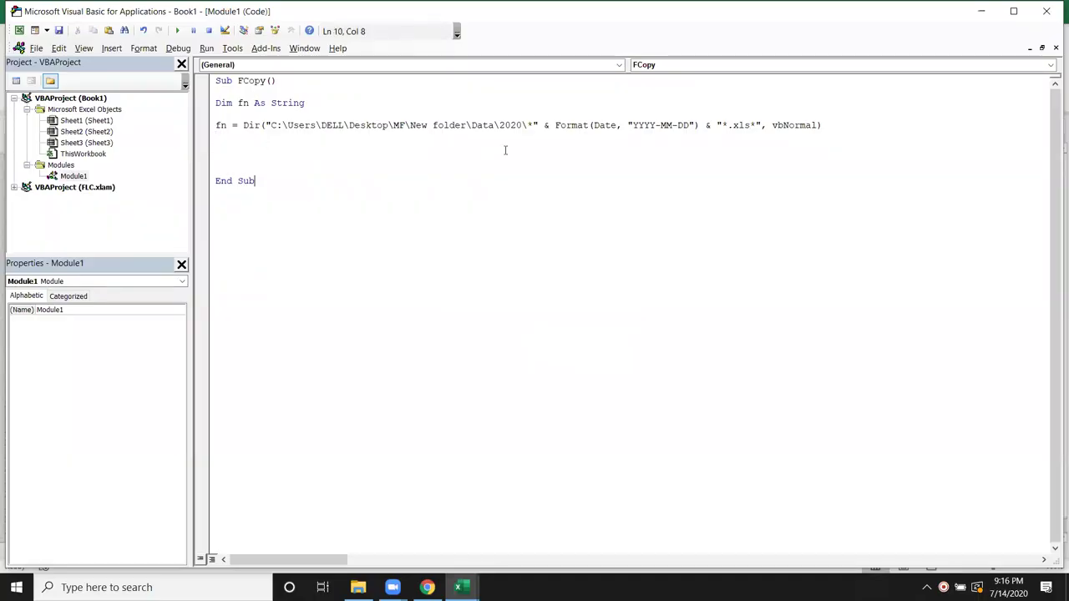
pyautogui.click(555, 125)
pyautogui.hotkey('shift', 'Home')
pyautogui.keyDown('shift'); pyautogui.click(676, 125); pyautogui.keyUp('shift')
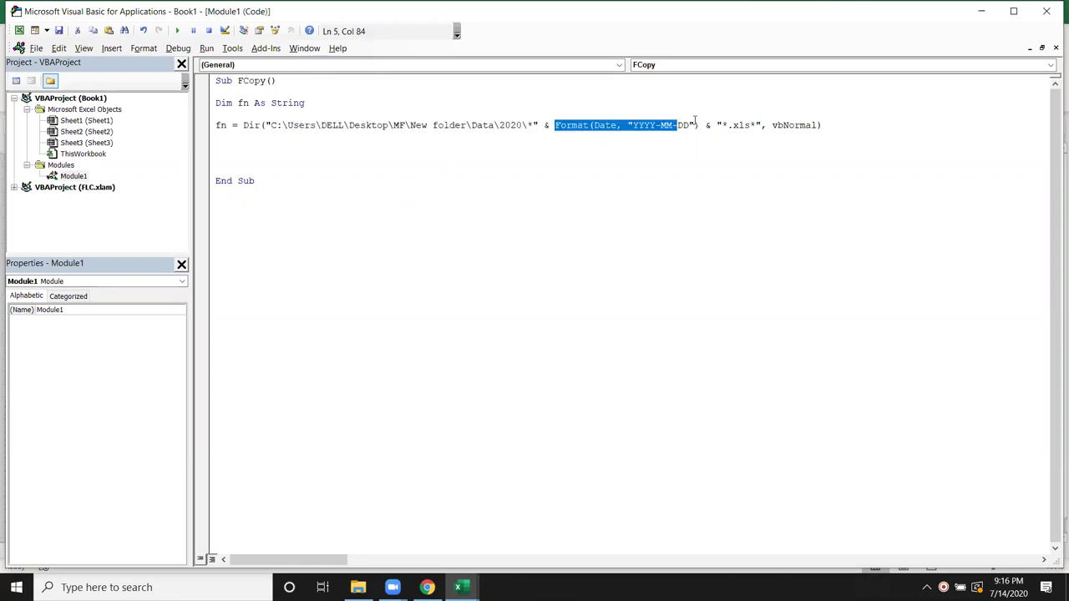
pyautogui.click(749, 125)
pyautogui.hotkey('shift', 'Right')
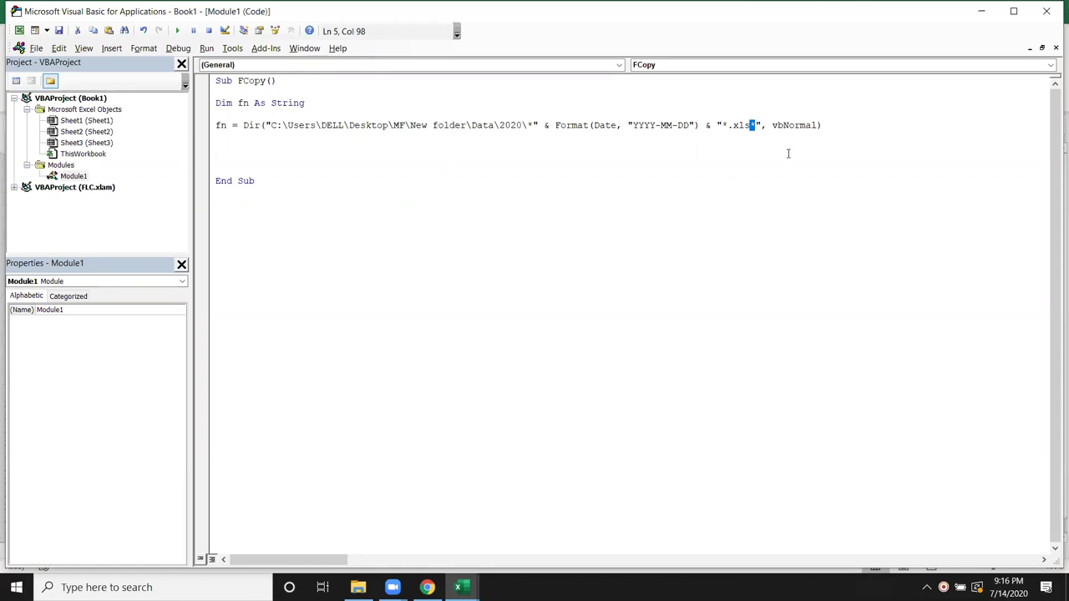
pyautogui.click(555, 126)
pyautogui.moveTo(555, 125)
pyautogui.mouseDown()
pyautogui.moveTo(692, 125)
pyautogui.moveTo(555, 127)
pyautogui.mouseUp()
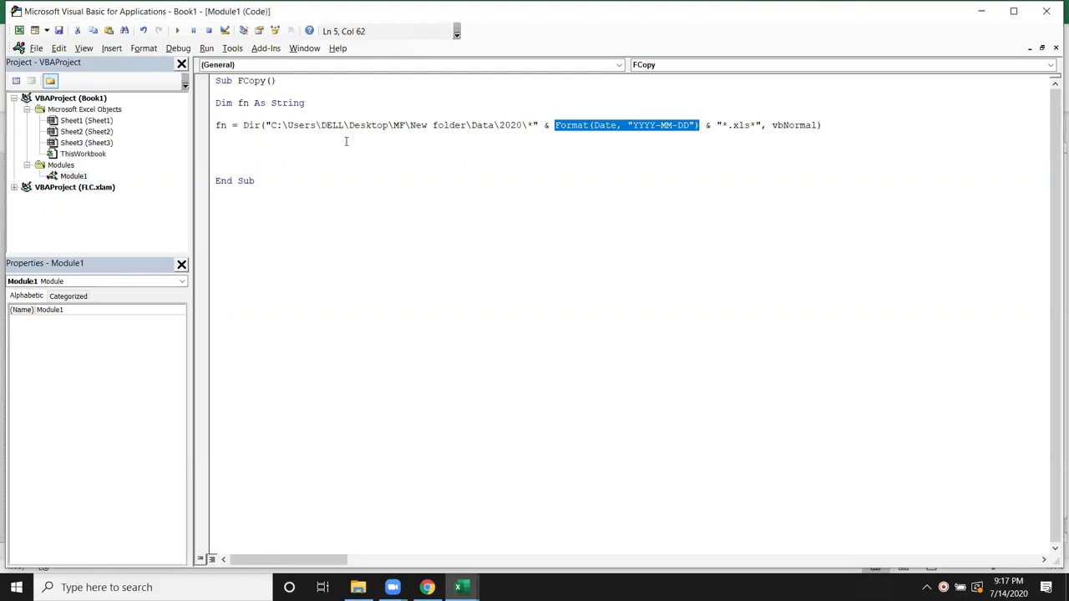
# Step: Below the Dir line, start a FileCopy statement with the 2020 folder path & fn as source
pyautogui.click(215, 147)
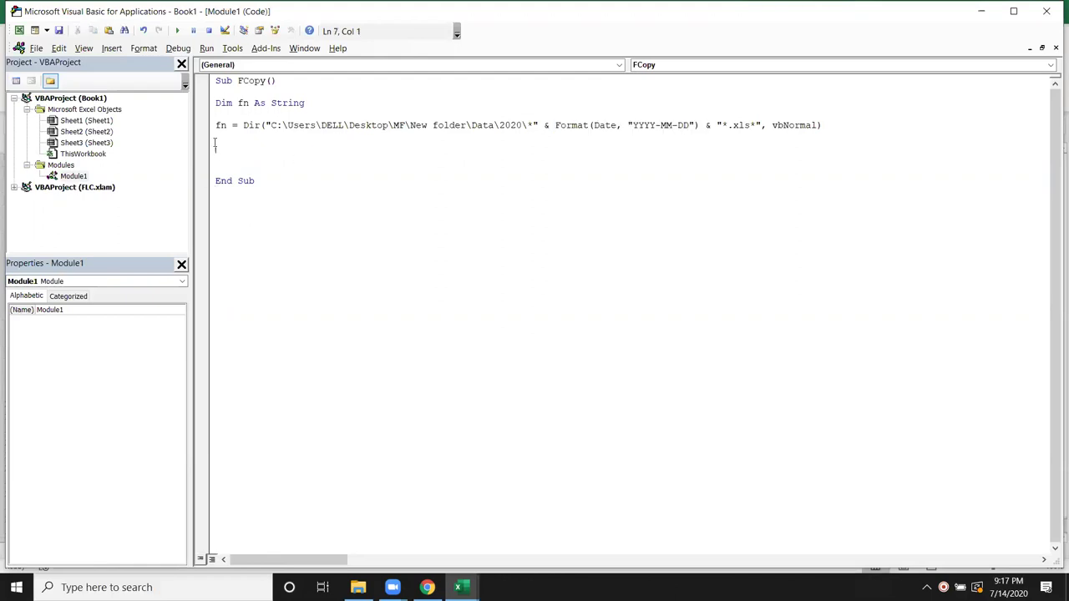
pyautogui.press('Return')
pyautogui.press('Up')
pyautogui.write('filecopy')
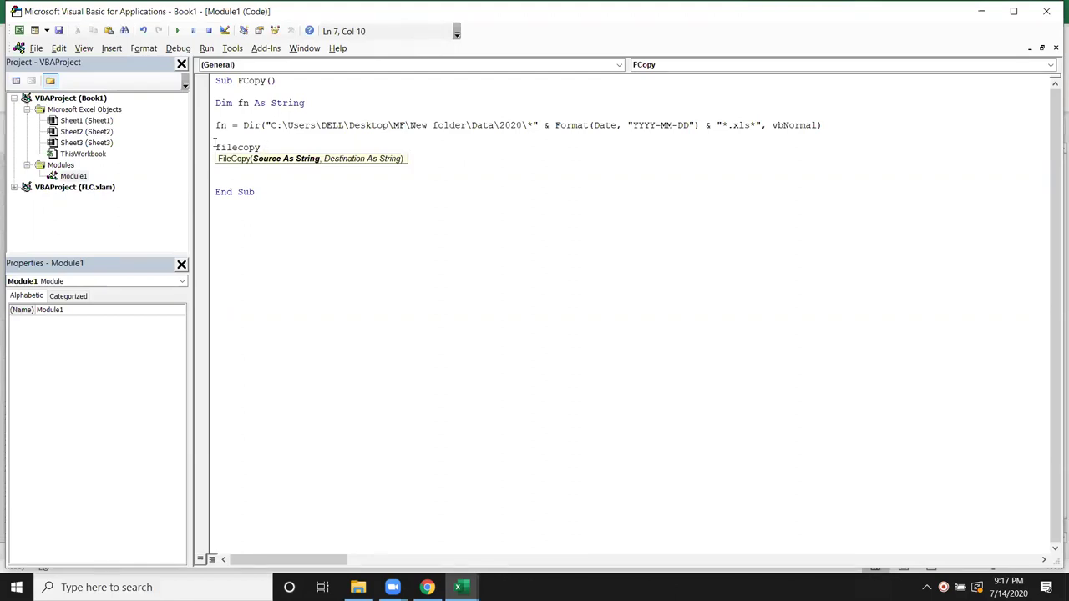
pyautogui.write('"')
pyautogui.write('C:\\Users\\DELL\\Desktop\\MF\\New folder\\Data\\2020')
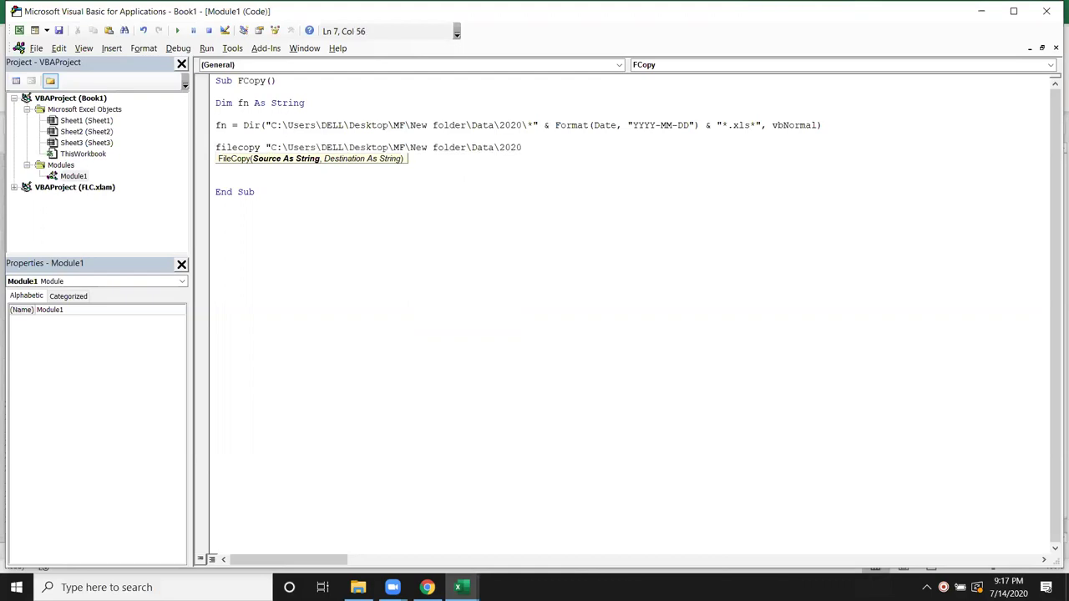
pyautogui.write('\\" & fn ,')
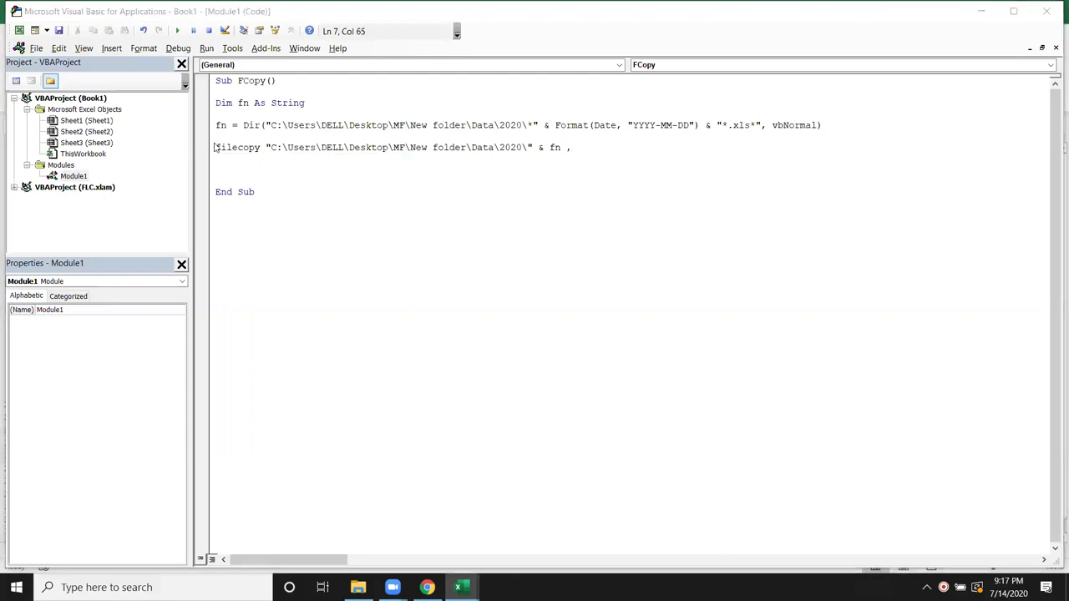
# Step: Copy the NData folder's full path from File Explorer's address bar
pyautogui.hotkey('alt', 'F11')
pyautogui.hotkey('alt', 'Tab')
pyautogui.hotkey('alt', 'Tab')
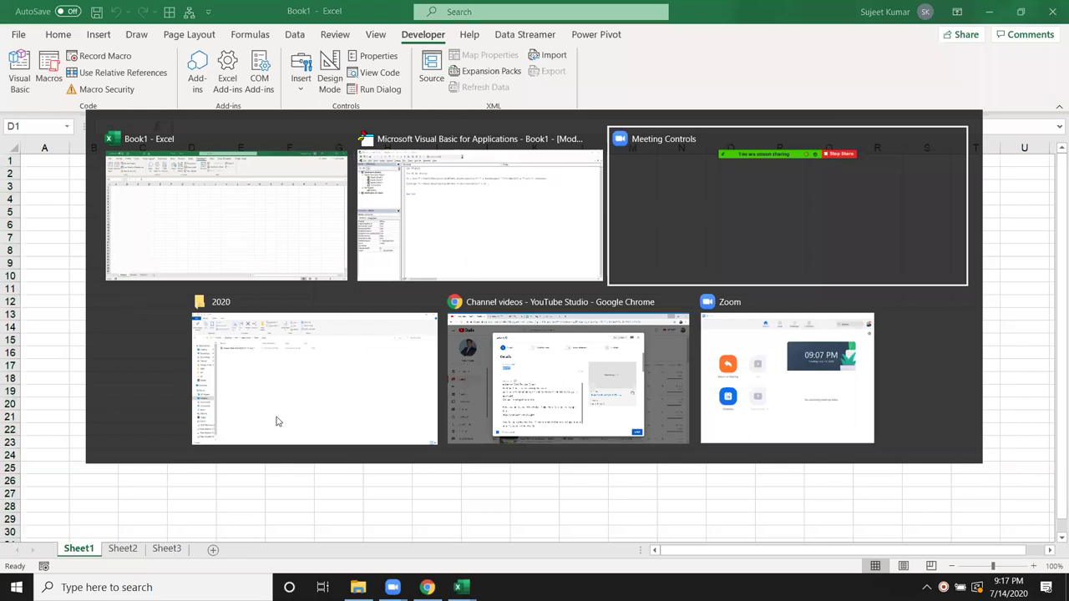
pyautogui.press('Escape')
pyautogui.hotkey('ctrl', 'space')
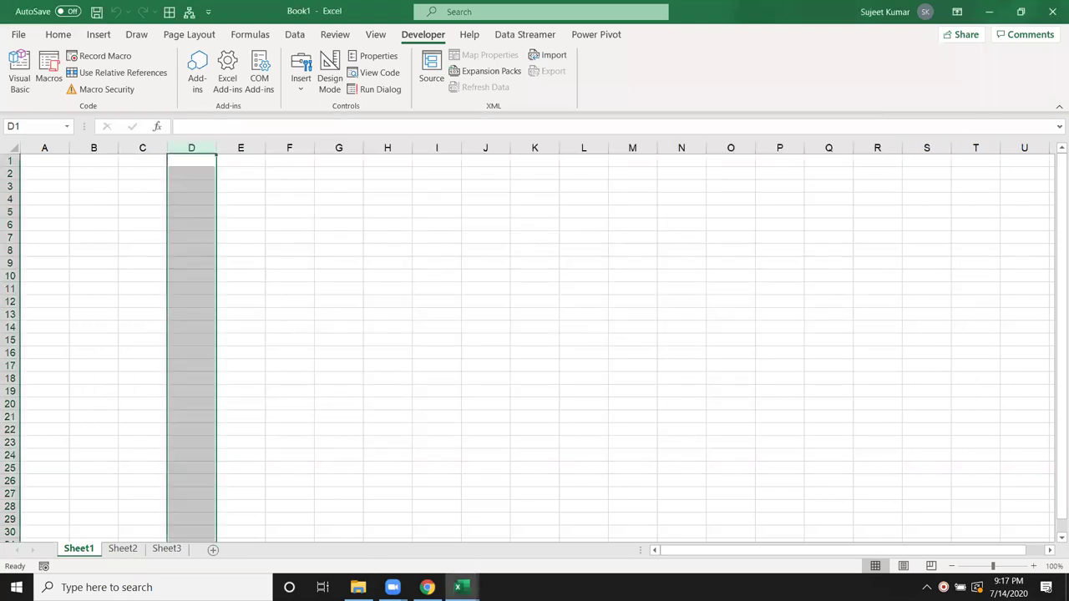
pyautogui.click(358, 587)
pyautogui.click(279, 108)
pyautogui.click(187, 170)
pyautogui.doubleClick(187, 170)
pyautogui.click(348, 109)
pyautogui.click(345, 124)
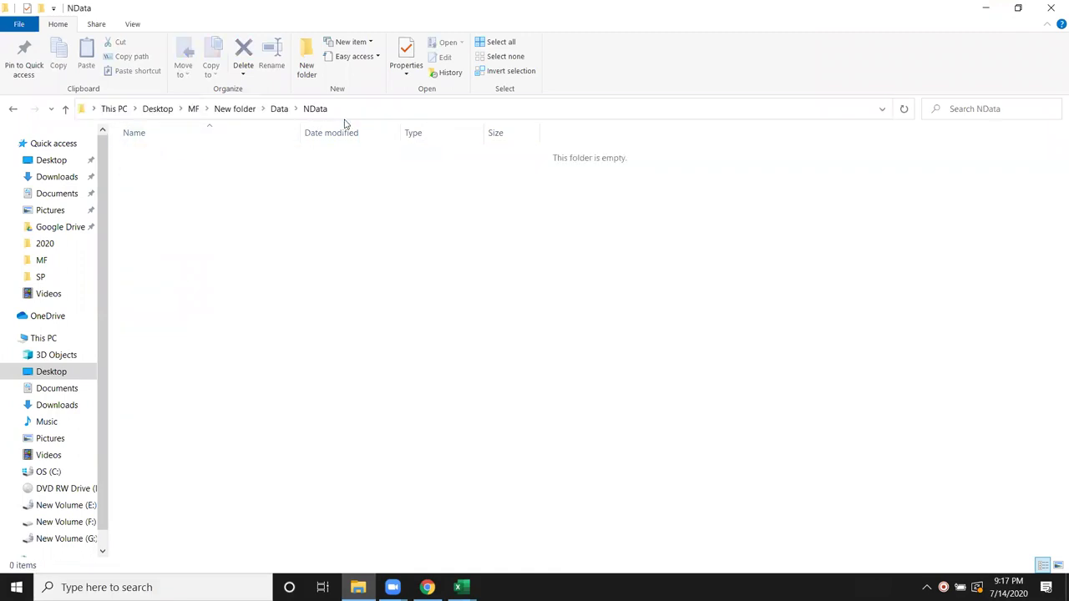
# Step: Finish the FileCopy line with the NData path & fn as the destination
pyautogui.hotkey('alt', 'Tab')
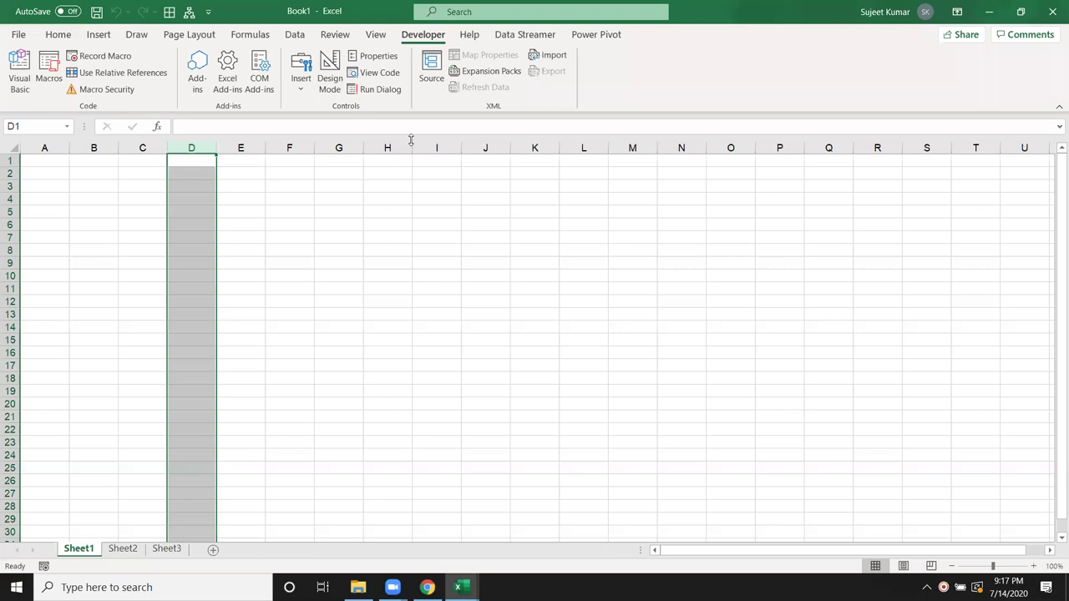
pyautogui.hotkey('alt', 'Tab')
pyautogui.press('Tab')
pyautogui.press('Tab')
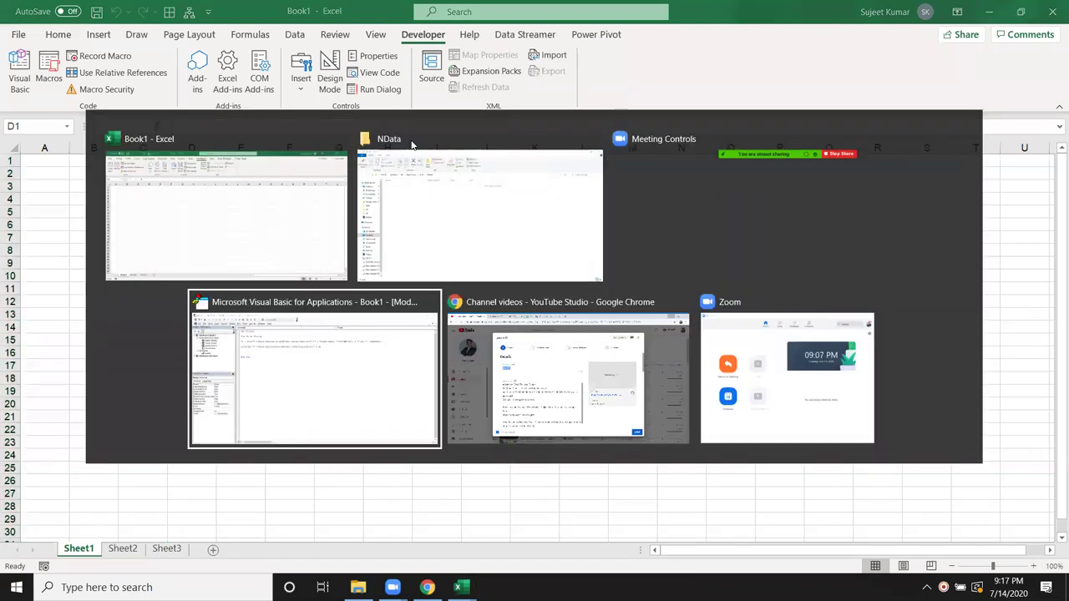
pyautogui.write('"')
pyautogui.write('C:\\Users\\DELL\\Desktop\\MF\\New folder\\Data\\NData')
pyautogui.write('\\')
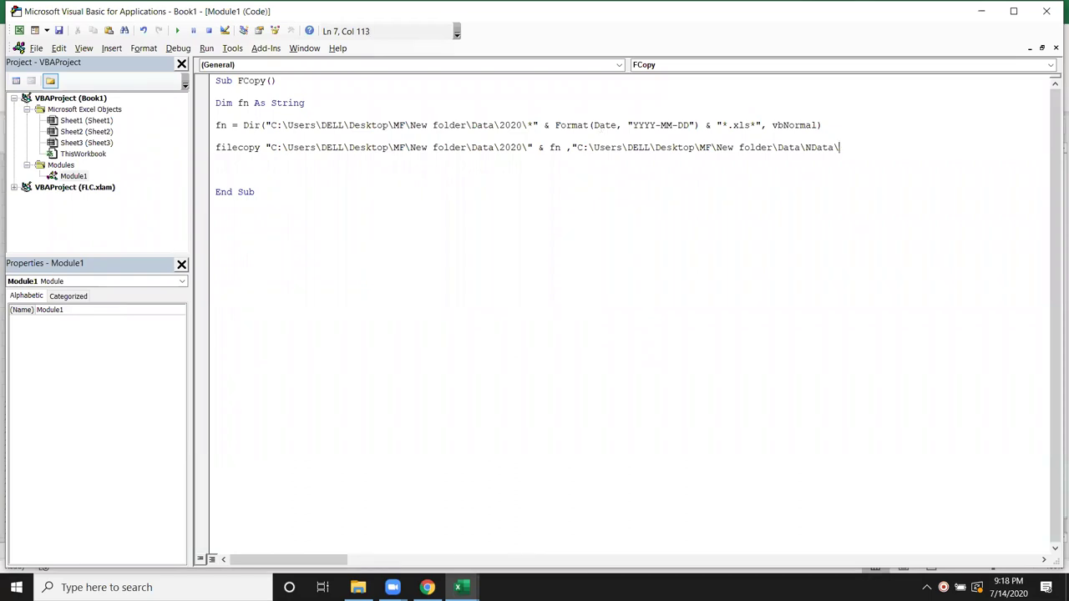
pyautogui.write('"')
pyautogui.write(' & ')
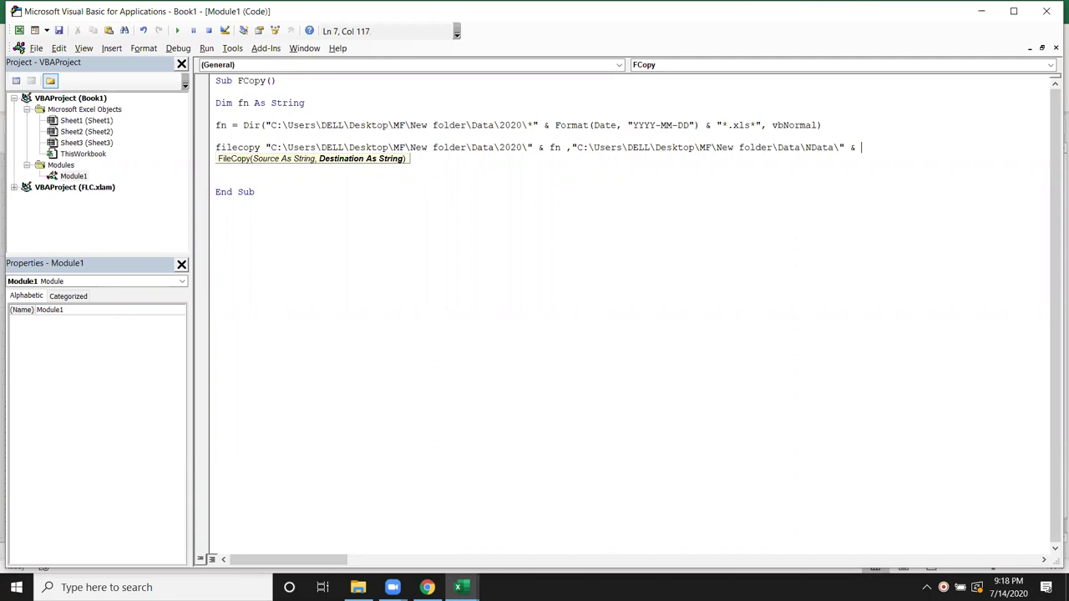
pyautogui.write('fn')
pyautogui.press('Return')
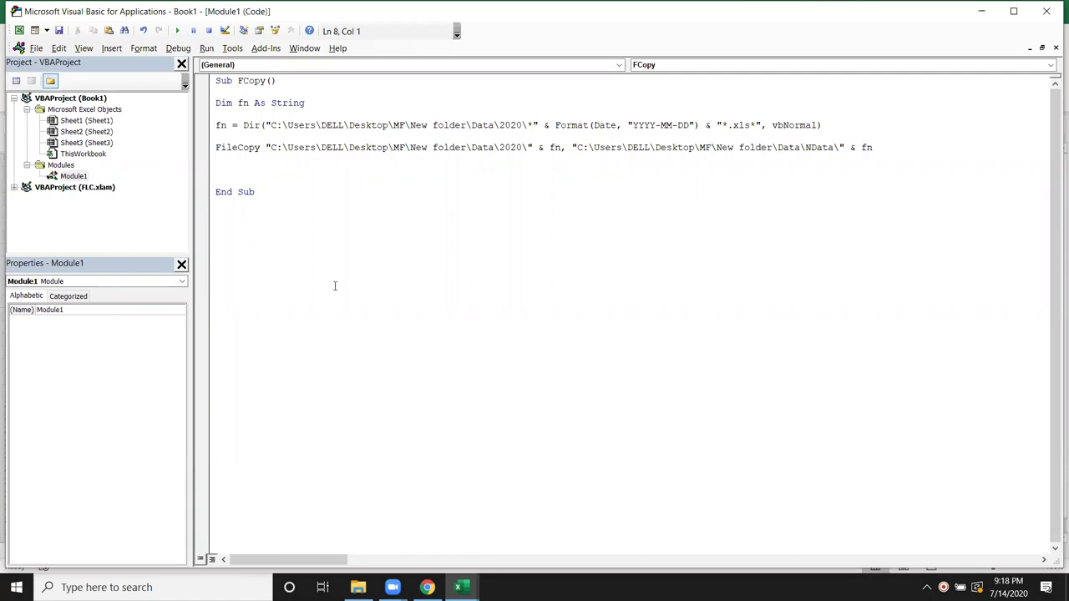
pyautogui.click(282, 175)
# Step: Run FCopy, check the Master Data copy landed in NData, then permanently delete it
pyautogui.click(177, 36)
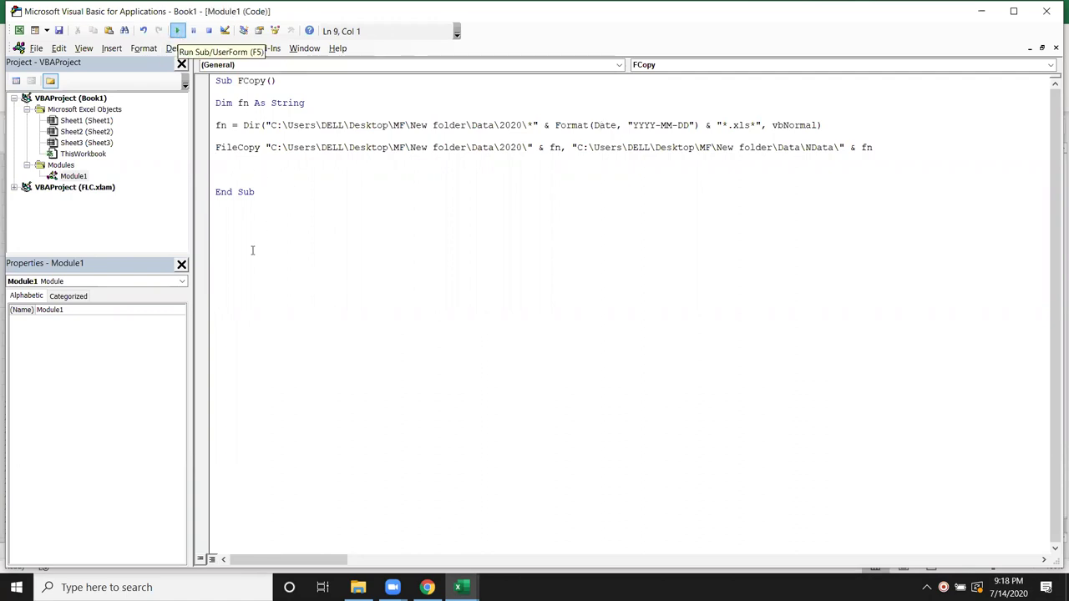
pyautogui.click(358, 587)
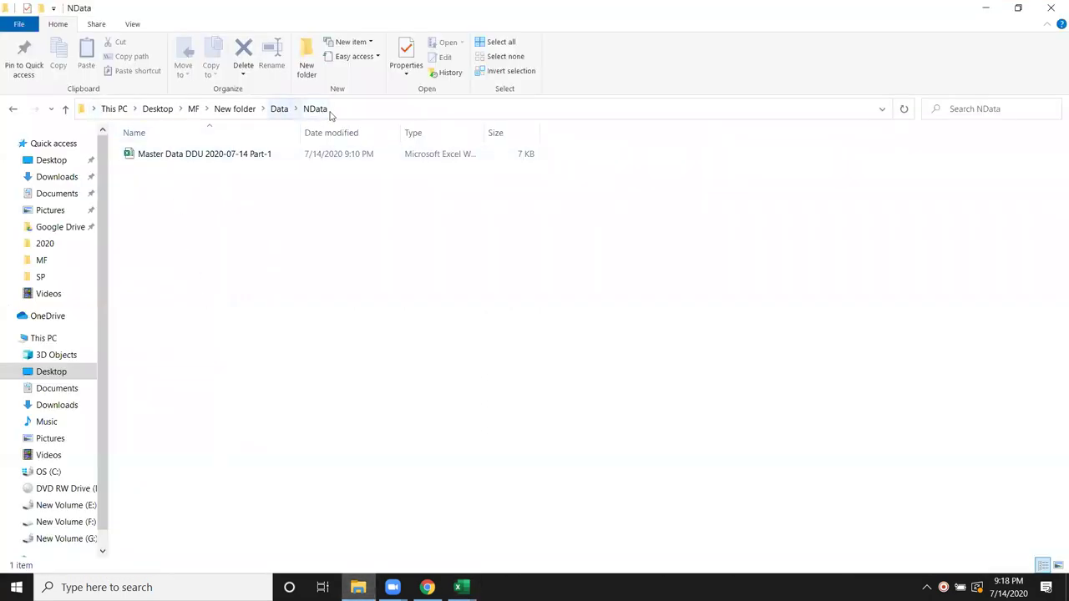
pyautogui.moveTo(496, 257); pyautogui.dragTo(111, 149)
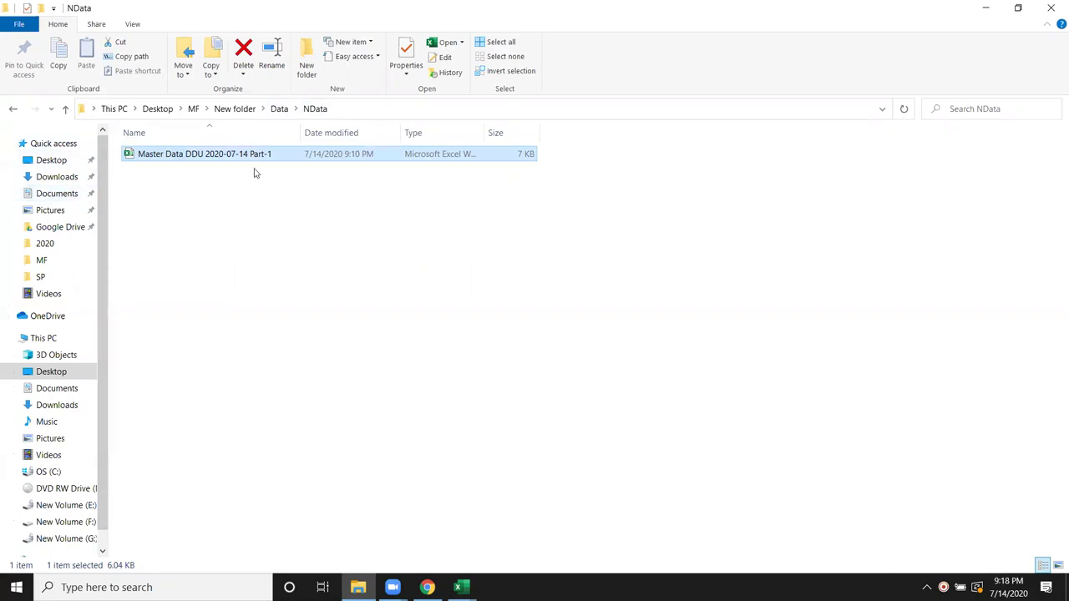
pyautogui.hotkey('shift', 'Delete')
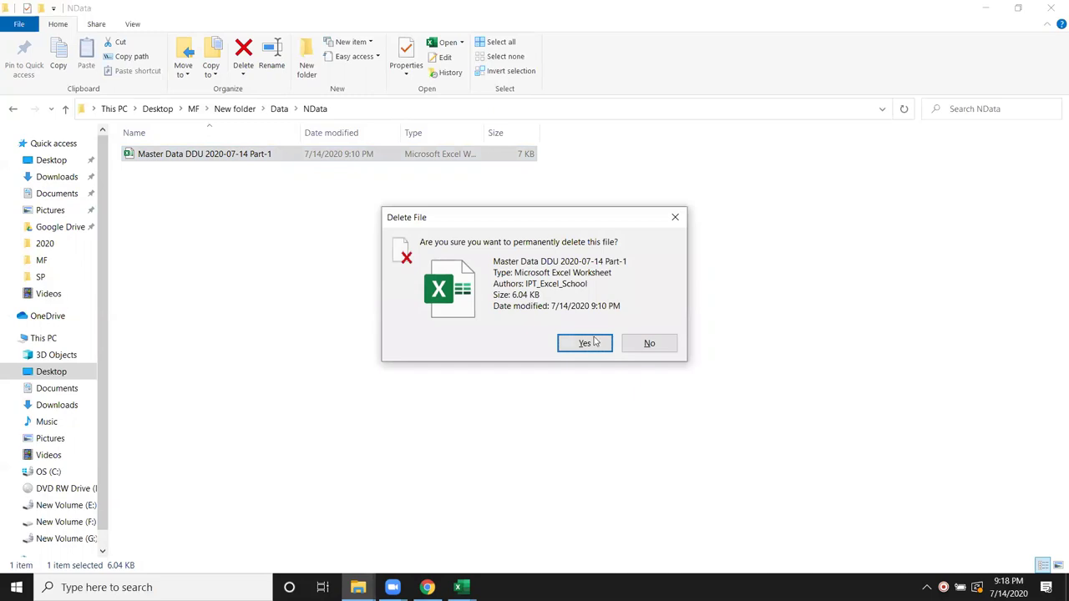
pyautogui.click(595, 349)
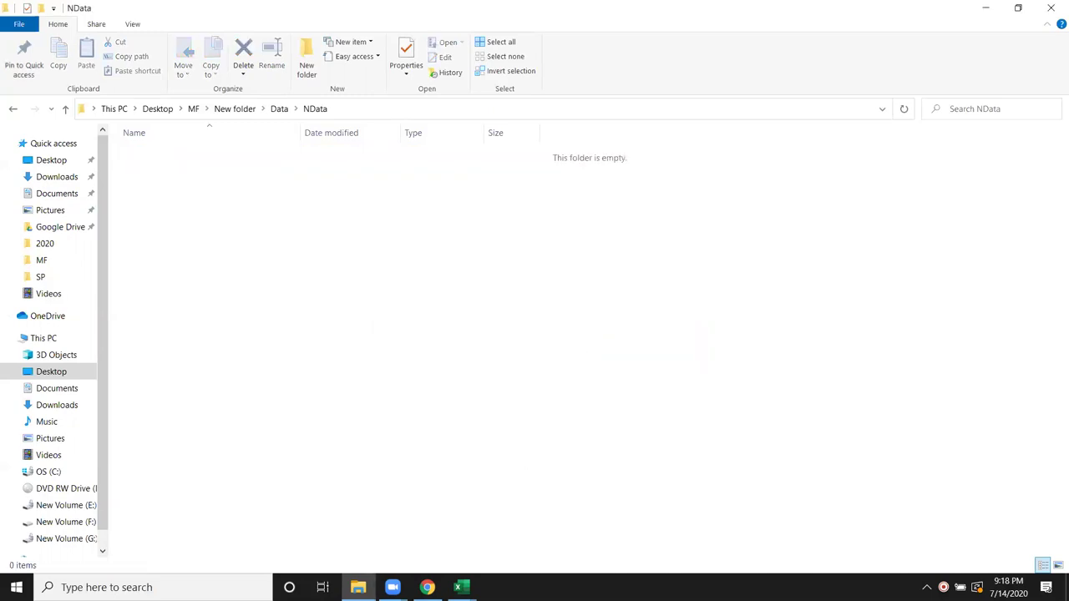
pyautogui.moveTo(458, 587)
pyautogui.click(537, 543)
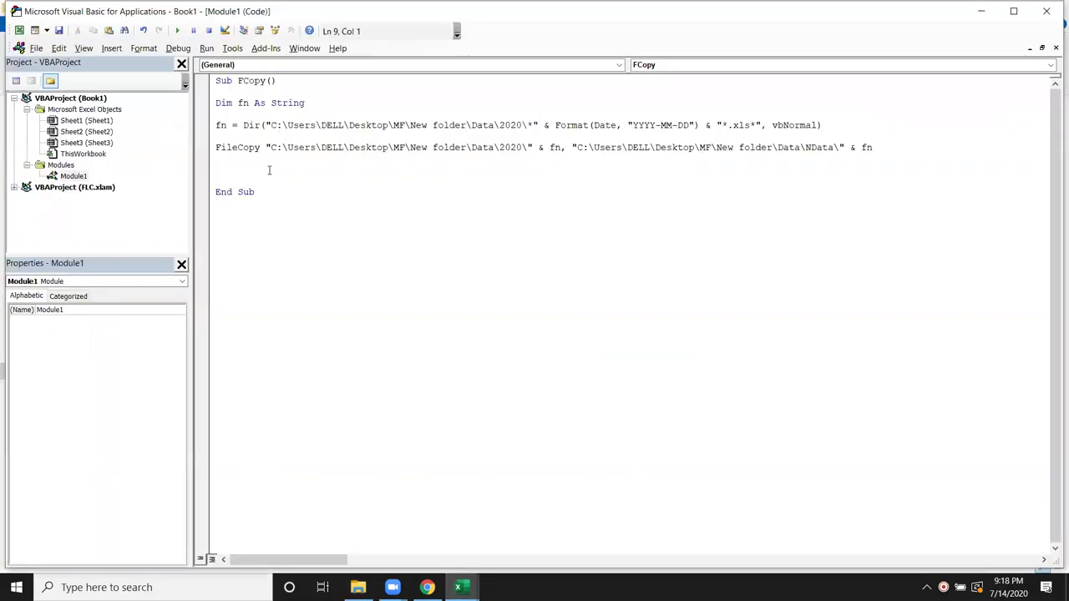
# Step: Select the FileCopy line in the FCopy code to review it
pyautogui.moveTo(232, 159); pyautogui.dragTo(217, 136)
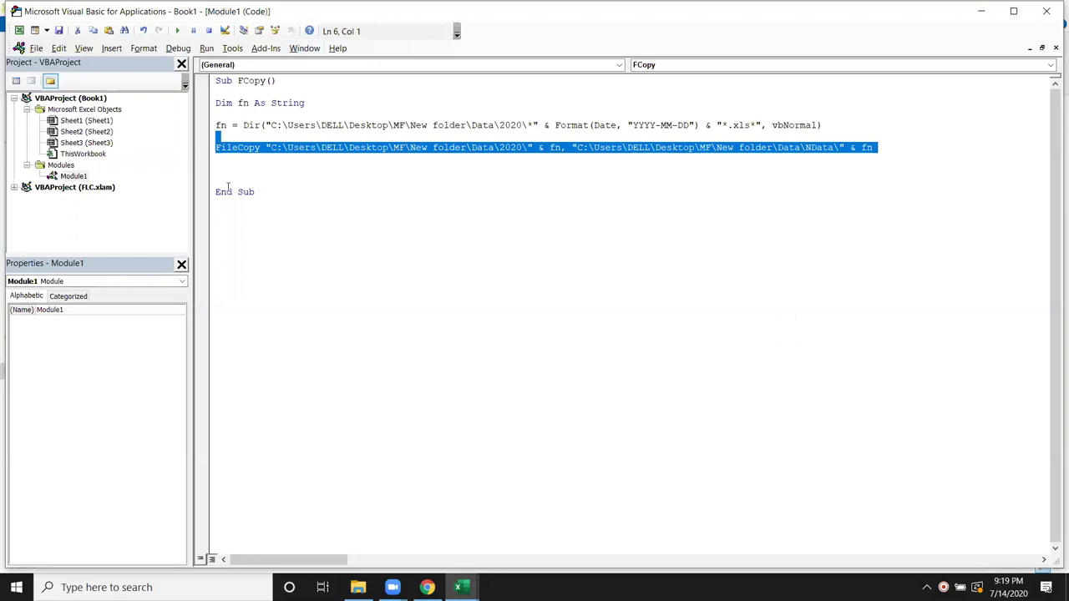
# Step: Minimize the VBA editor and switch back to Excel's FCopy code
pyautogui.click(981, 11)
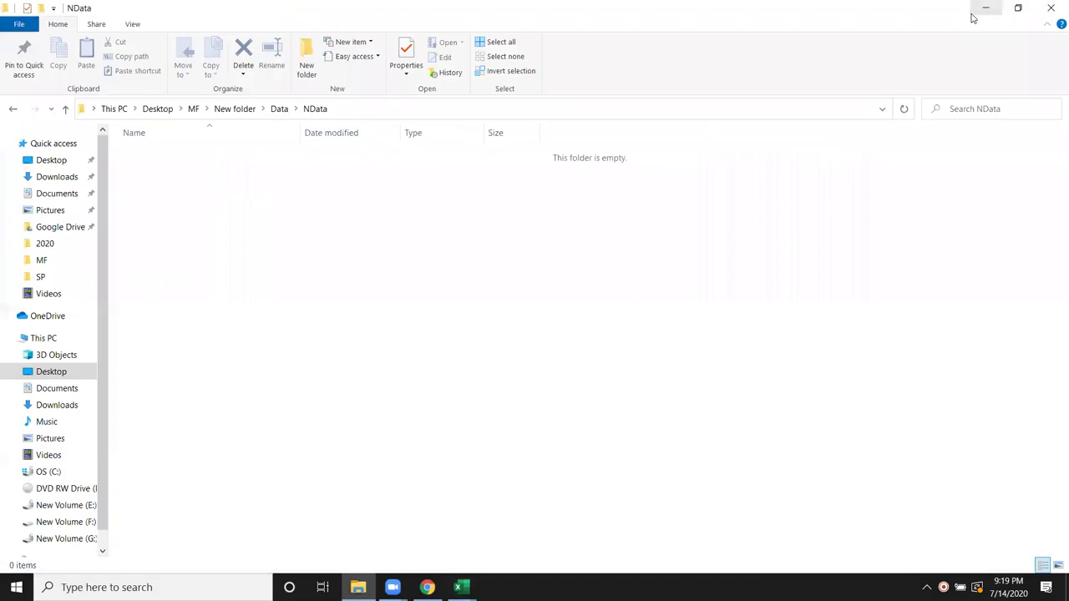
pyautogui.click(192, 587)
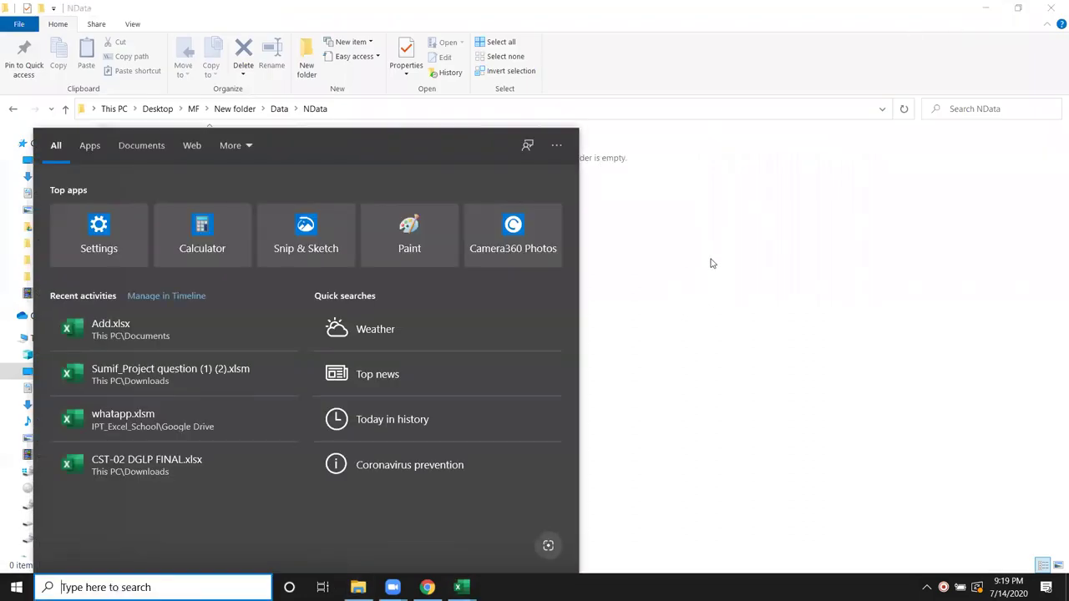
pyautogui.click(714, 260)
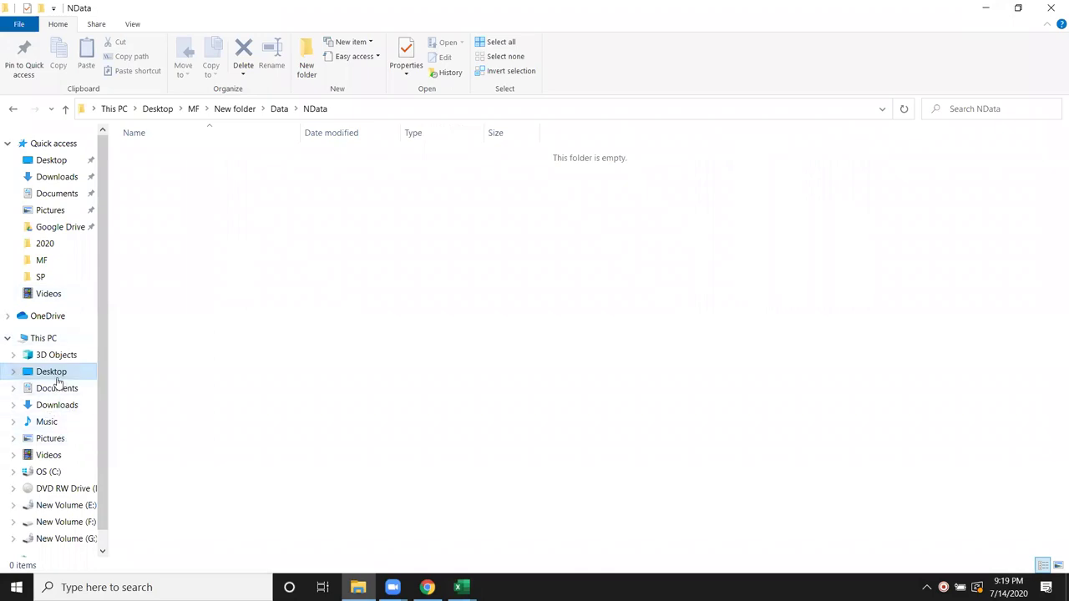
pyautogui.hotkey('alt', 'Tab')
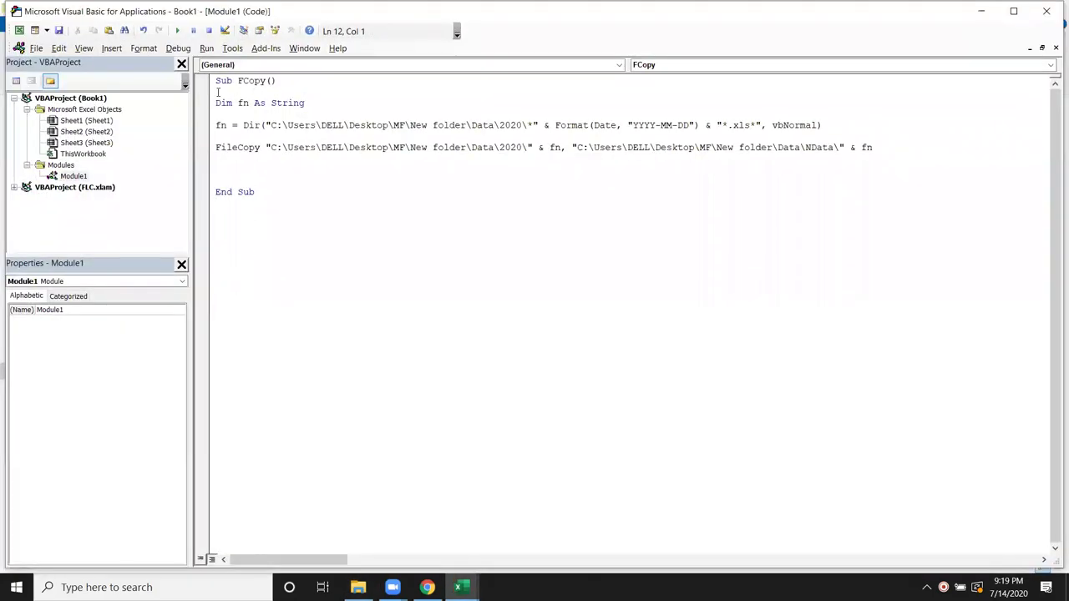
pyautogui.doubleClick(248, 81)
# Step: In ThisWorkbook, create a Workbook_Open event that calls FCopy
pyautogui.doubleClick(95, 155)
pyautogui.click(242, 64)
pyautogui.click(242, 87)
pyautogui.write('FCopy')
pyautogui.click(283, 114)
# Step: Close the VBA editor and select cell A1 on Sheet1
pyautogui.click(1047, 11)
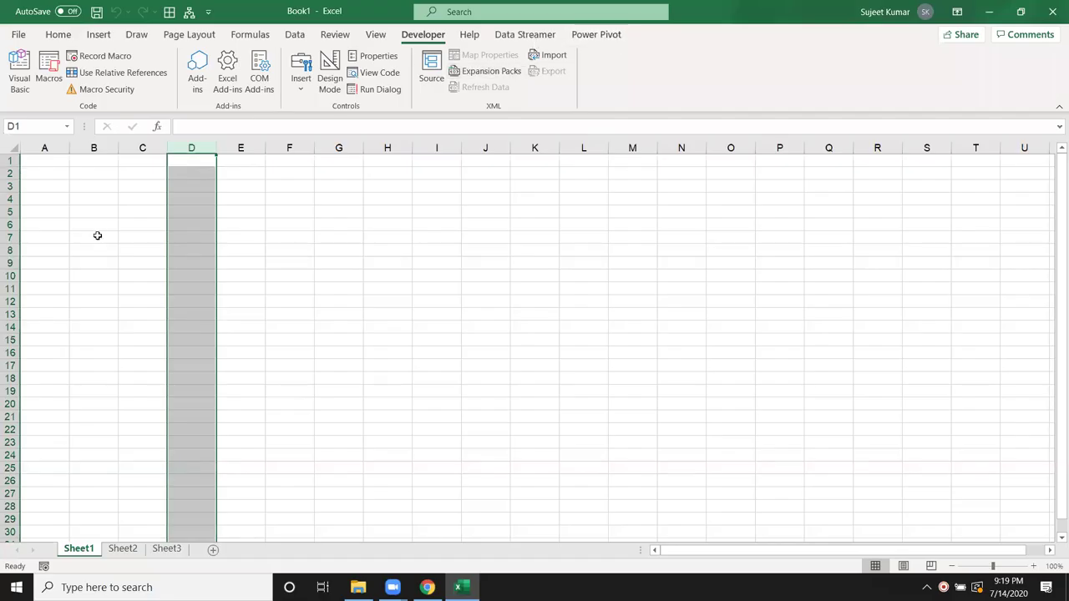
pyautogui.click(98, 236)
pyautogui.click(62, 162)
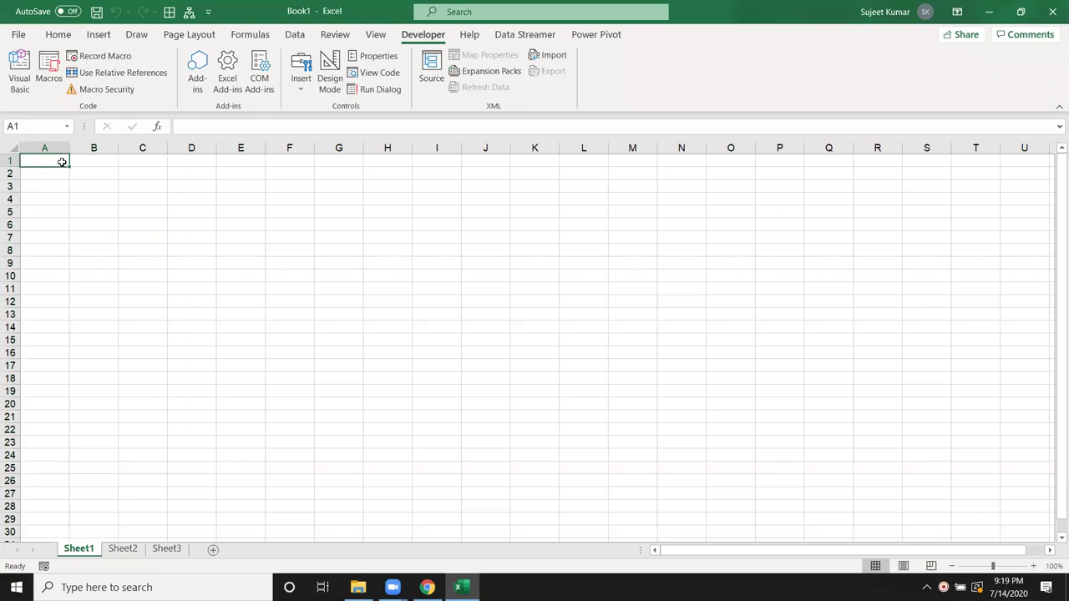
# Step: Save the workbook as macro-enabled FileCopy in Desktop\MF\Data
pyautogui.click(18, 34)
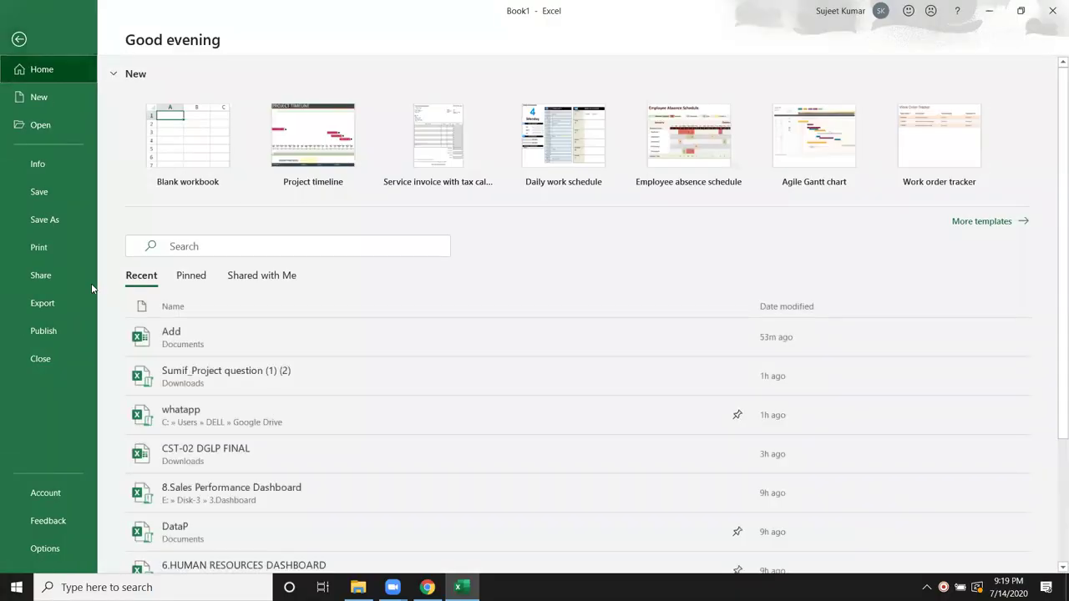
pyautogui.click(55, 221)
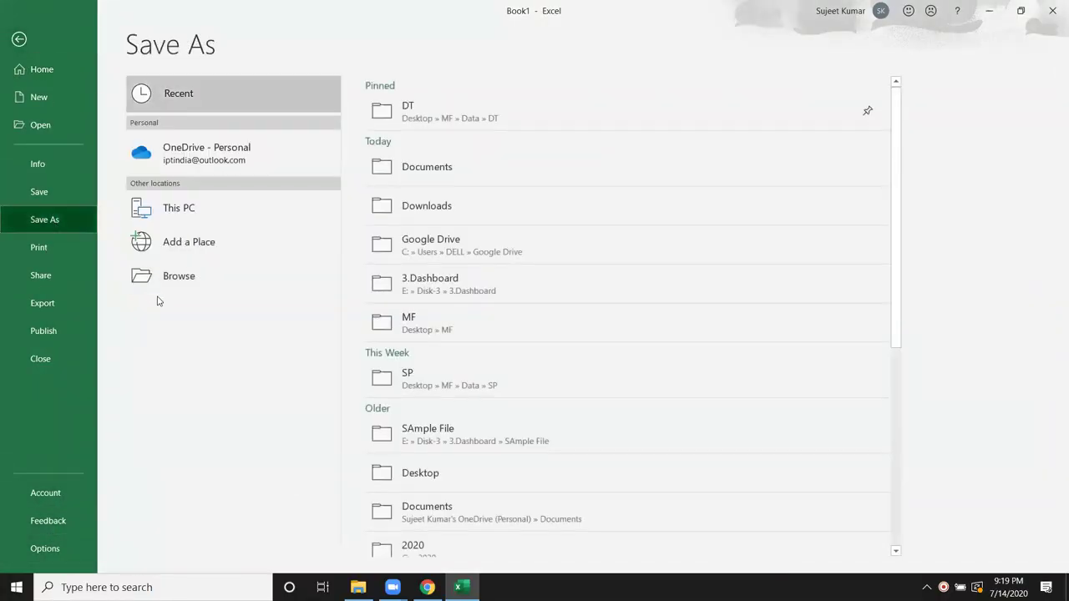
pyautogui.click(161, 281)
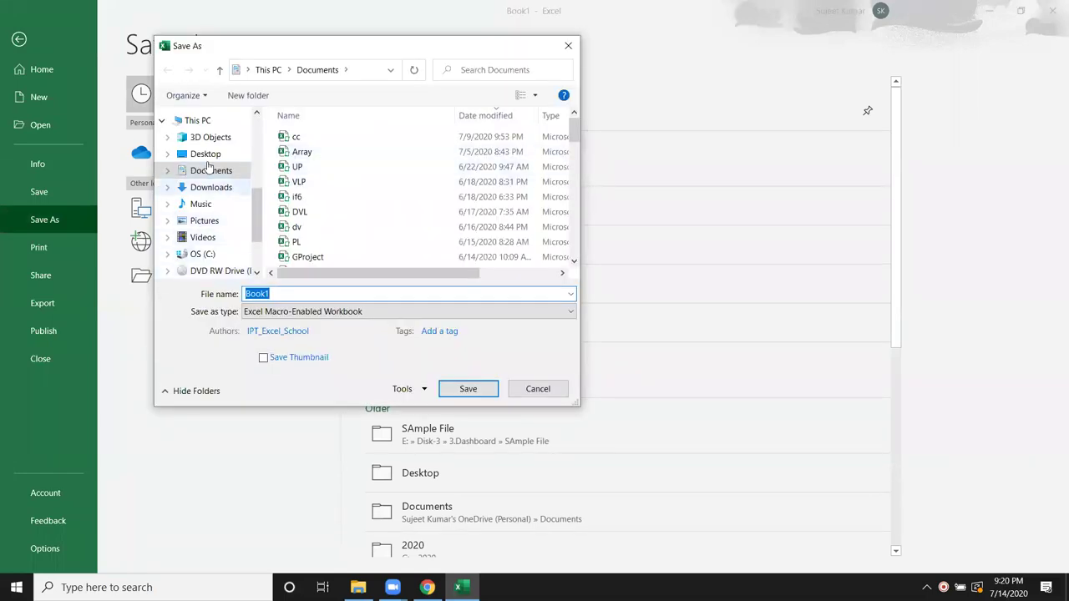
pyautogui.click(205, 153)
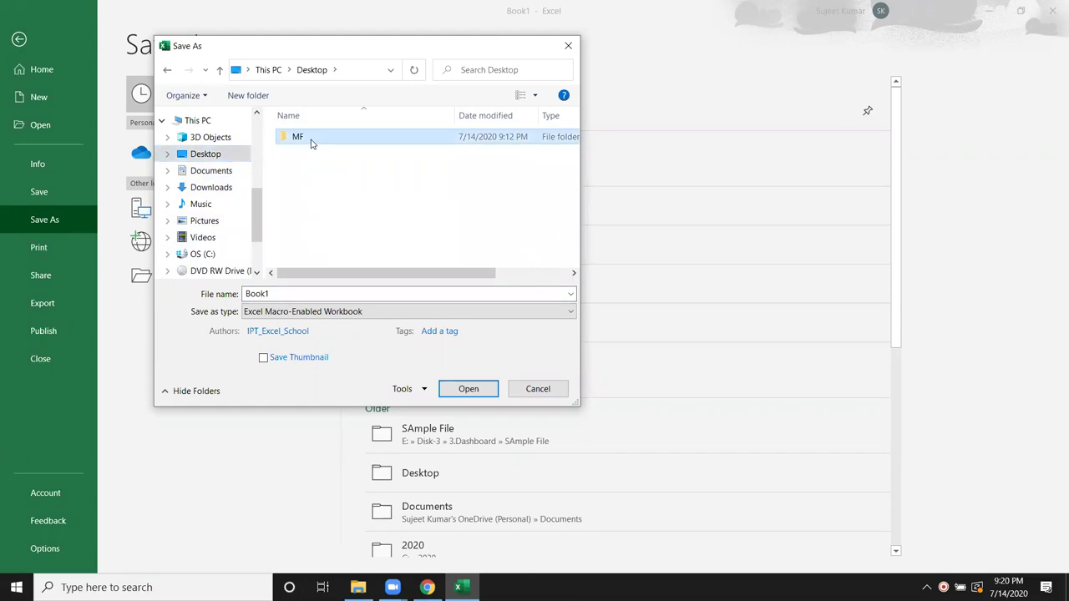
pyautogui.doubleClick(307, 137)
pyautogui.doubleClick(300, 137)
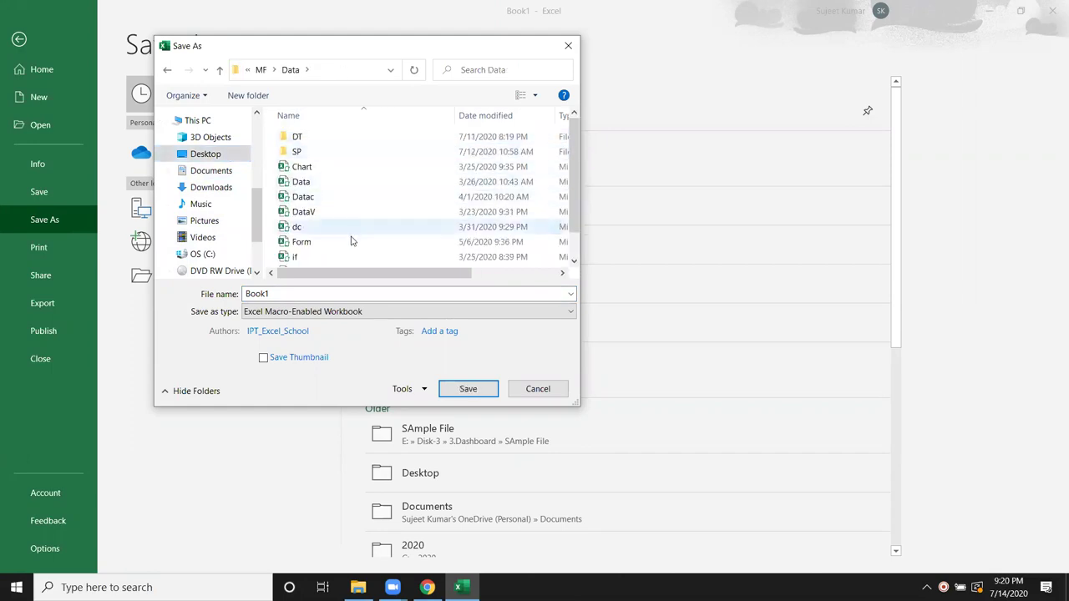
pyautogui.scroll(-2, 330, 261)
pyautogui.doubleClick(286, 294)
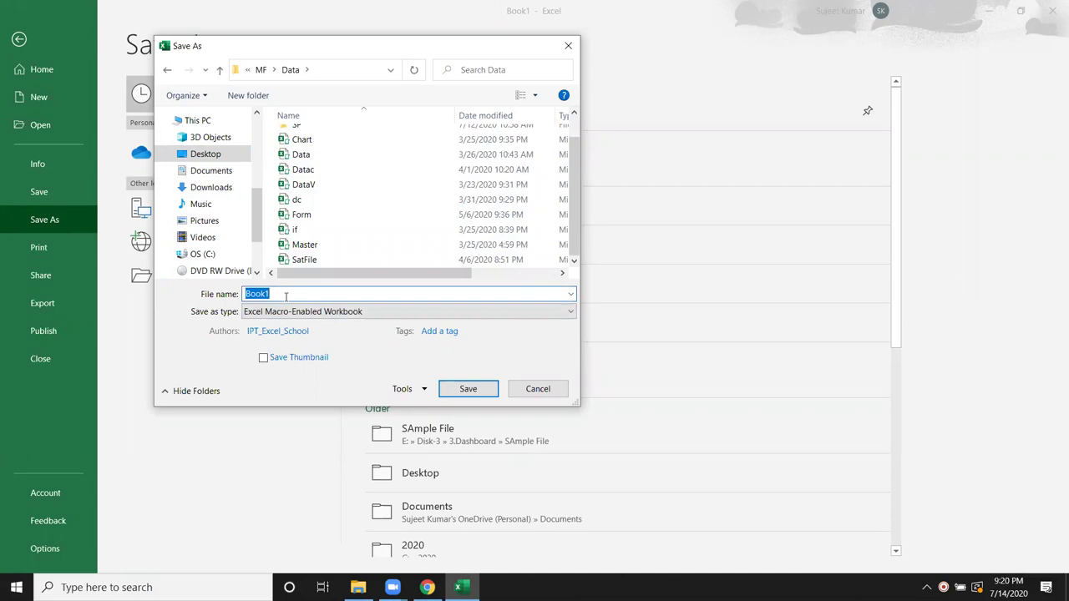
pyautogui.write('FileCop')
pyautogui.write('y')
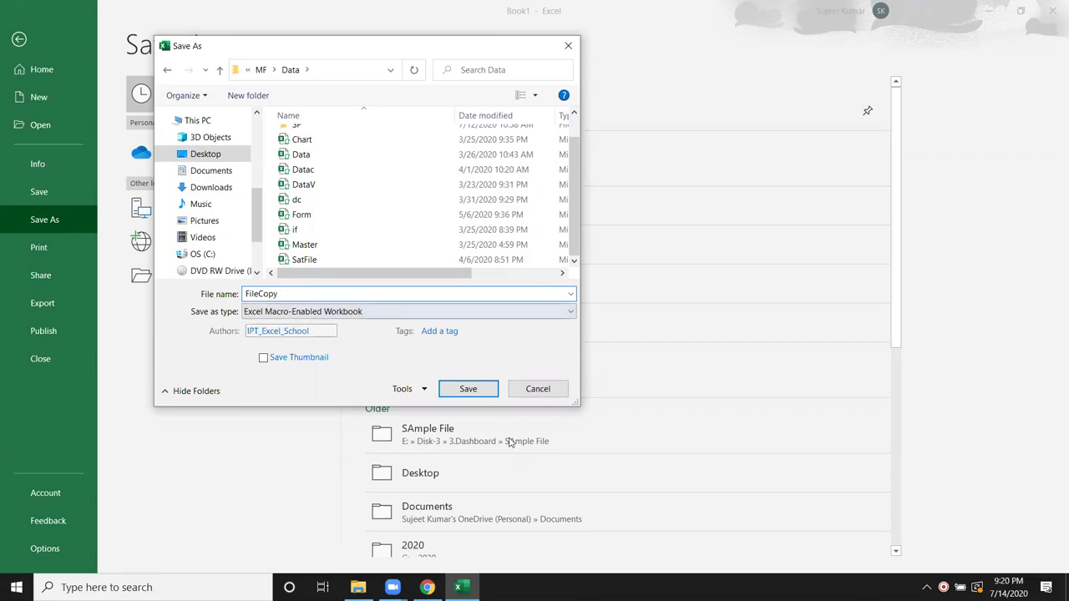
pyautogui.click(488, 395)
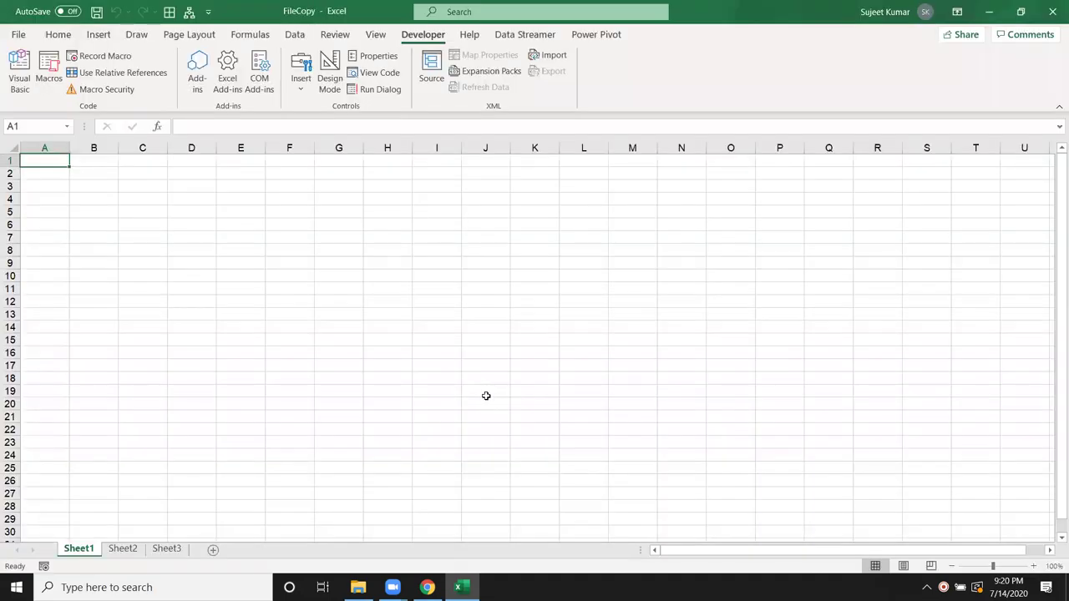
# Step: Close the FileCopy workbook and launch Task Scheduler by searching 'sch'
pyautogui.click(1052, 10)
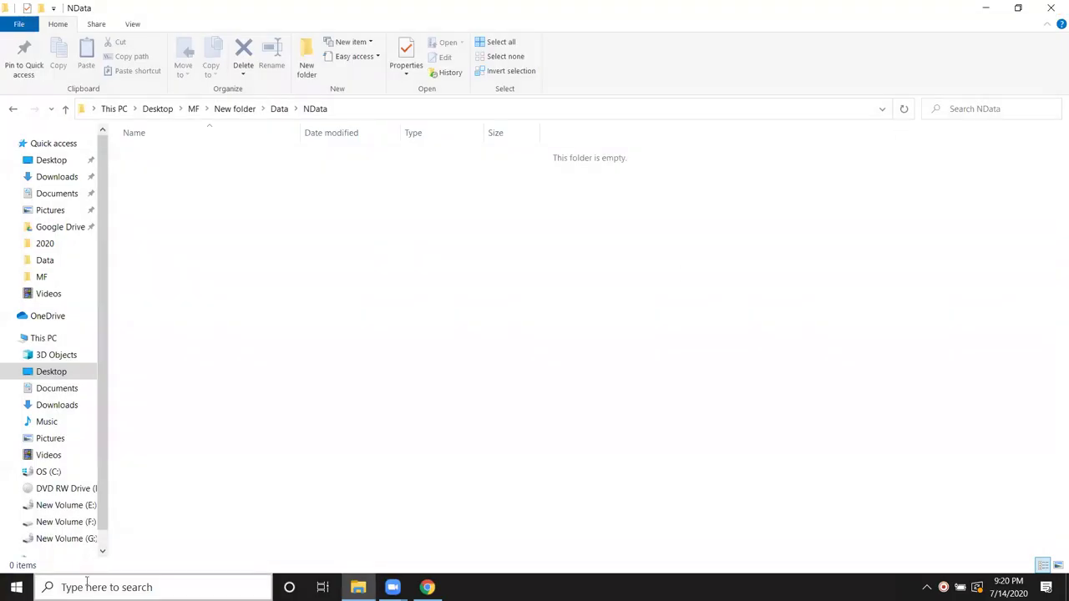
pyautogui.click(125, 587)
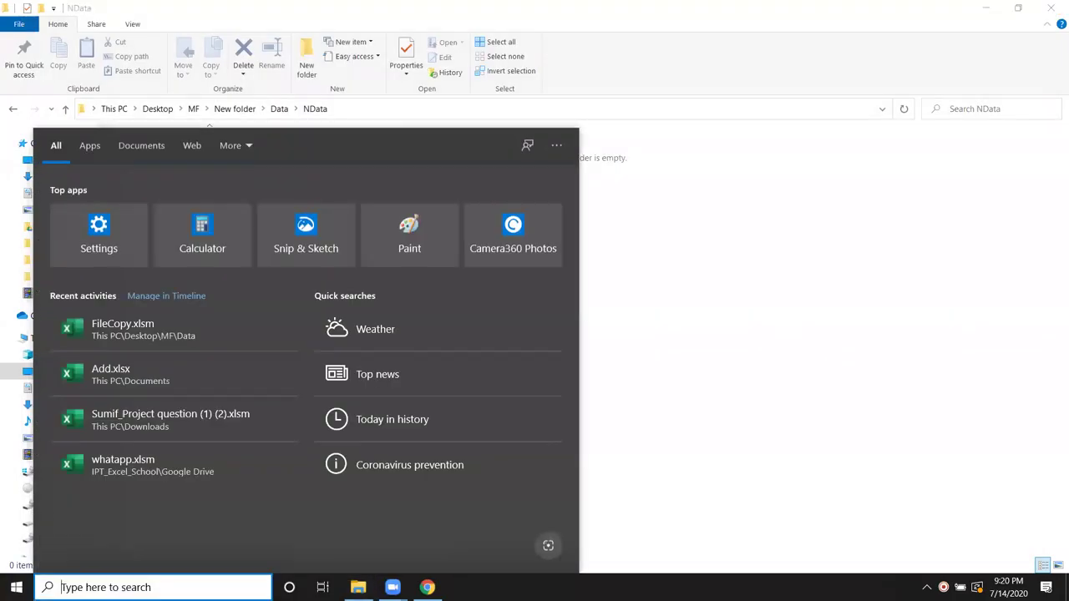
pyautogui.write('sch')
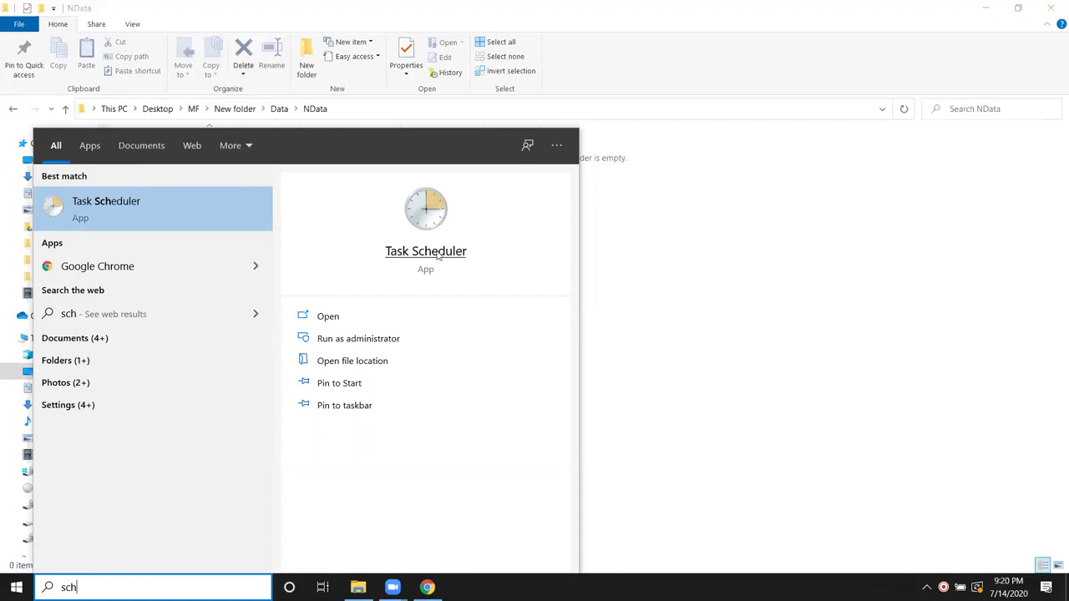
pyautogui.click(437, 254)
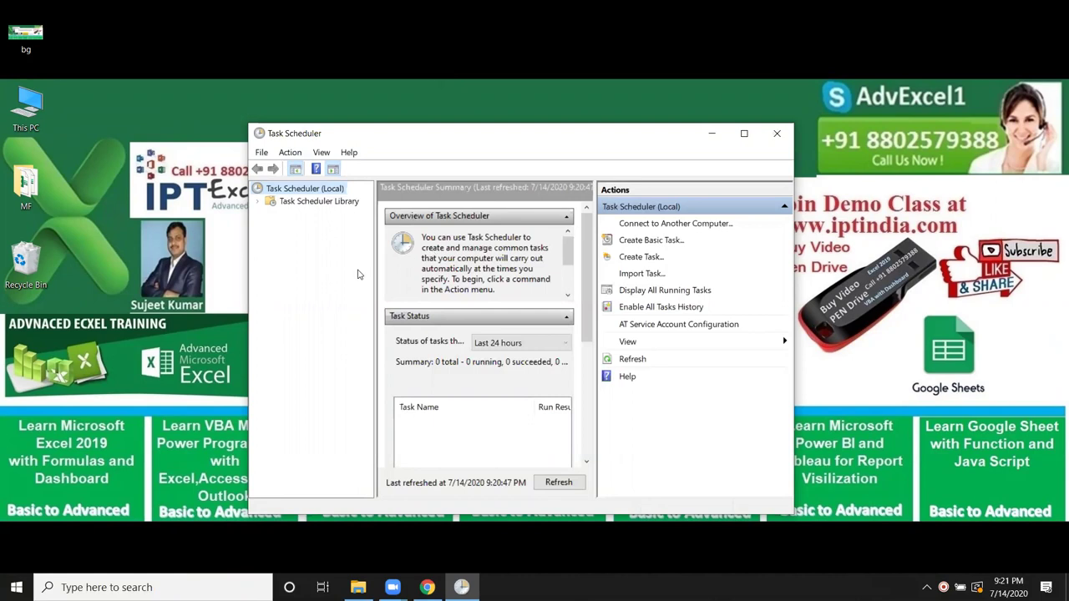
pyautogui.moveTo(371, 139); pyautogui.dragTo(353, 134)
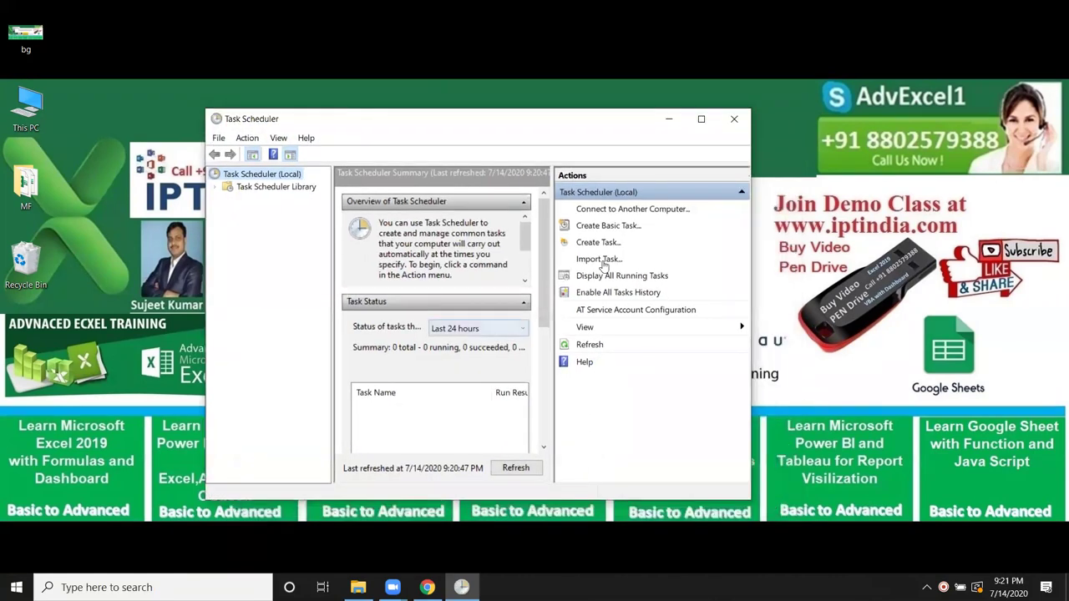
# Step: Create a task named FileCopy and open a new trigger from its Triggers list
pyautogui.click(598, 243)
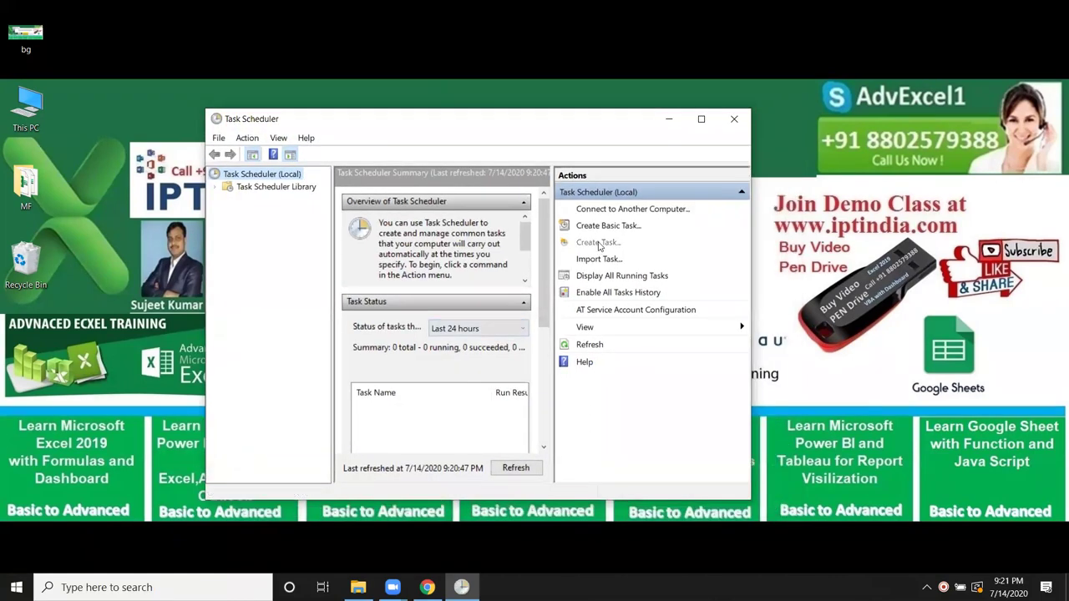
pyautogui.write('FileCopy')
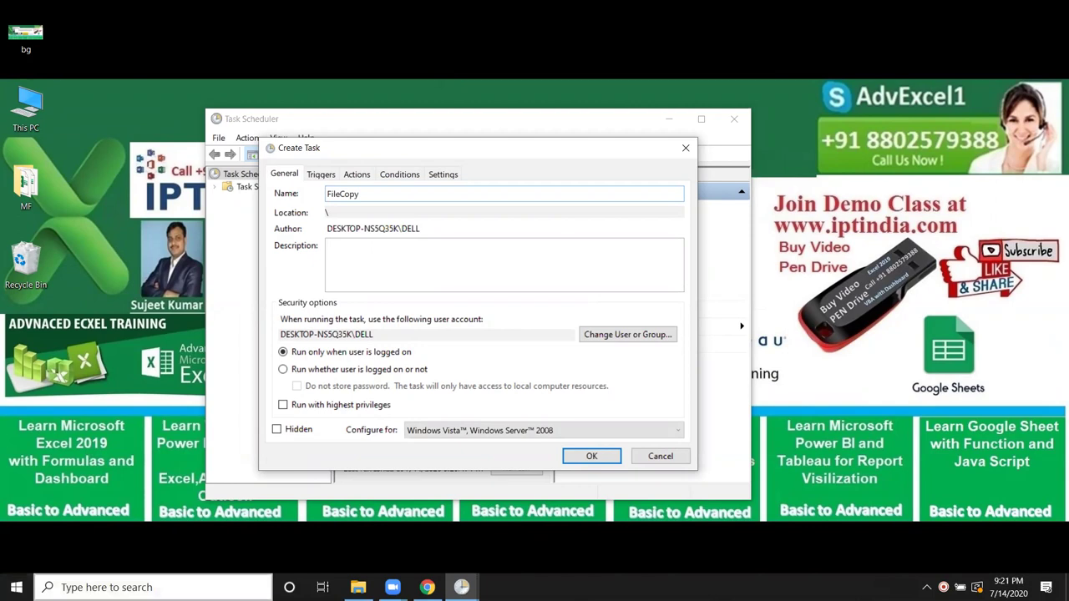
pyautogui.click(325, 175)
pyautogui.click(307, 428)
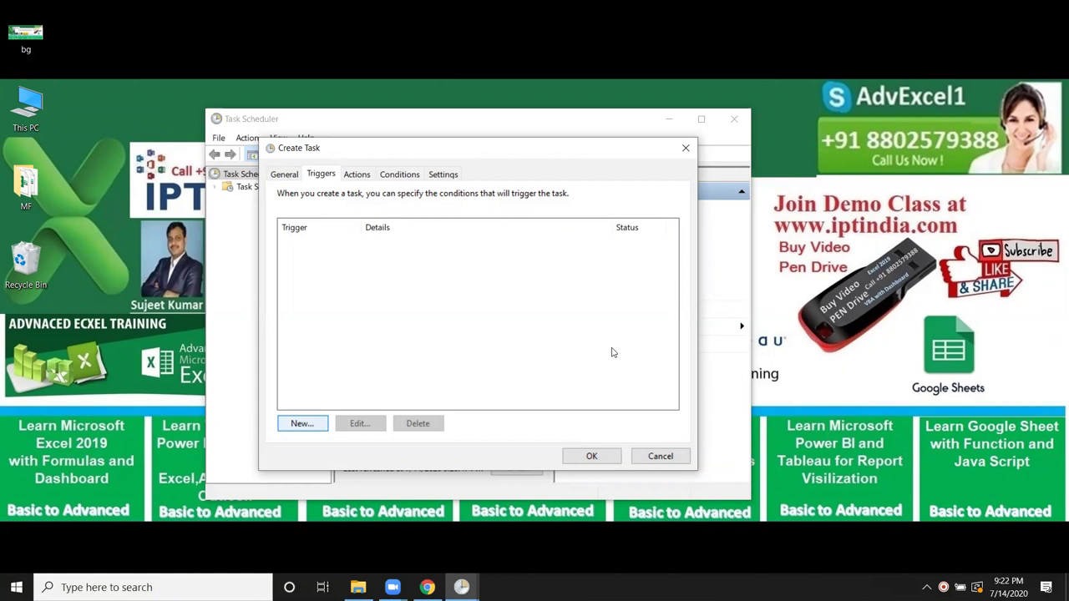
pyautogui.click(297, 423)
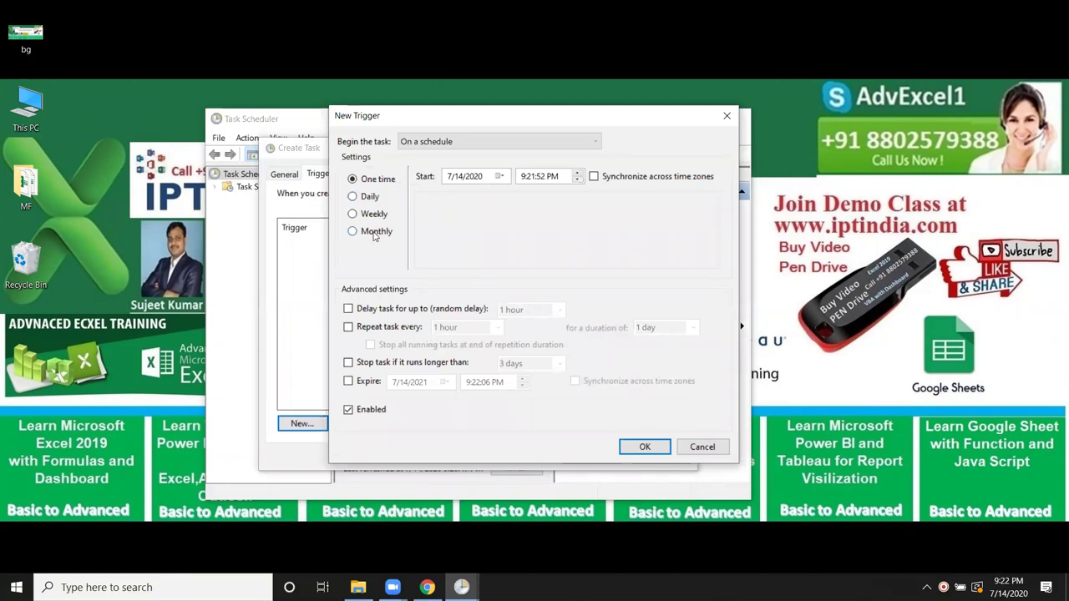
# Step: Keep the trigger One time and set its start to 9:23 PM on 7/14/2020
pyautogui.click(378, 198)
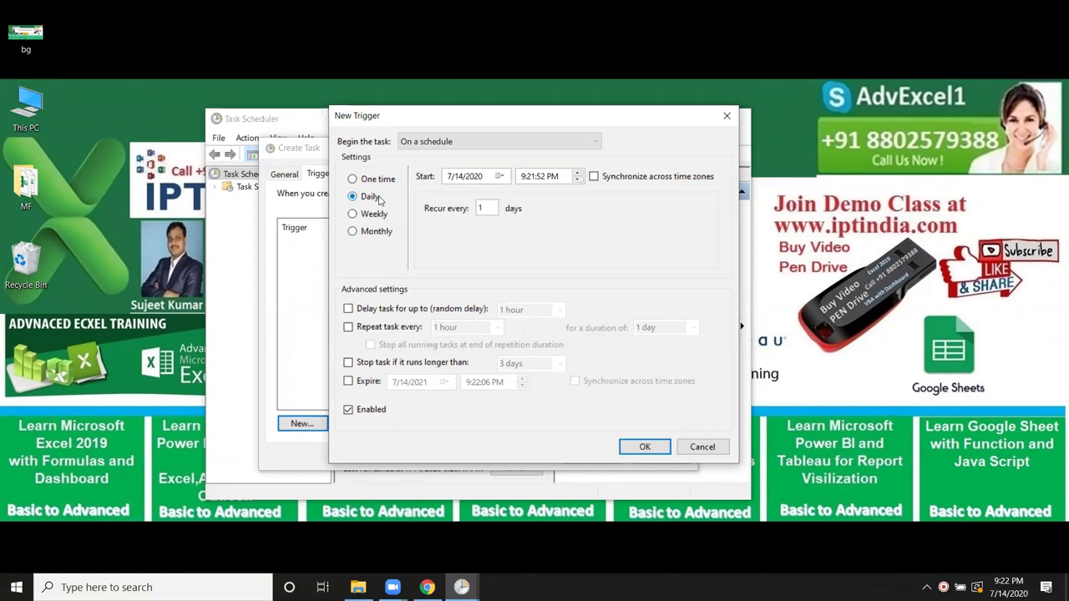
pyautogui.click(380, 182)
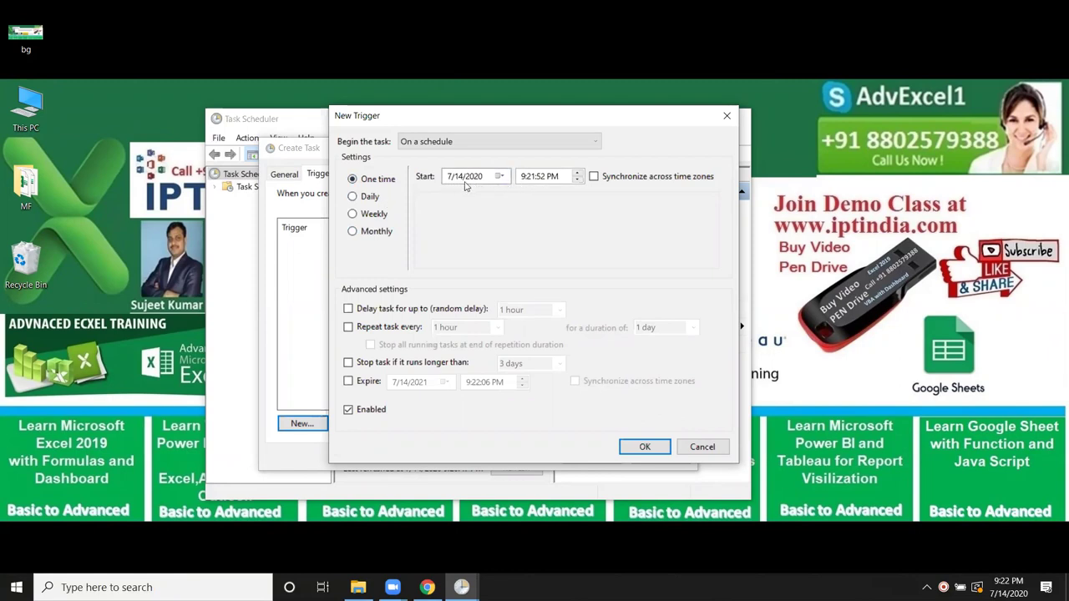
pyautogui.click(532, 177)
pyautogui.write('3')
pyautogui.click(644, 447)
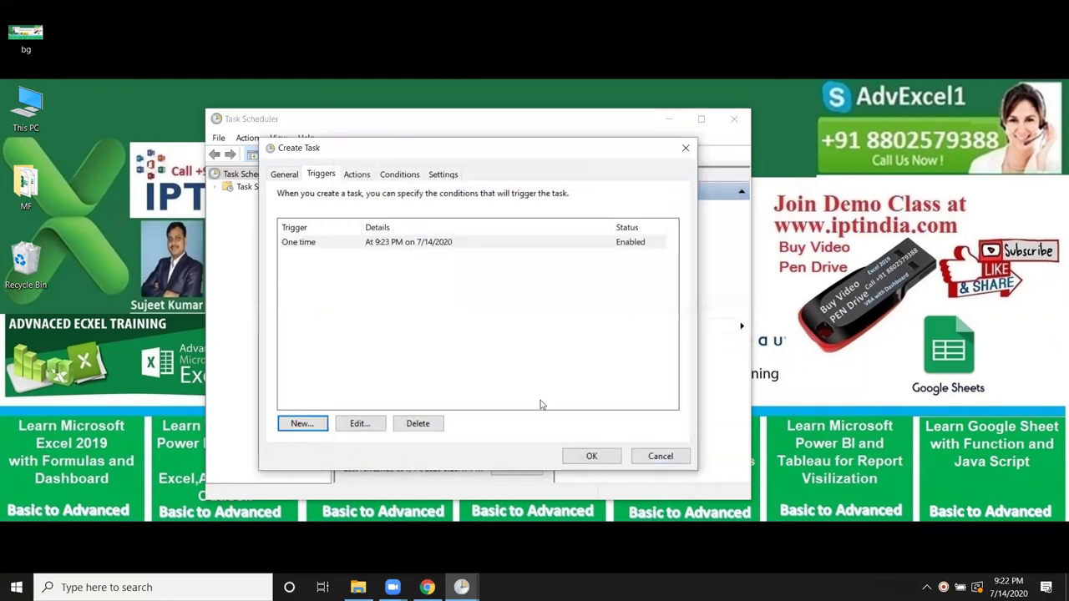
# Step: Add a new action to the task with type Start a program
pyautogui.click(365, 177)
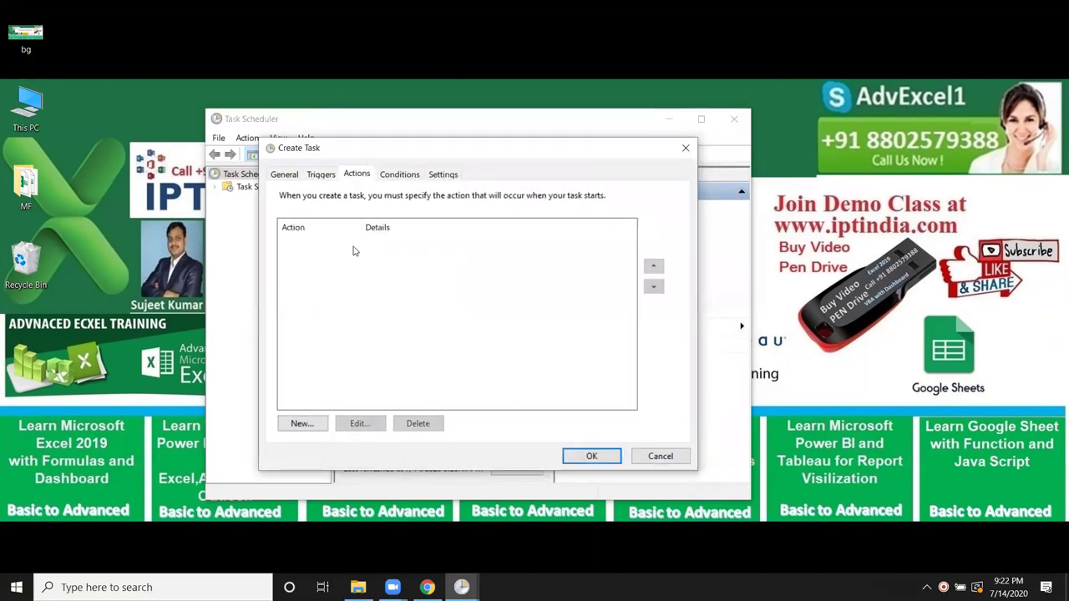
pyautogui.click(302, 424)
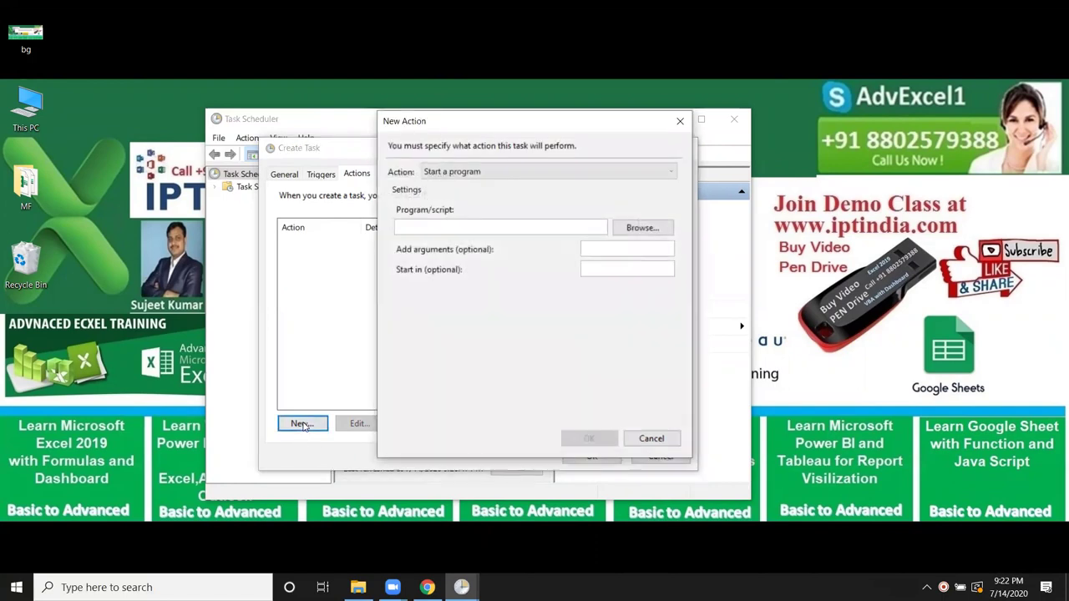
pyautogui.click(642, 227)
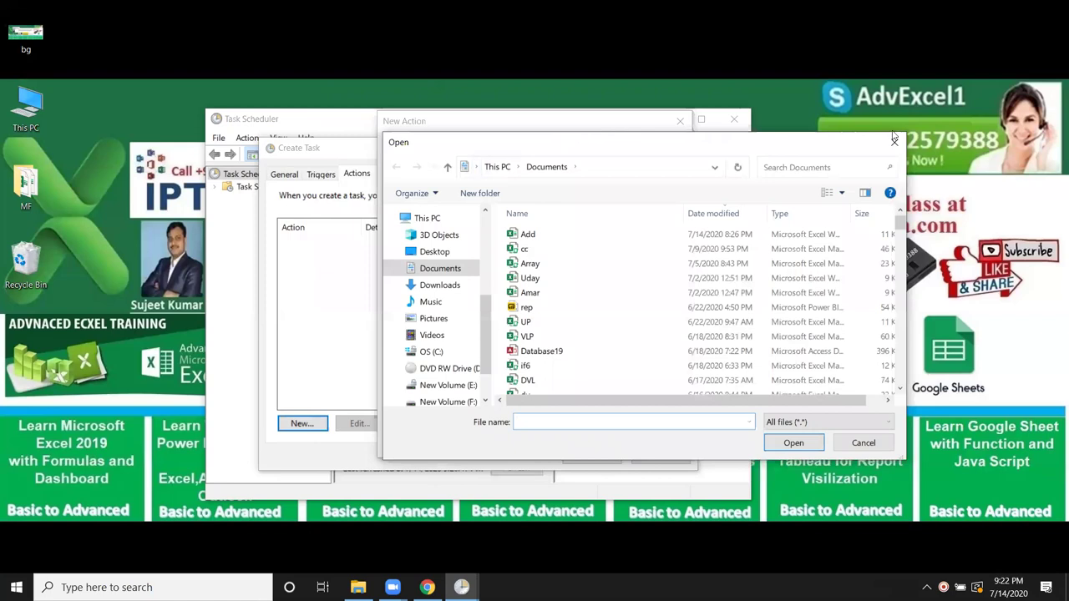
pyautogui.click(894, 142)
pyautogui.click(573, 171)
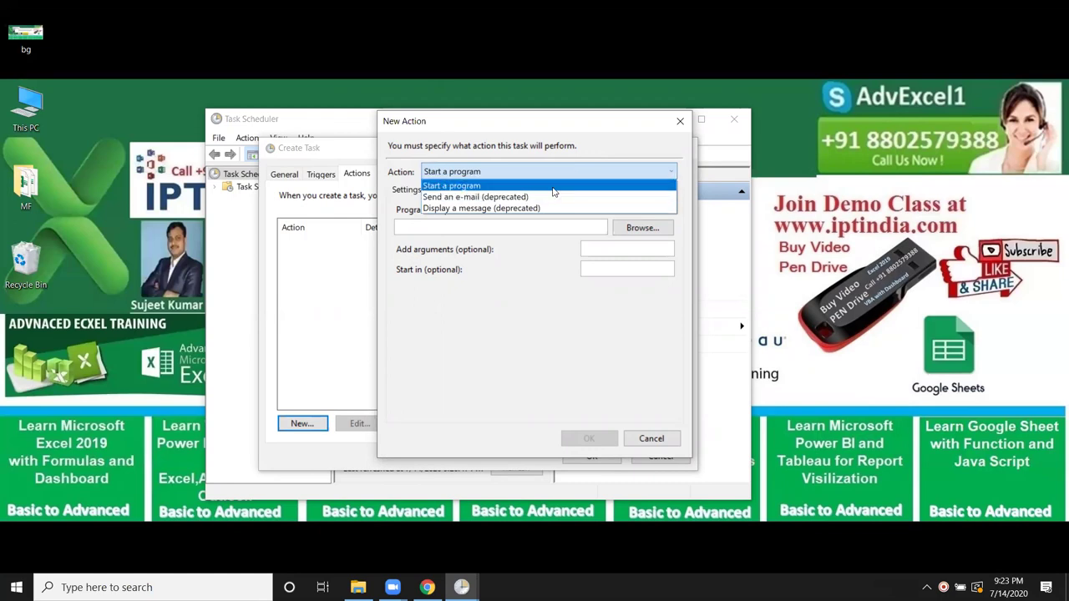
pyautogui.click(553, 187)
# Step: Browse to Desktop\MF\Data and pick FileCopy.xlsm as the program/script
pyautogui.click(639, 230)
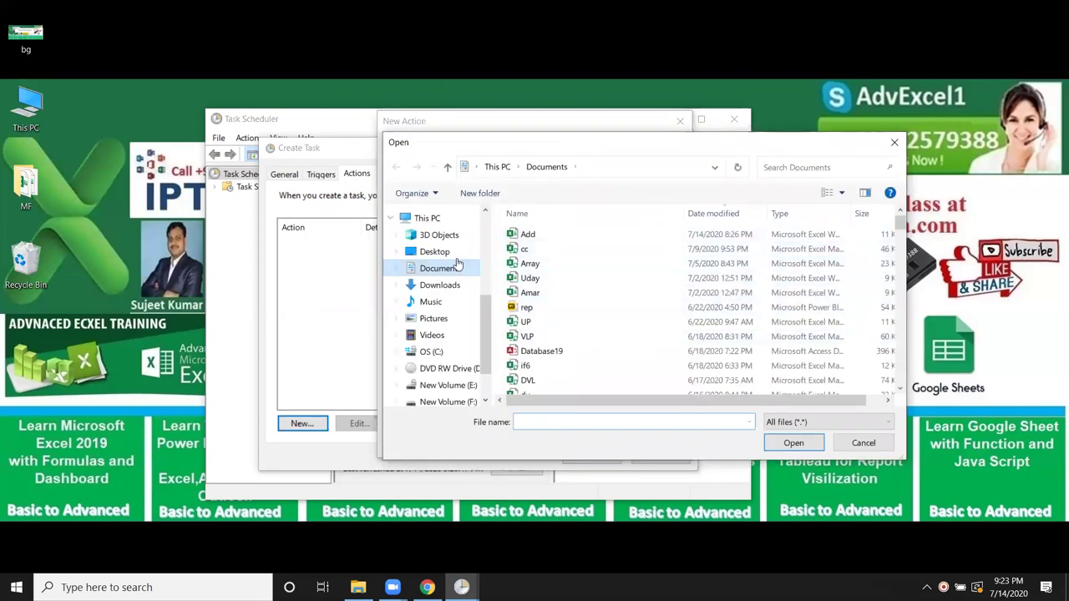
pyautogui.click(436, 252)
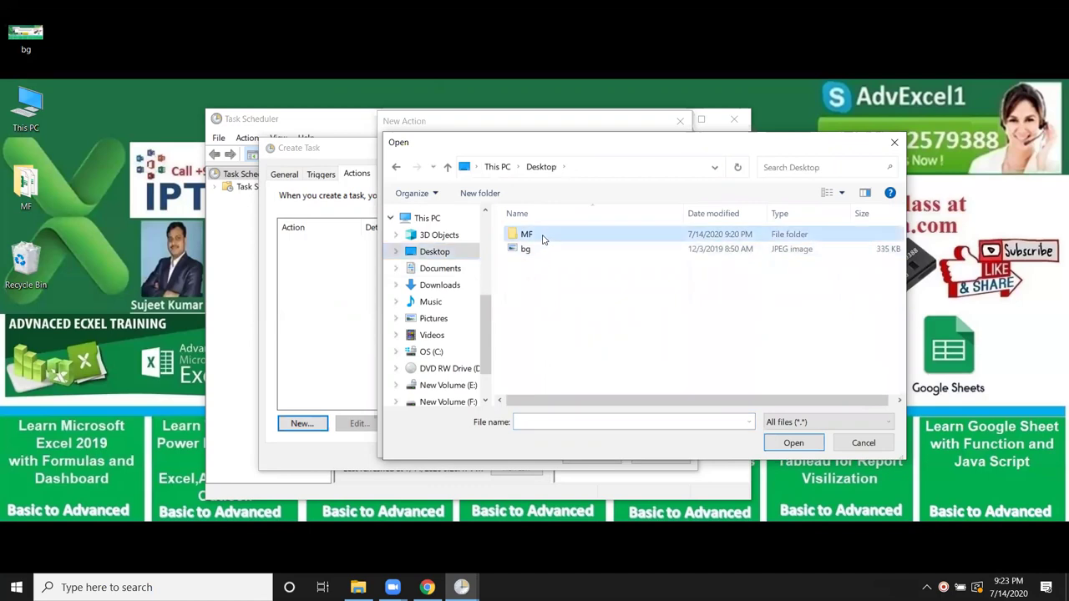
pyautogui.doubleClick(542, 240)
pyautogui.scroll(-3, 565, 292)
pyautogui.scroll(-1, 572, 305)
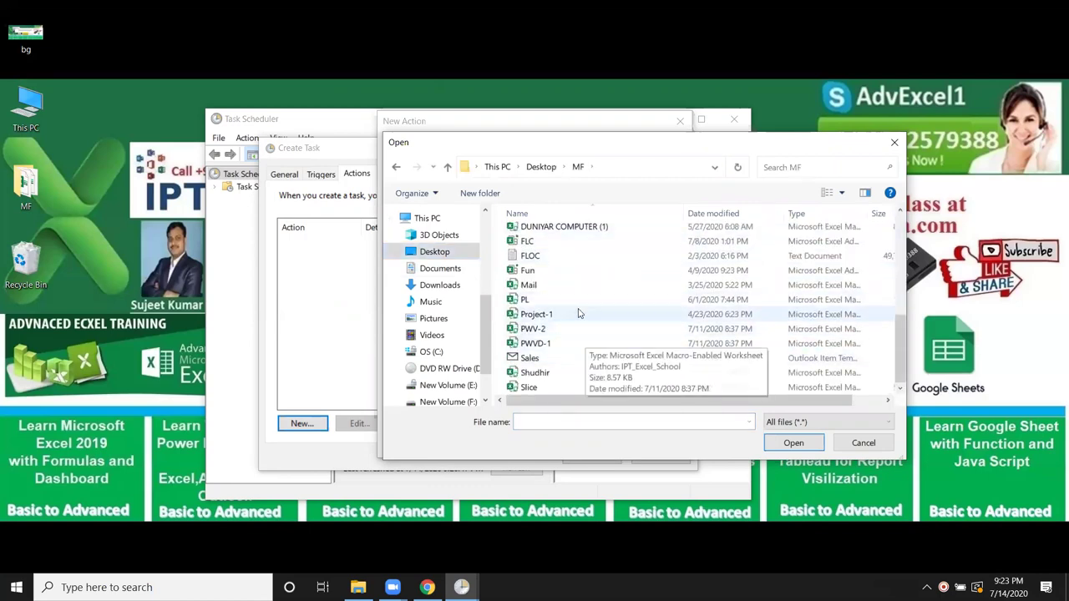
pyautogui.scroll(2, 576, 279)
pyautogui.scroll(2, 578, 278)
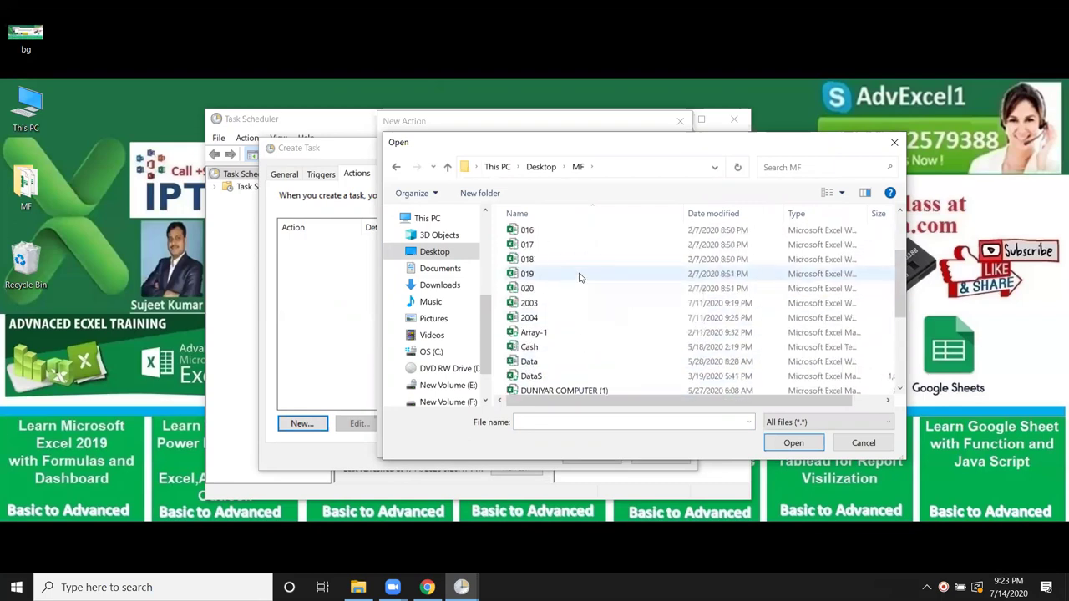
pyautogui.scroll(1, 582, 279)
pyautogui.scroll(-2, 573, 272)
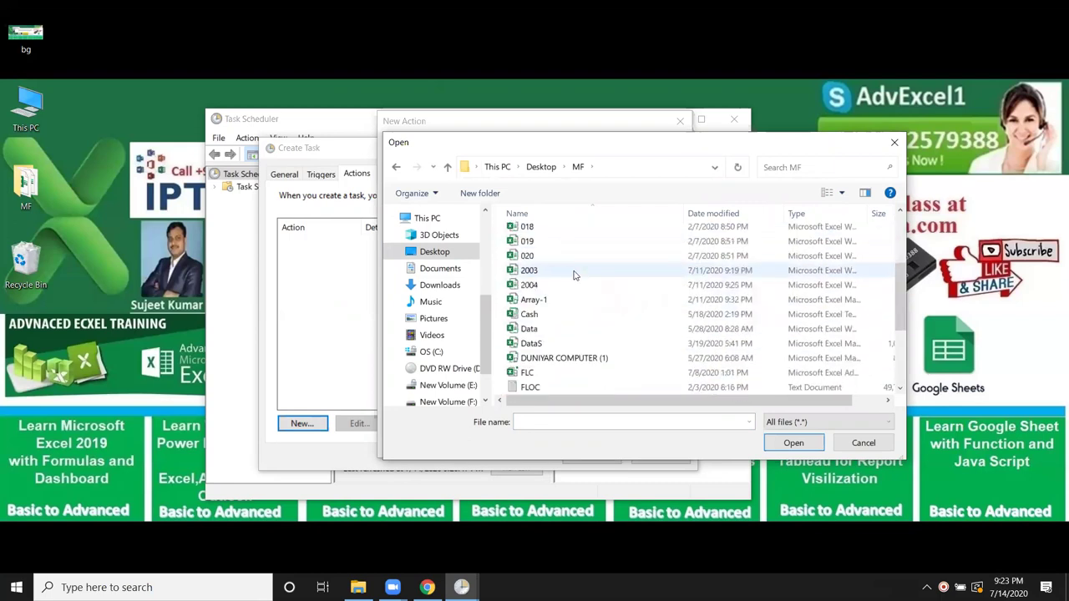
pyautogui.scroll(-2, 580, 288)
pyautogui.scroll(-1, 587, 306)
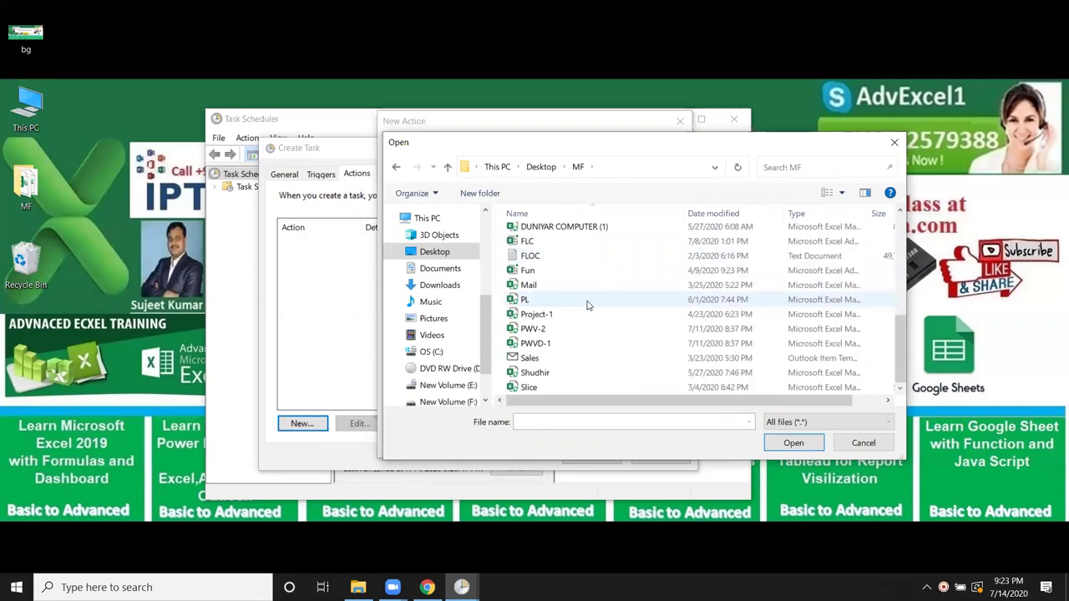
pyautogui.scroll(4, 587, 305)
pyautogui.doubleClick(562, 234)
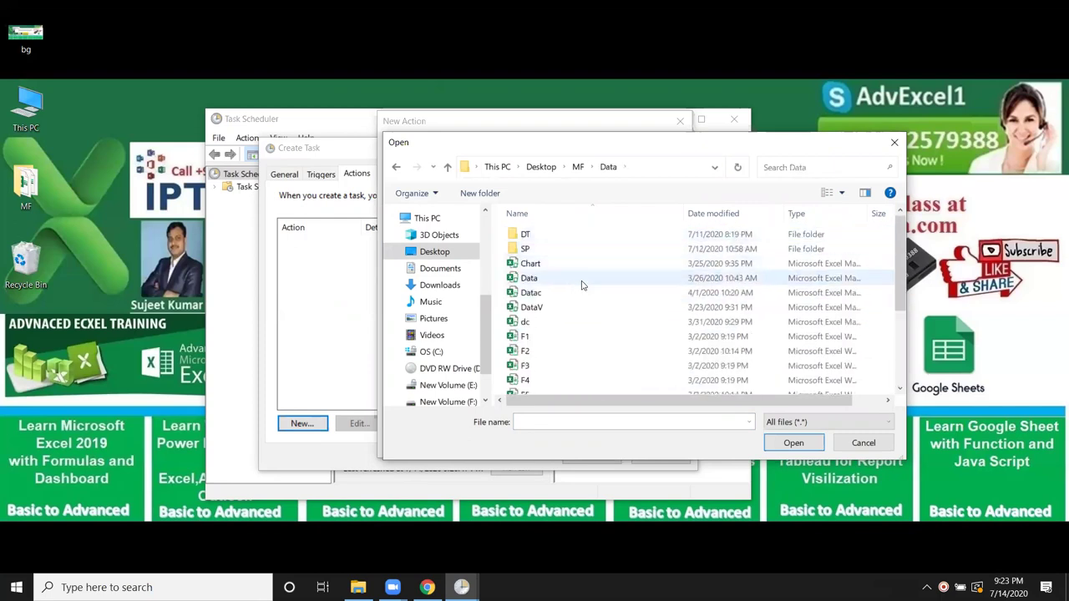
pyautogui.scroll(-3, 584, 296)
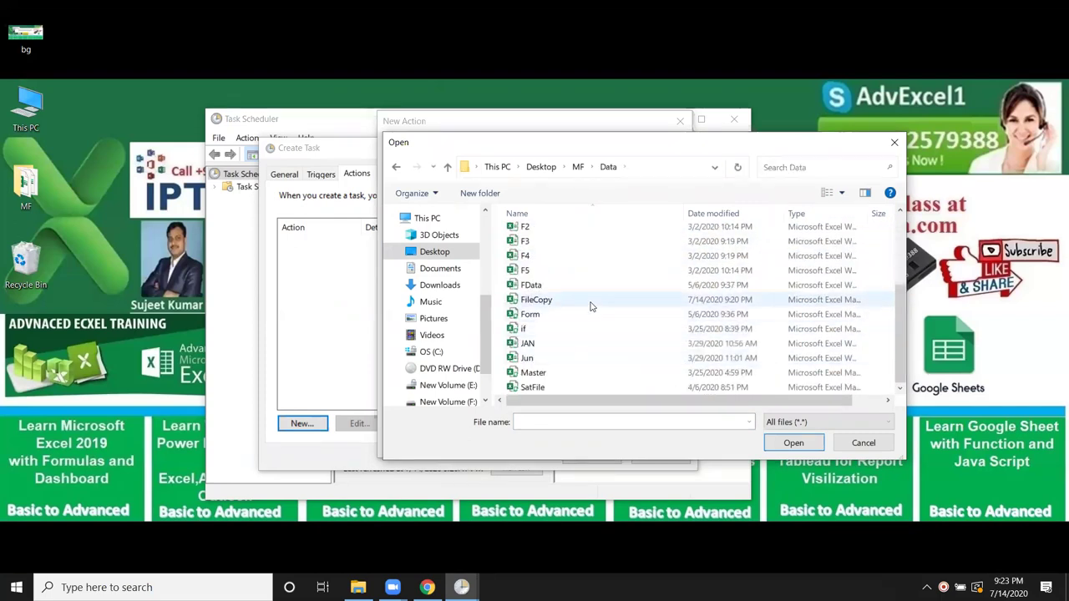
pyautogui.click(591, 301)
pyautogui.click(793, 445)
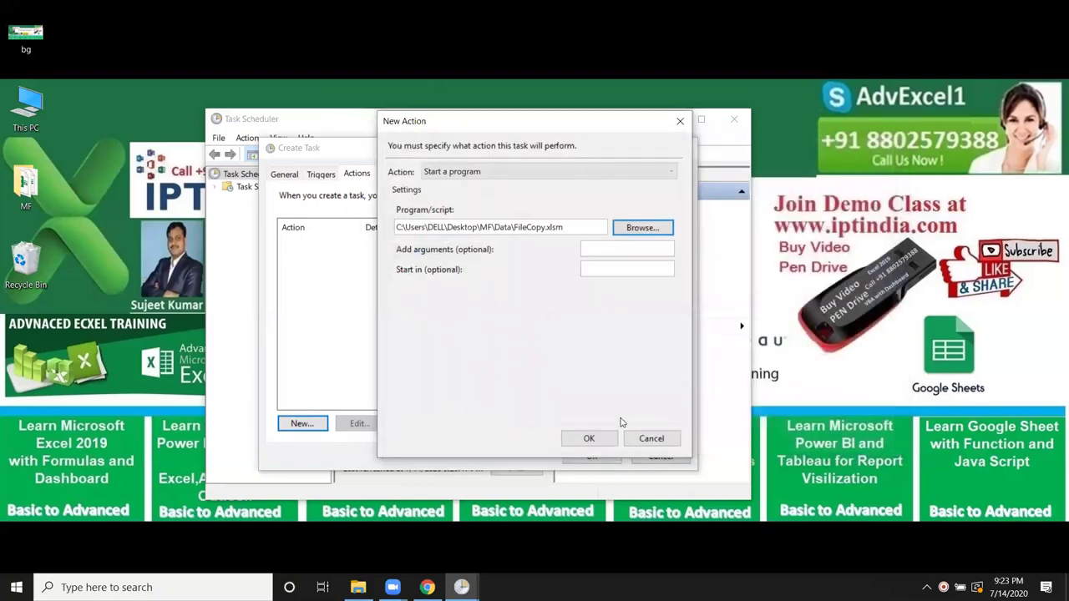
pyautogui.click(605, 248)
# Step: Confirm the FileCopy.xlsm action and move the one-time trigger to 9:24 PM
pyautogui.click(588, 439)
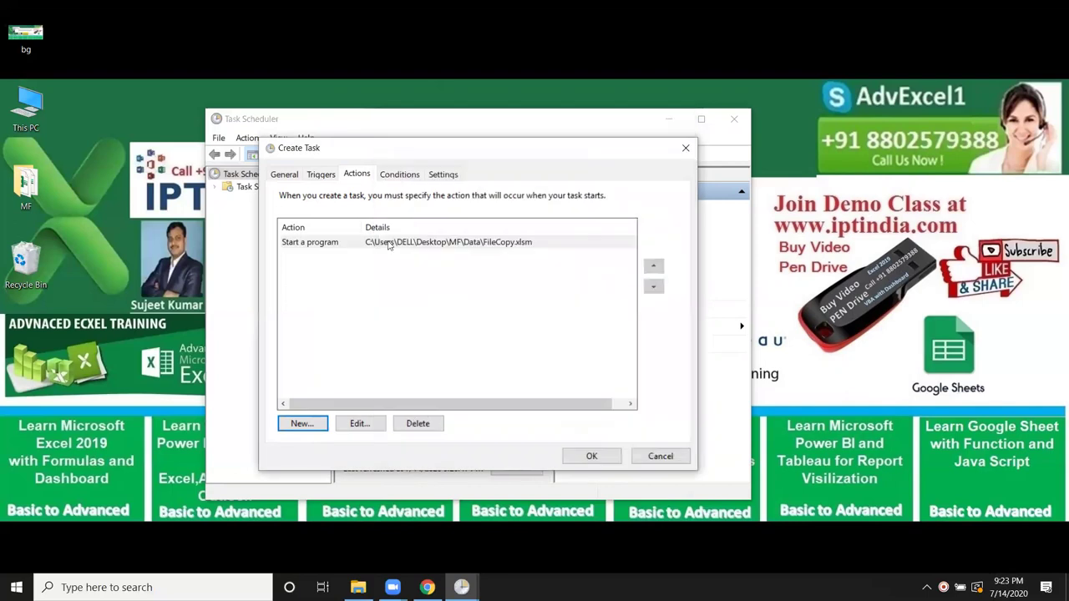
pyautogui.click(324, 175)
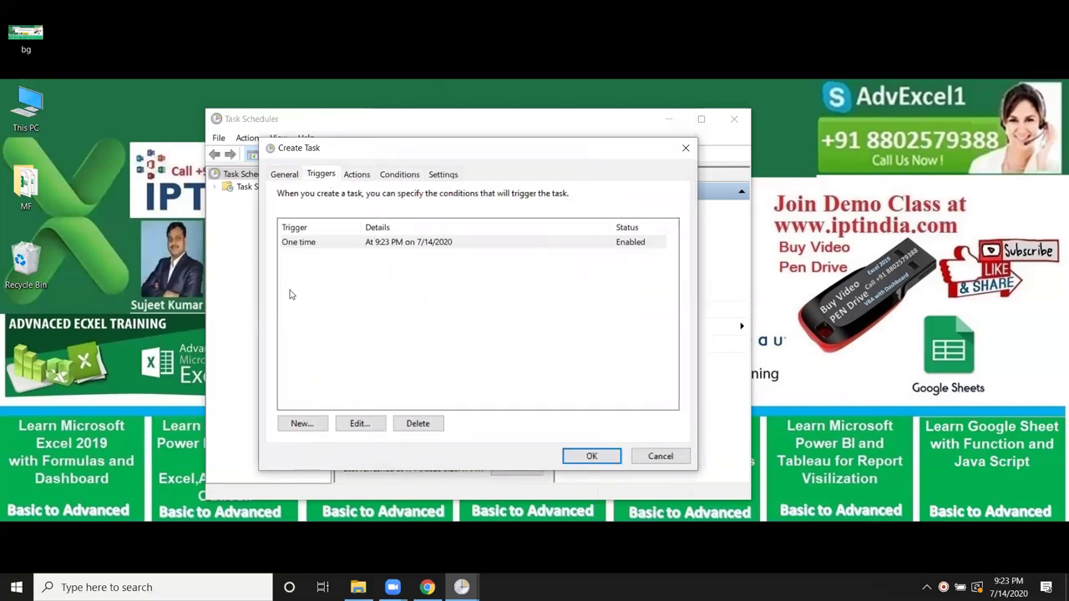
pyautogui.doubleClick(312, 242)
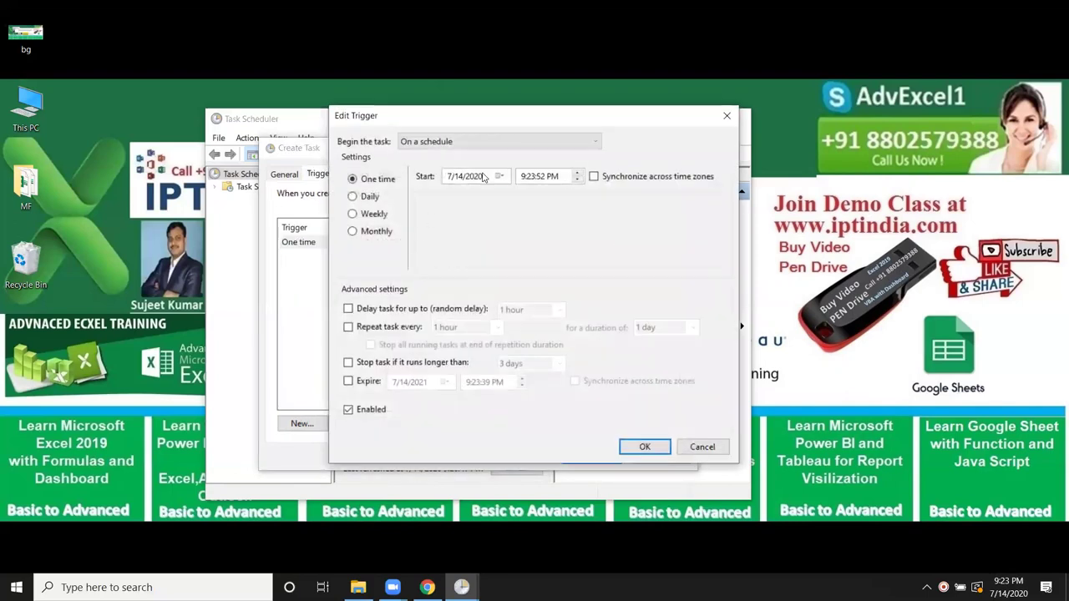
pyautogui.click(531, 177)
pyautogui.click(576, 176)
pyautogui.click(643, 446)
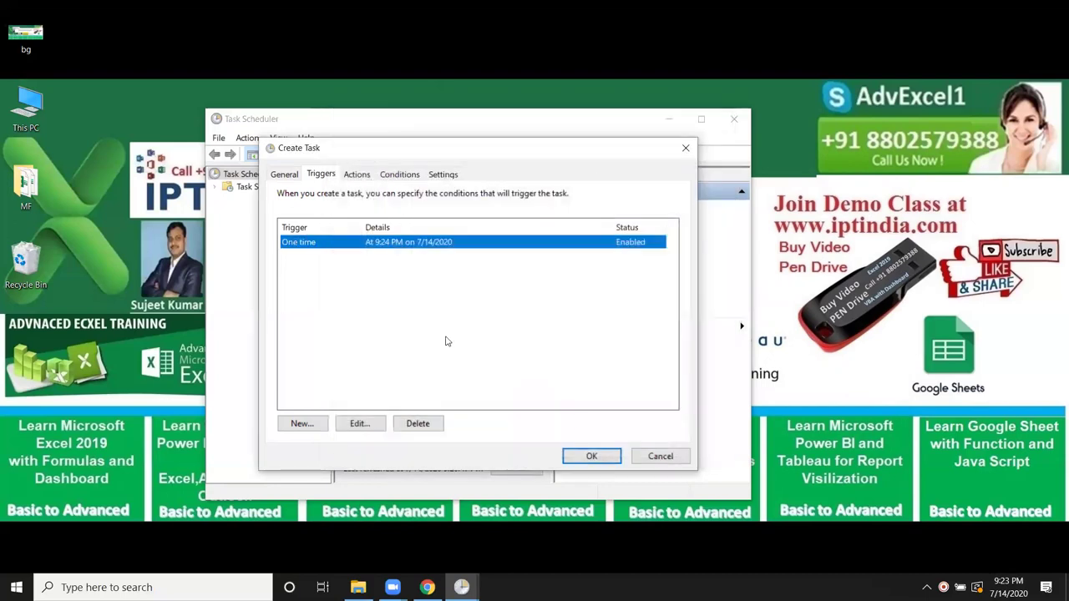
# Step: Review the Actions, Conditions and Settings tabs, then save the FileCopy task
pyautogui.click(355, 175)
pyautogui.click(386, 176)
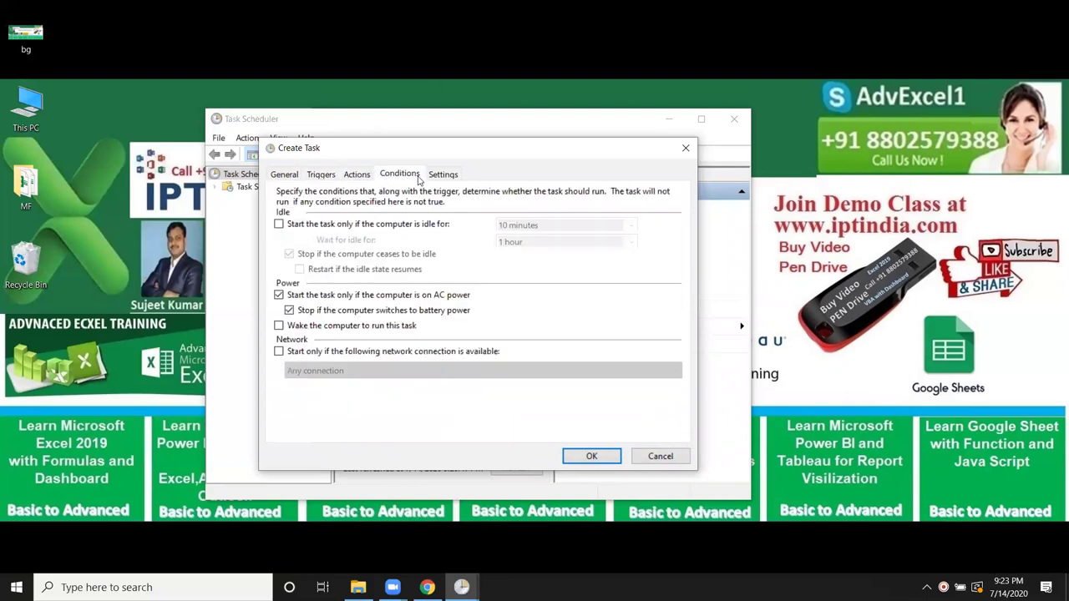
pyautogui.click(441, 177)
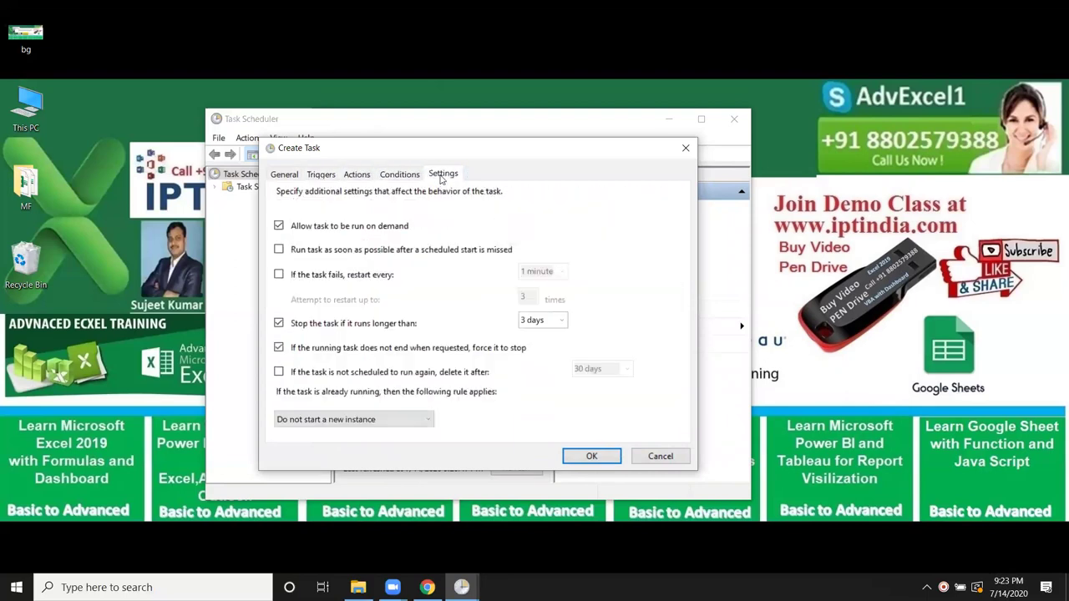
pyautogui.click(357, 176)
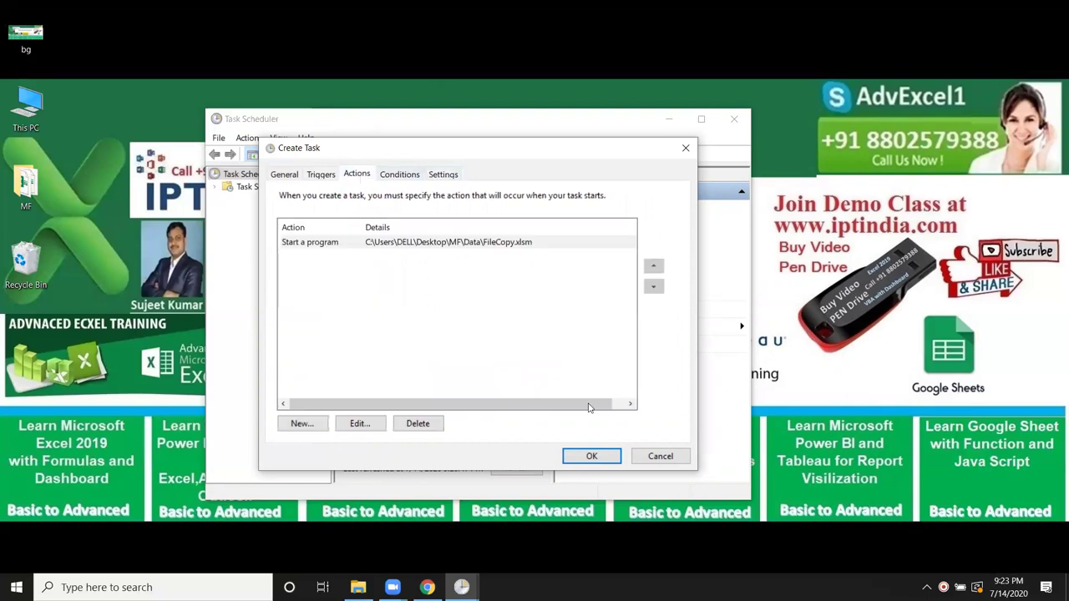
pyautogui.click(609, 459)
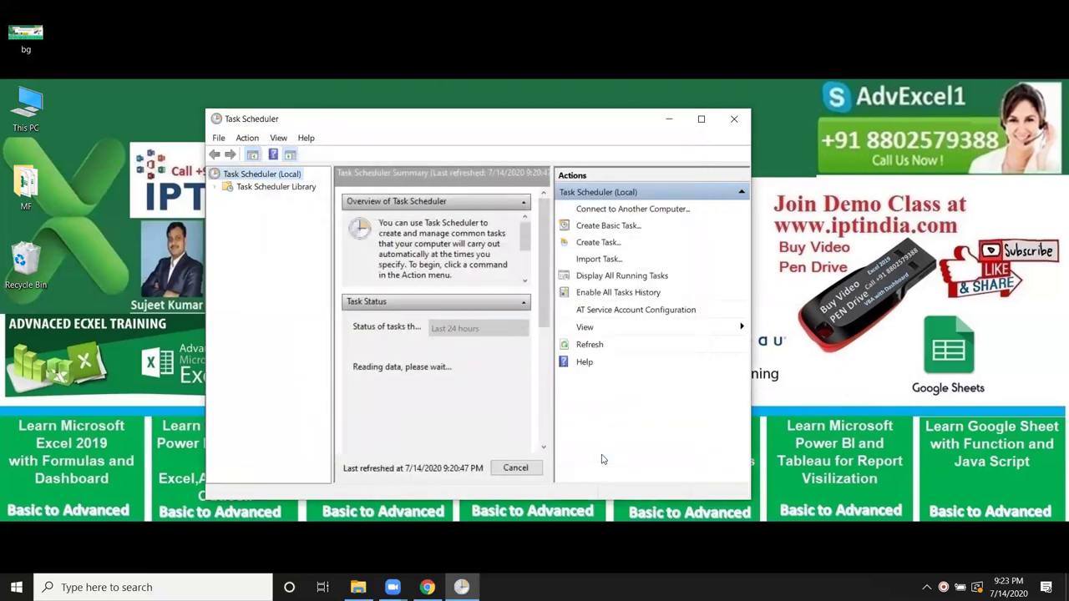
# Step: Close Task Scheduler, then launch Excel from the 'ex' search and minimize it
pyautogui.click(735, 118)
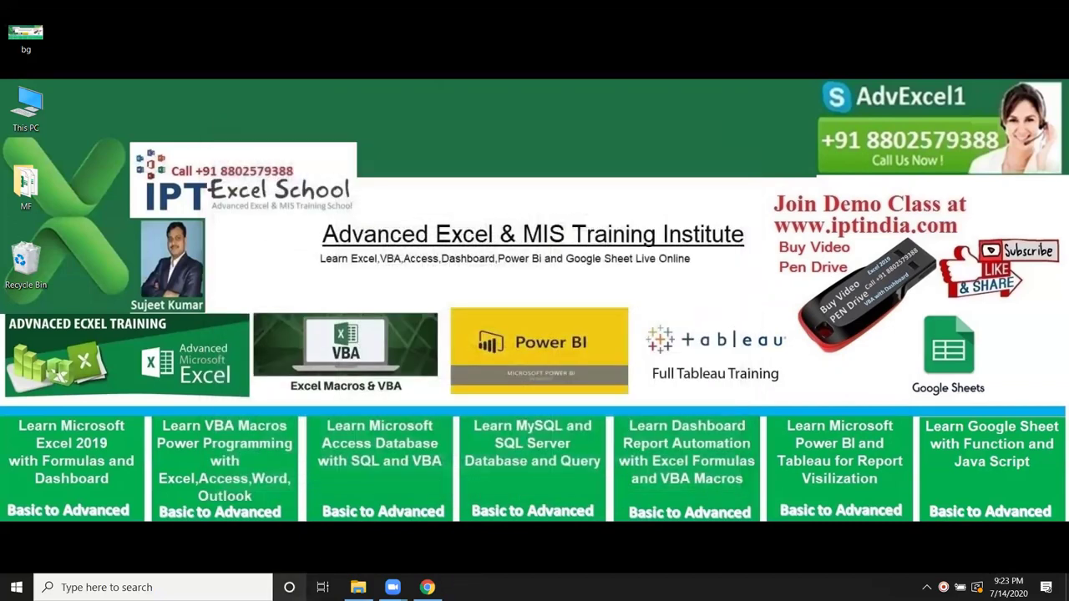
pyautogui.click(289, 587)
pyautogui.write('ex')
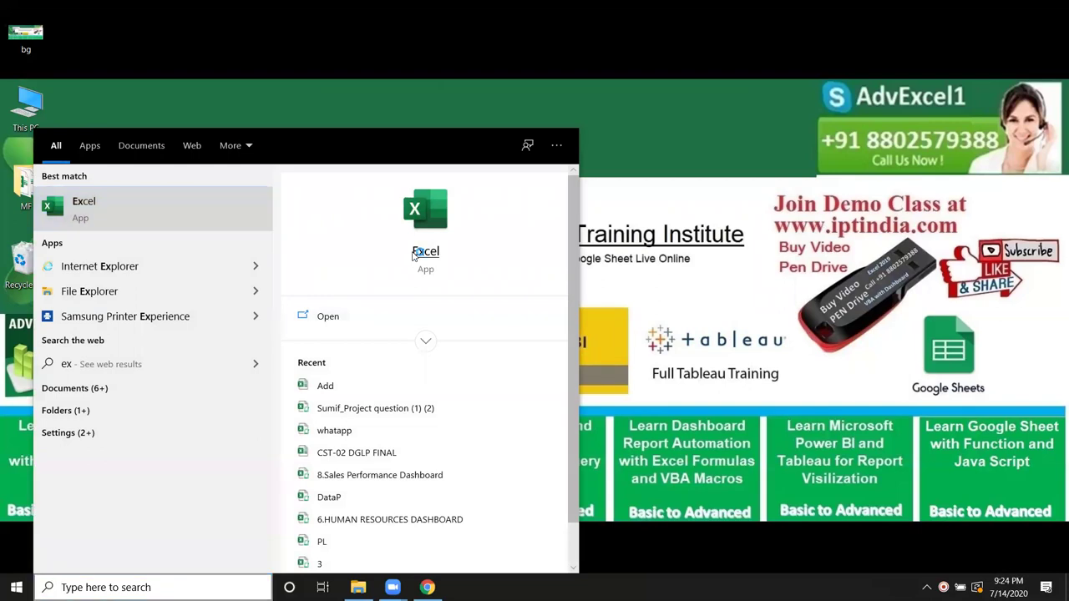
pyautogui.click(419, 252)
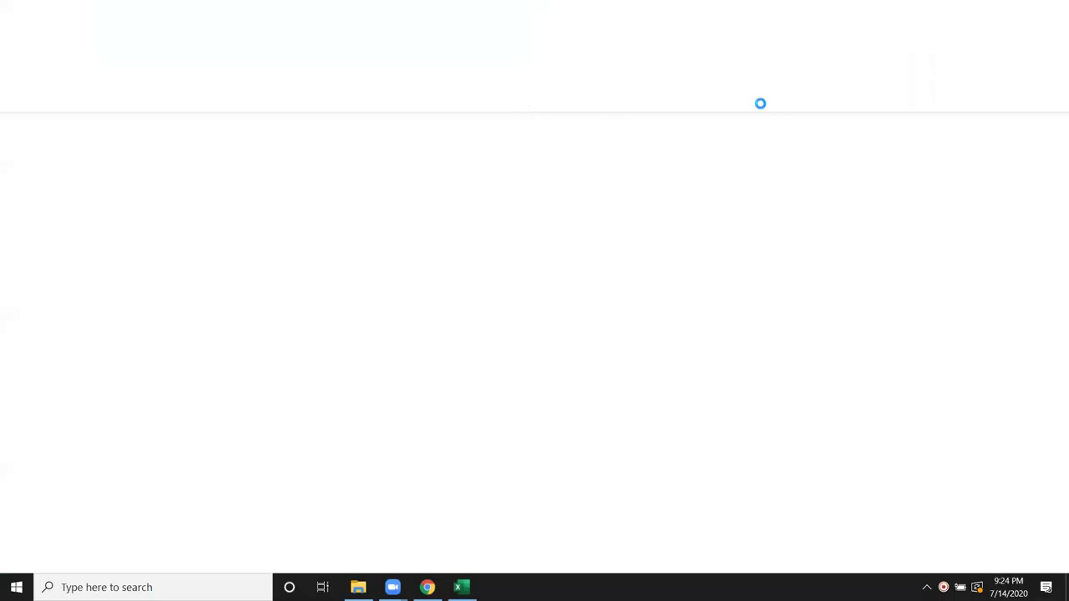
pyautogui.click(990, 17)
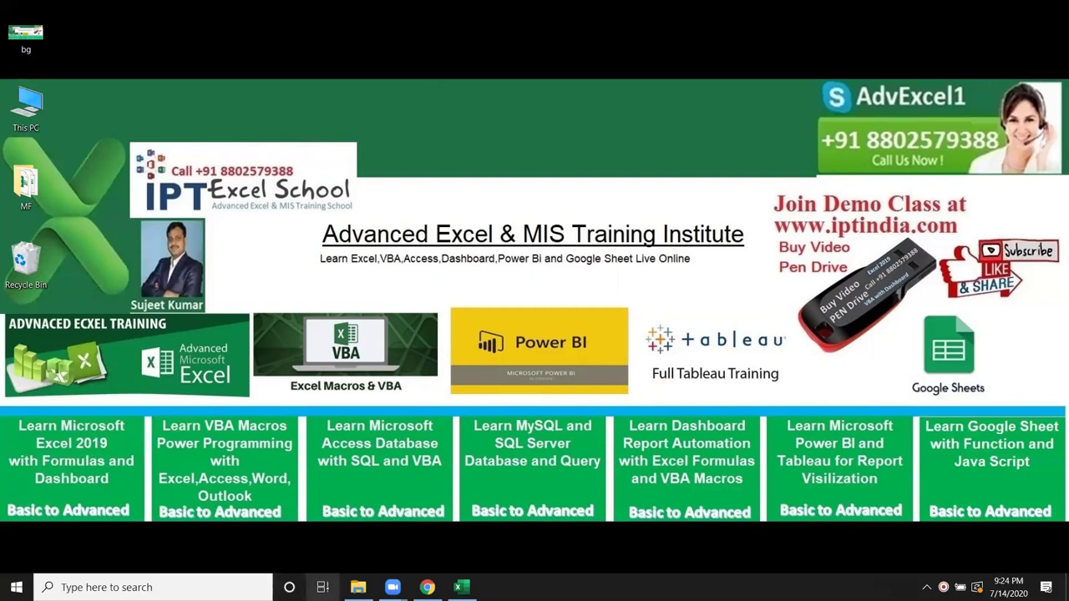
# Step: Refresh the NData folder in File Explorer to confirm it is empty, checking Excel in between
pyautogui.click(357, 587)
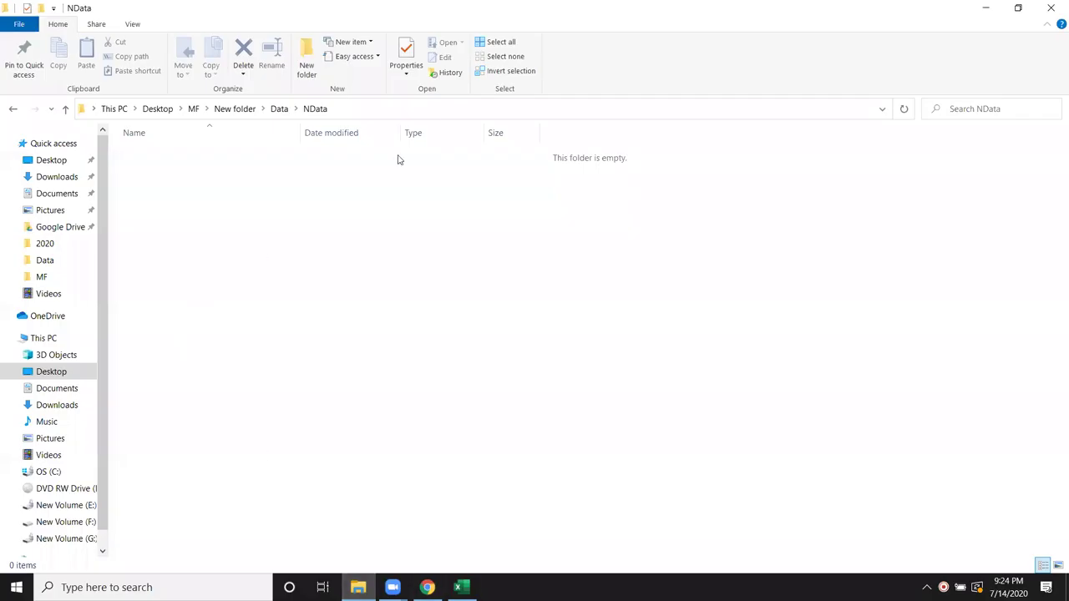
pyautogui.rightClick(385, 211)
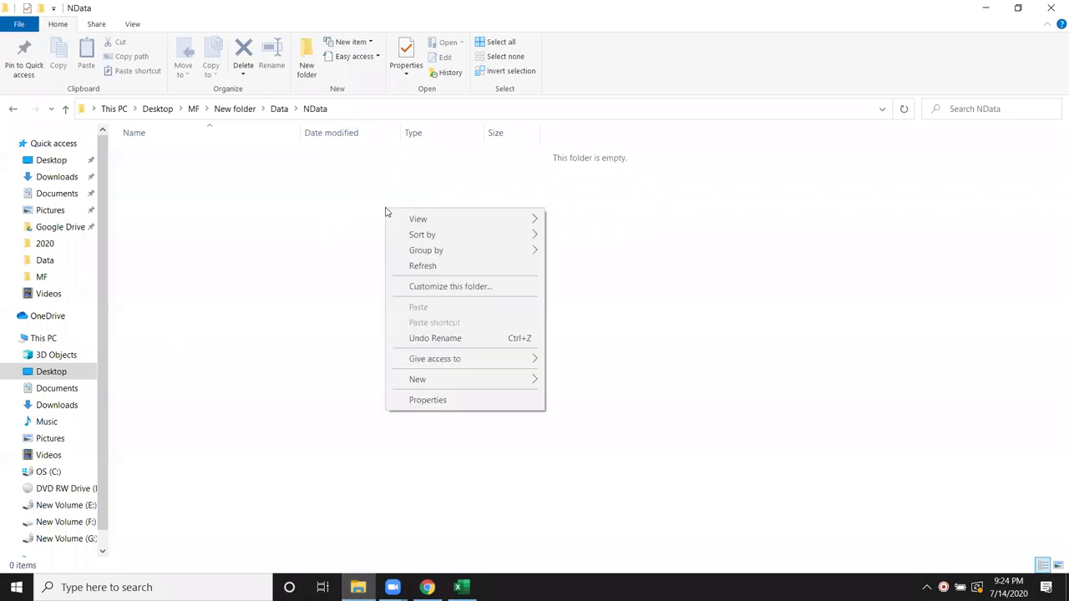
pyautogui.click(429, 272)
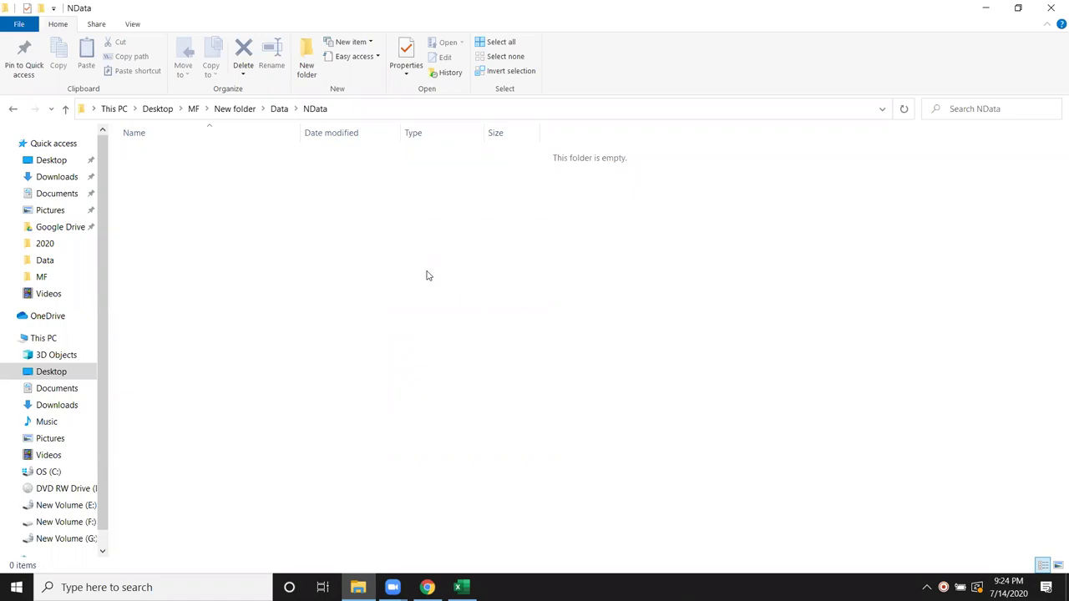
pyautogui.click(457, 587)
pyautogui.click(457, 587)
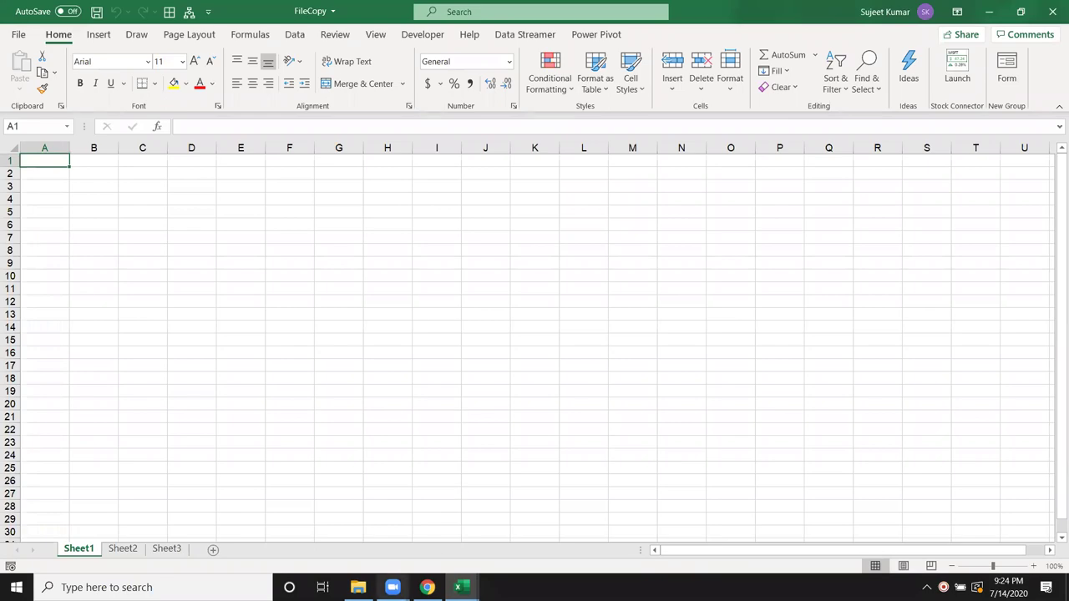
# Step: Verify Master Data DDU 2020-07-14 Part-1 is in NData, then bring FileCopy's Developer ribbon forward
pyautogui.click(357, 587)
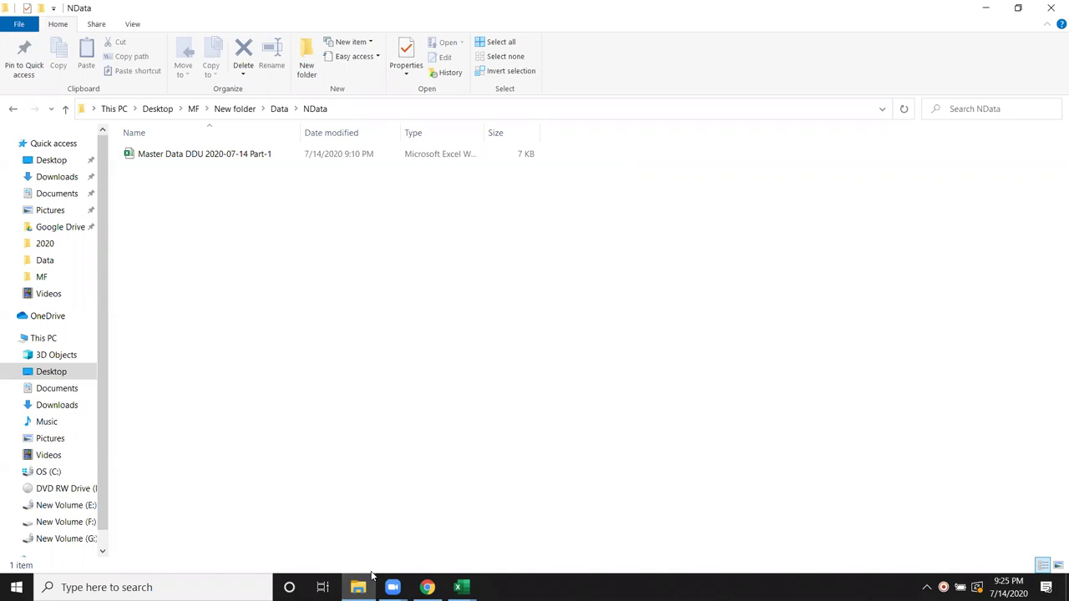
pyautogui.moveTo(460, 587)
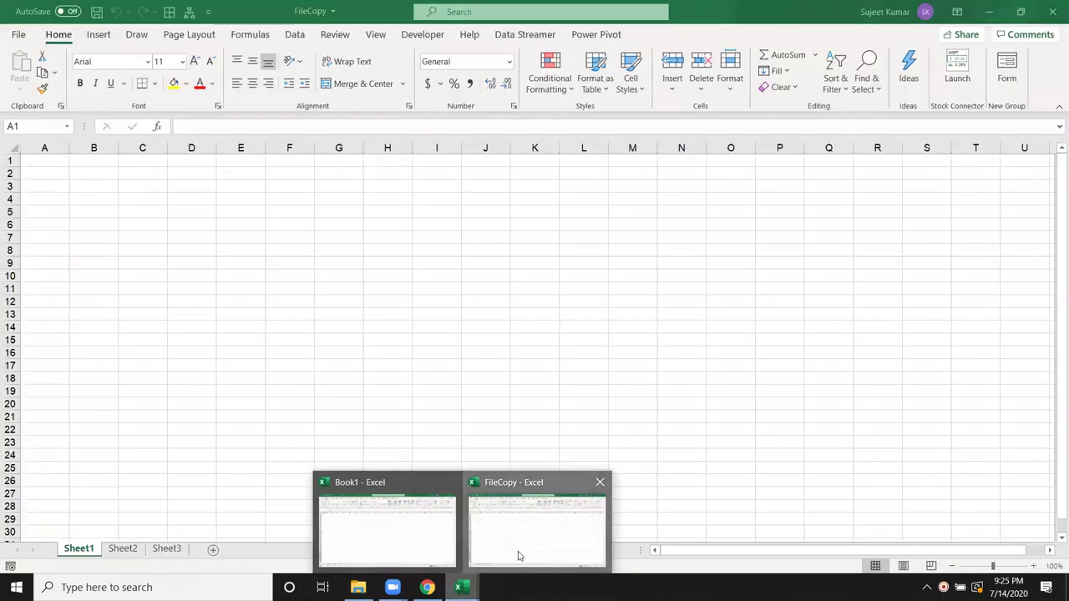
pyautogui.click(517, 555)
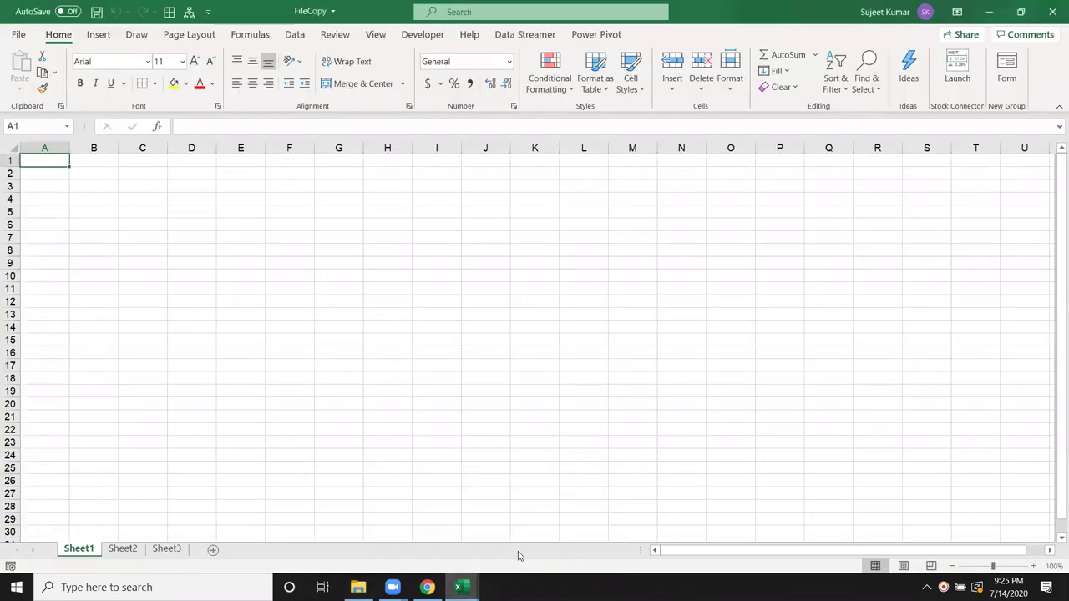
pyautogui.click(296, 34)
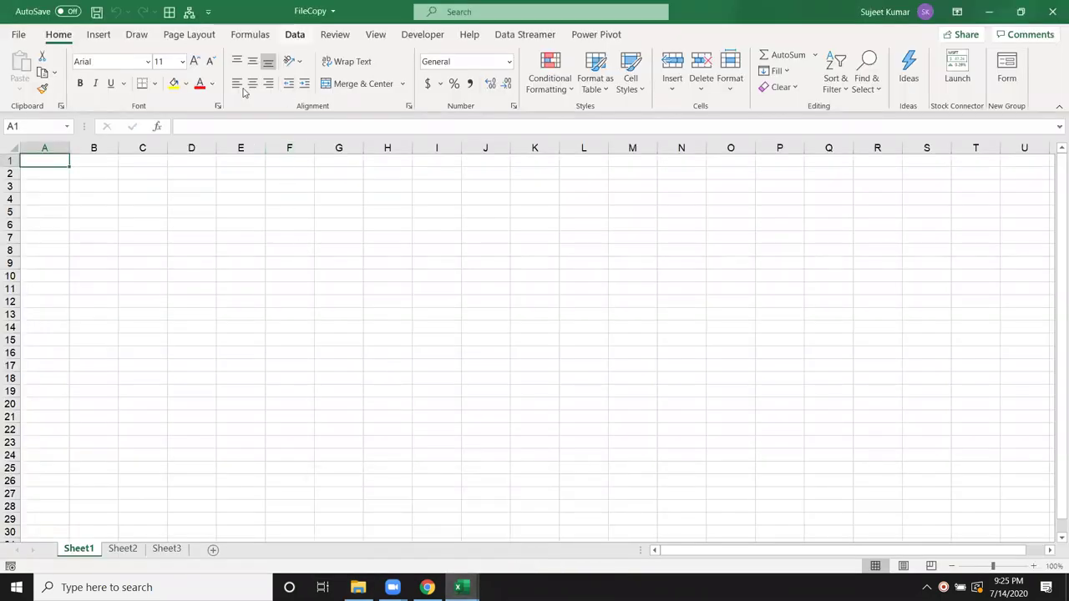
pyautogui.click(410, 36)
# Step: Insert 'ActiveWorkbook.Close True' above End Sub in the FCopy macro and close the VBA editor
pyautogui.click(18, 82)
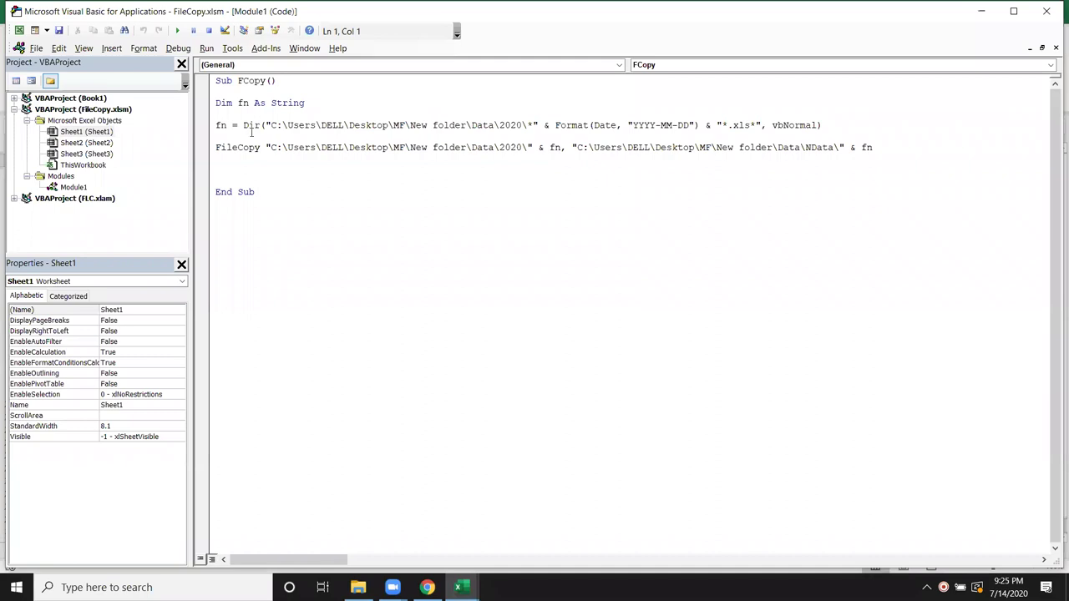
pyautogui.click(231, 173)
pyautogui.write('activeworkbook.clo')
pyautogui.press('Tab')
pyautogui.write('true')
pyautogui.click(315, 222)
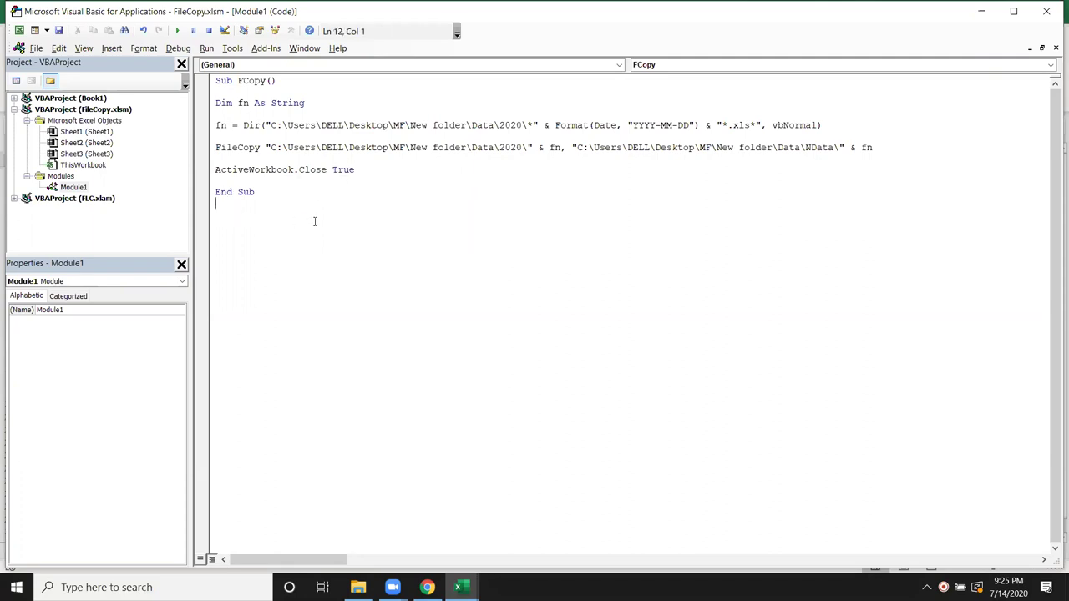
pyautogui.click(1038, 10)
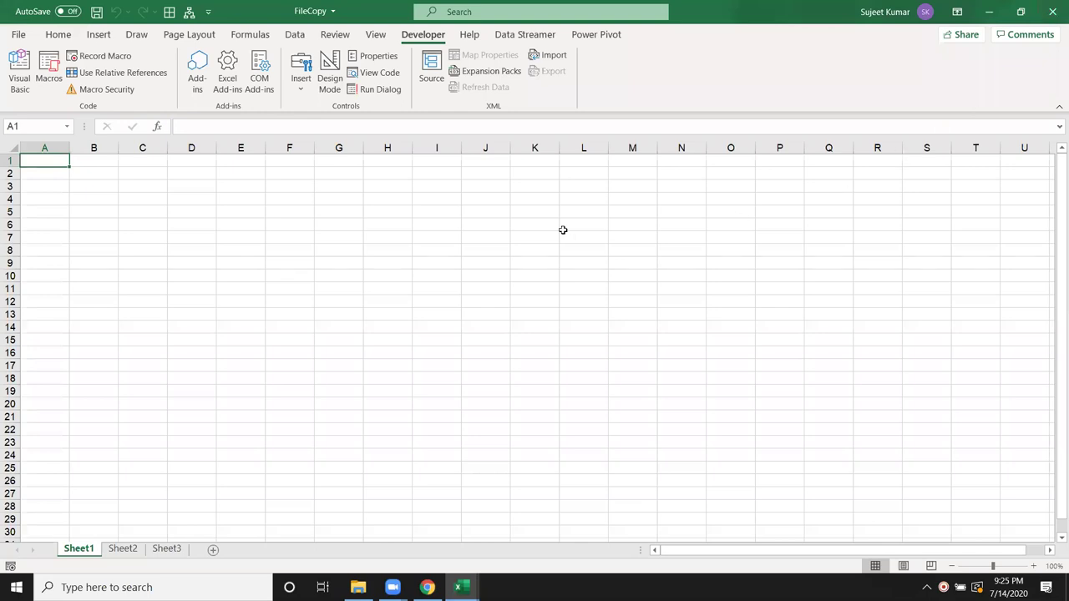
# Step: Select cell I6 on Sheet1, then clear the screen back to the desktop
pyautogui.click(455, 227)
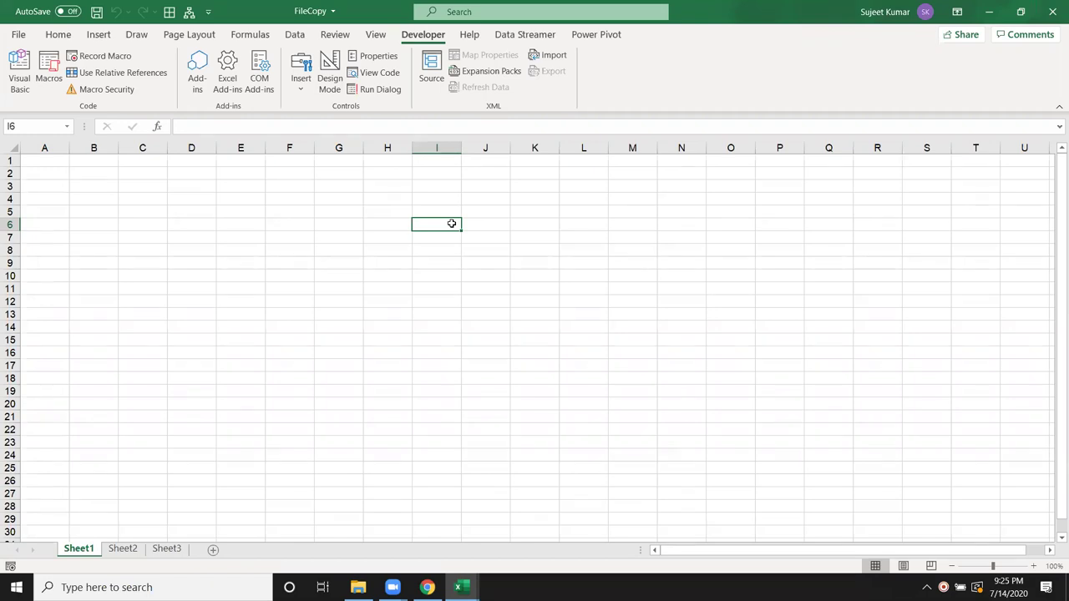
pyautogui.press('super+d')
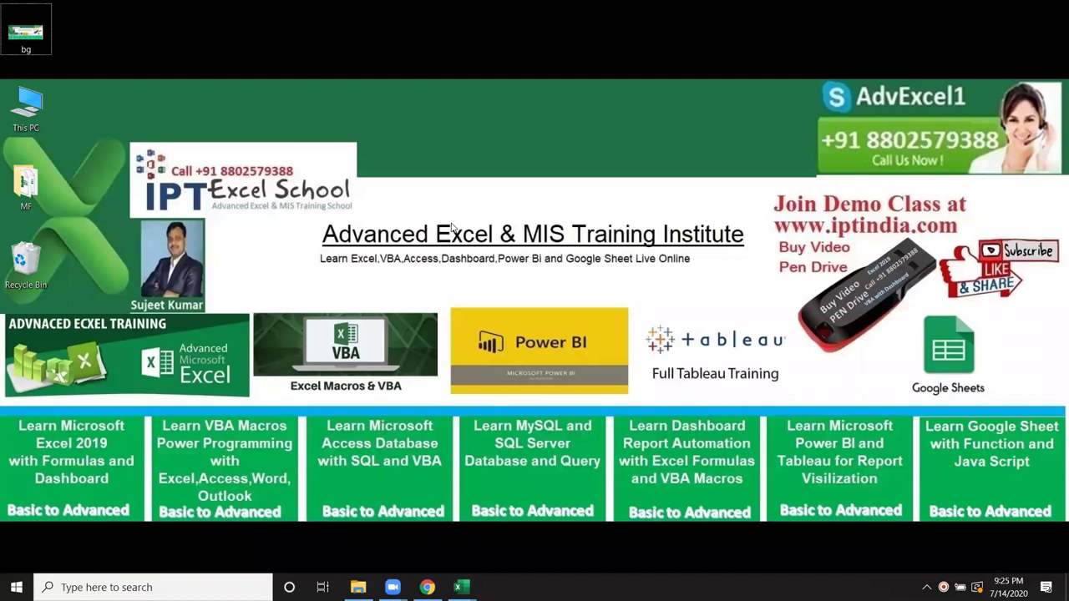